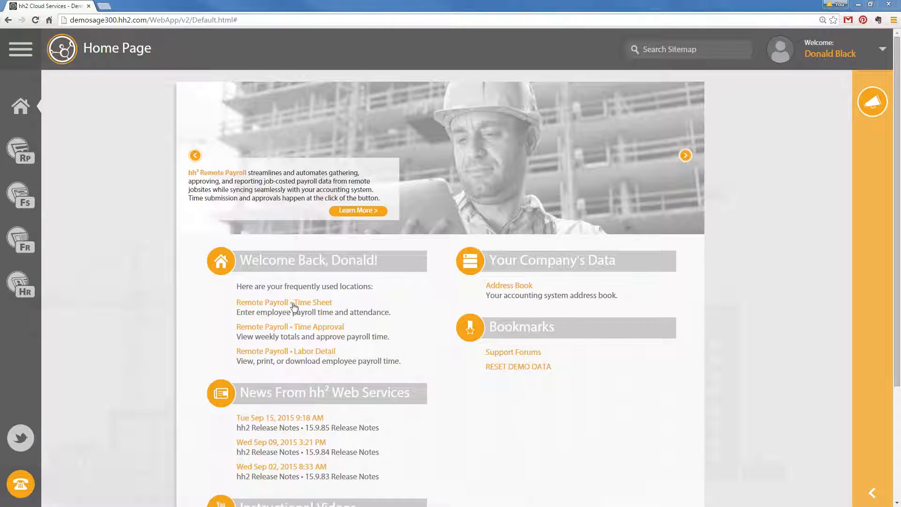
Open the Remote Payroll Time Sheet from the home page's frequently used locations
left_click(322, 303)
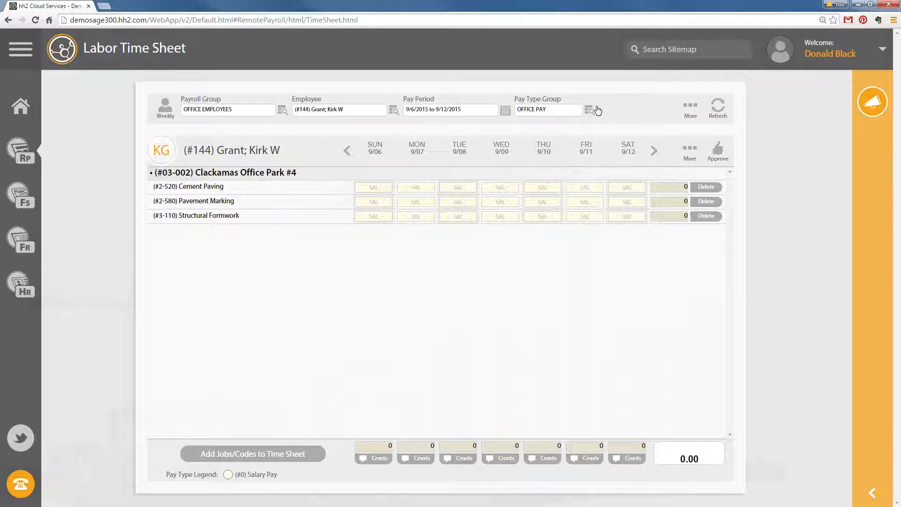
left_click(693, 109)
left_click(691, 109)
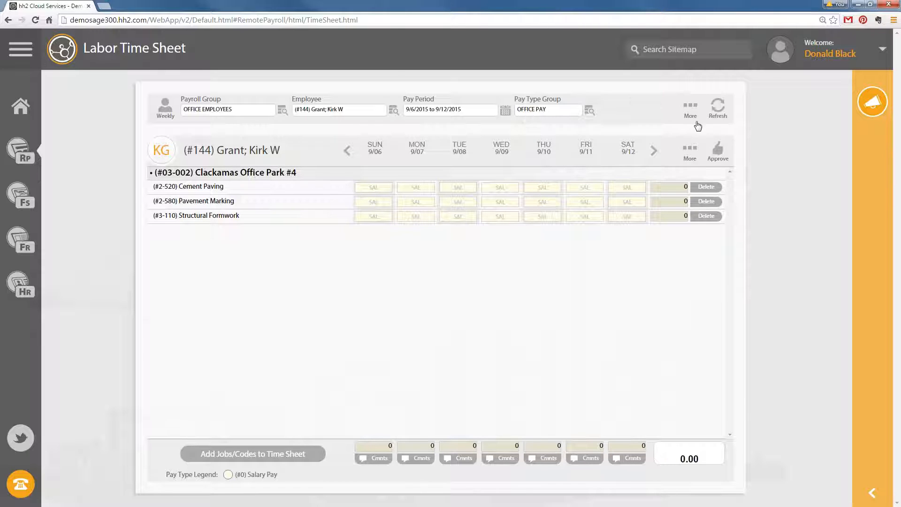
left_click(693, 110)
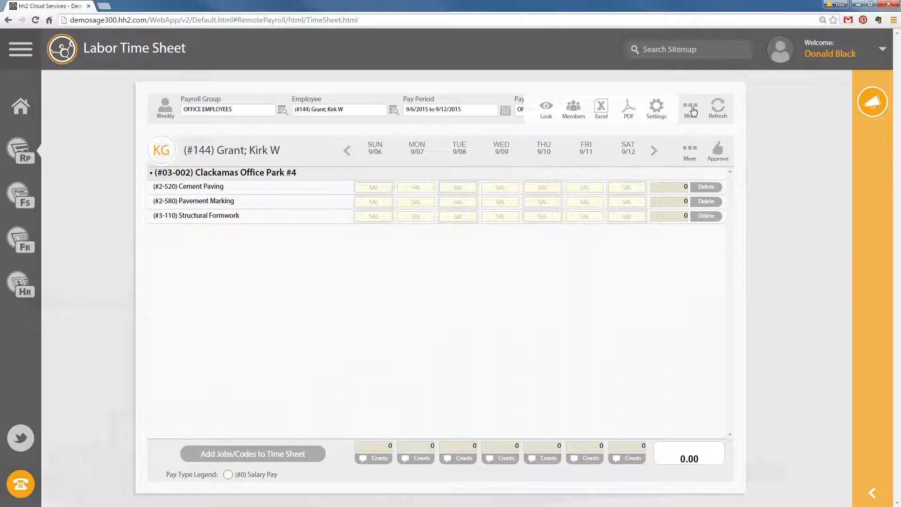
left_click(693, 111)
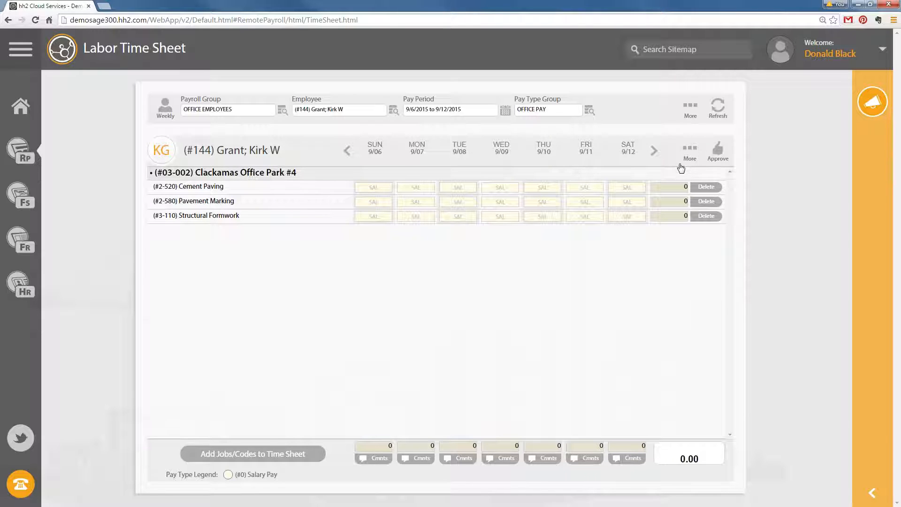
left_click(690, 150)
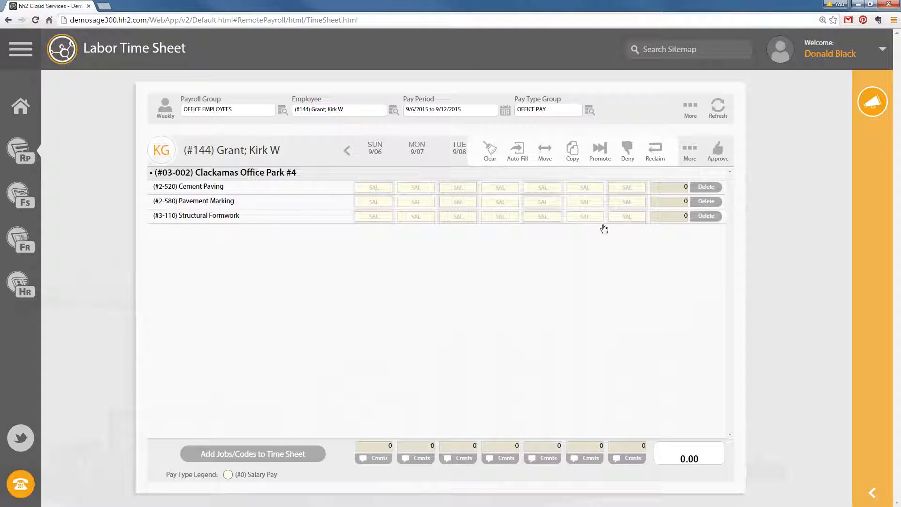
left_click(691, 112)
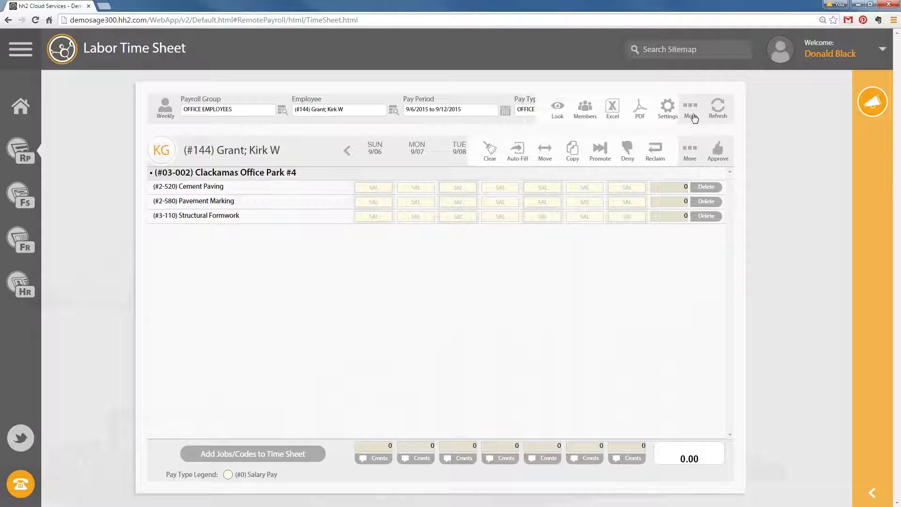
left_click(691, 112)
left_click(692, 151)
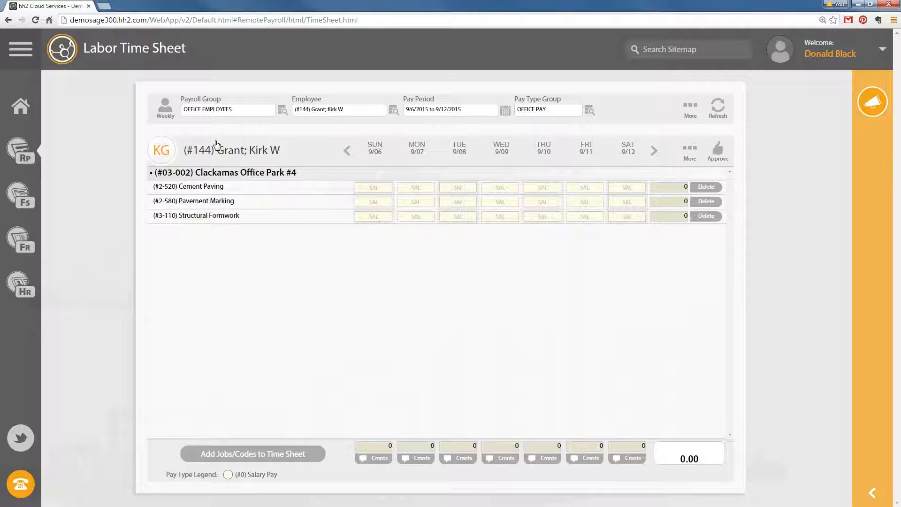
left_click(691, 108)
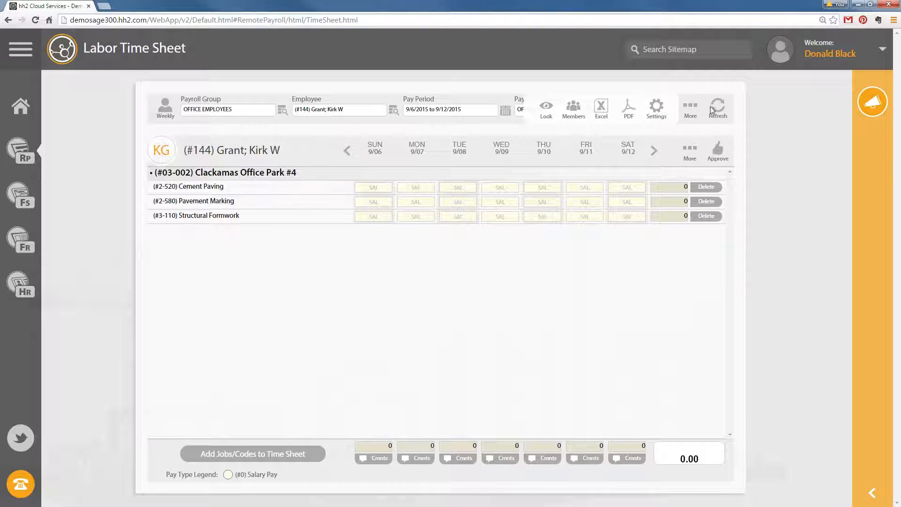
left_click(692, 109)
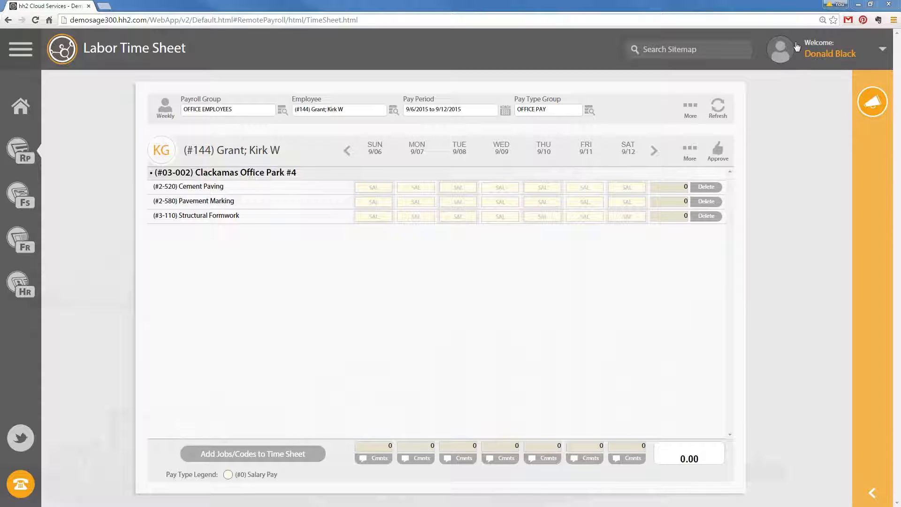
left_click(784, 51)
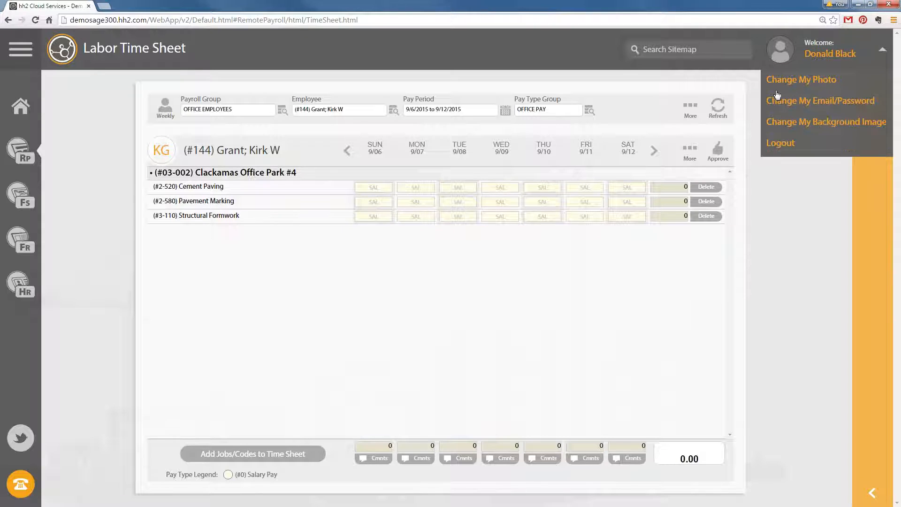
left_click(798, 82)
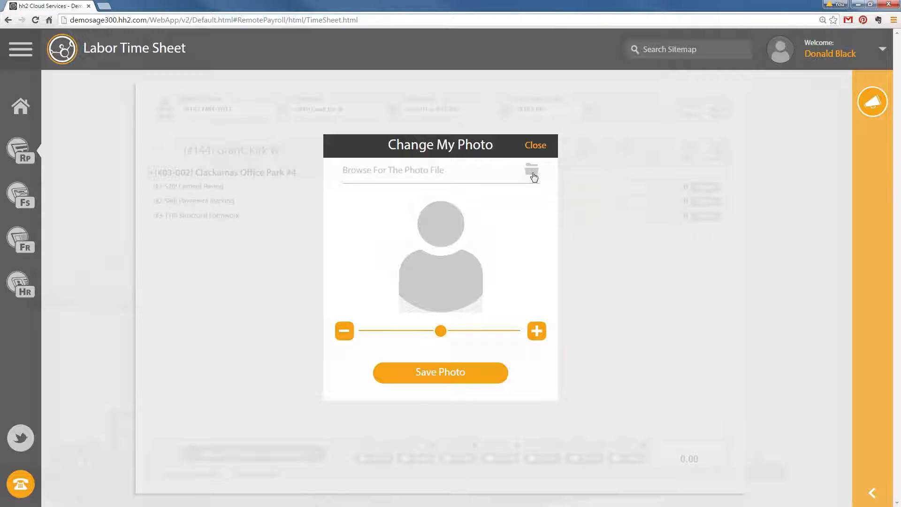
left_click(537, 145)
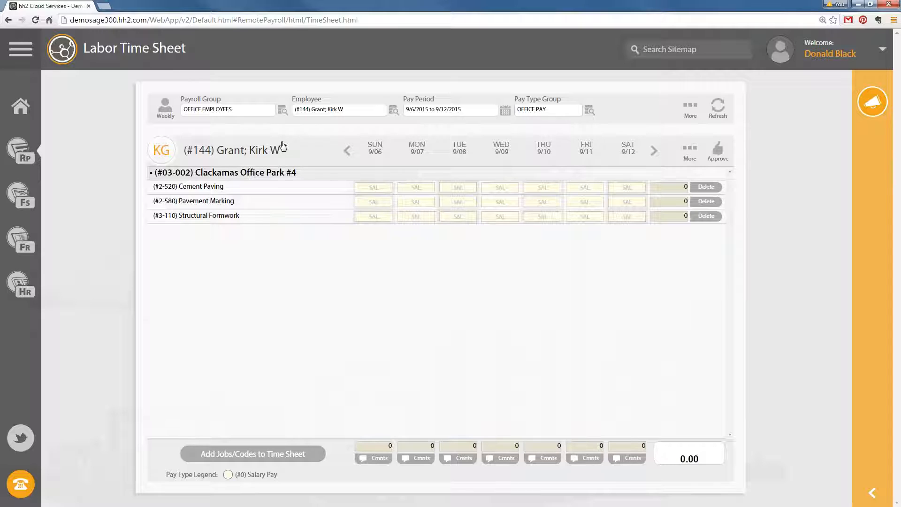
Switch the time sheet to the Daily view and open the date calendar for Sun Sep 06, 2015
left_click(168, 111)
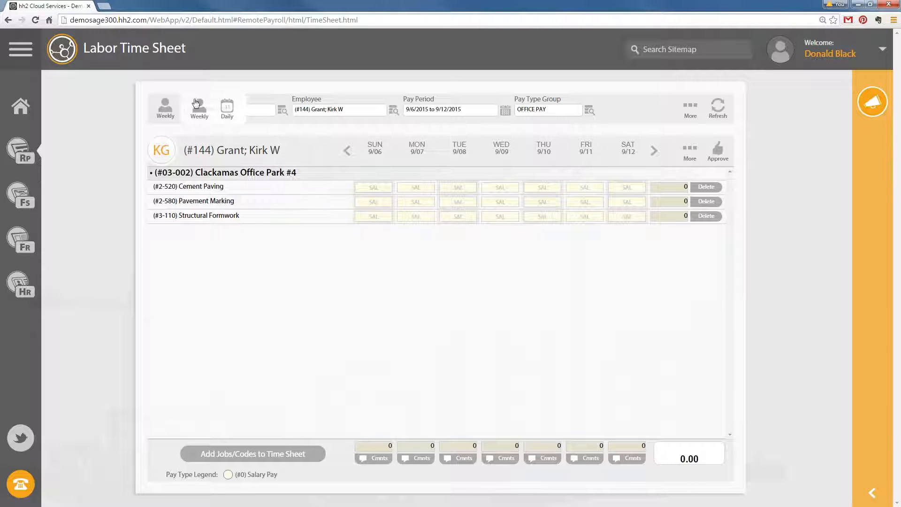
left_click(227, 108)
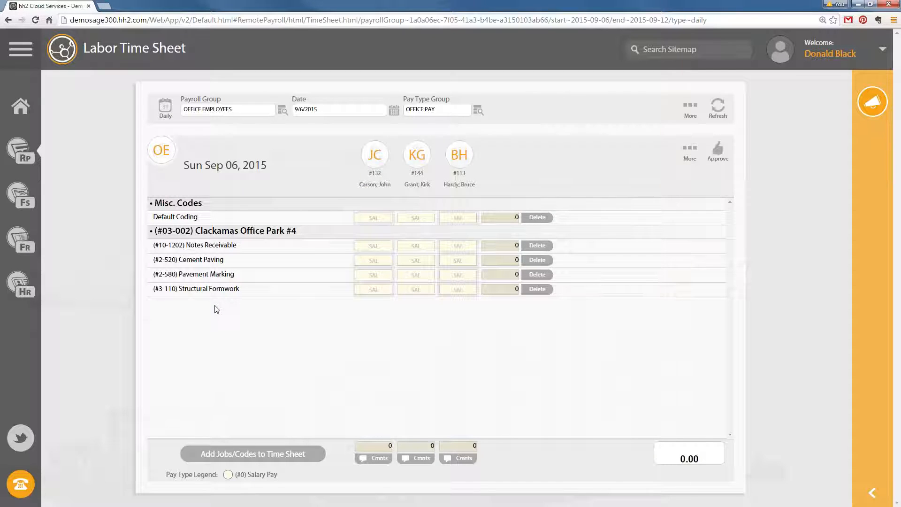
left_click(169, 109)
left_click(394, 111)
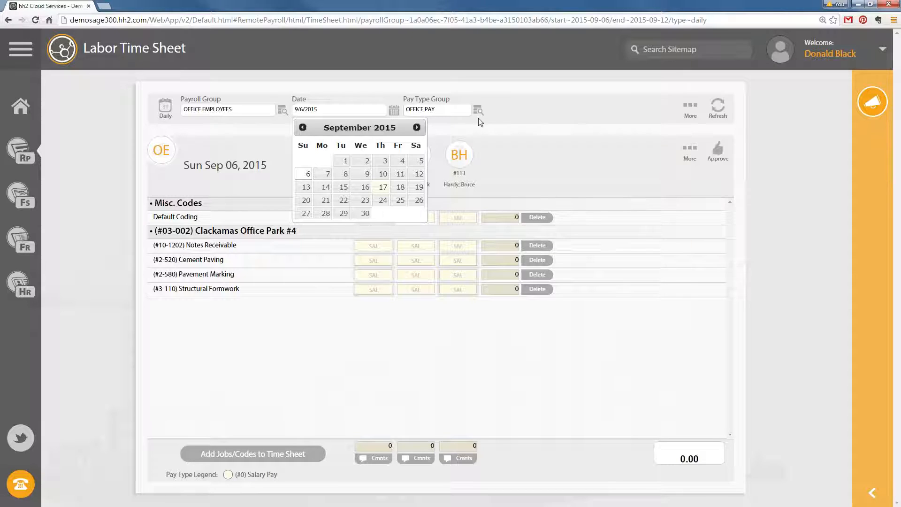
left_click(530, 122)
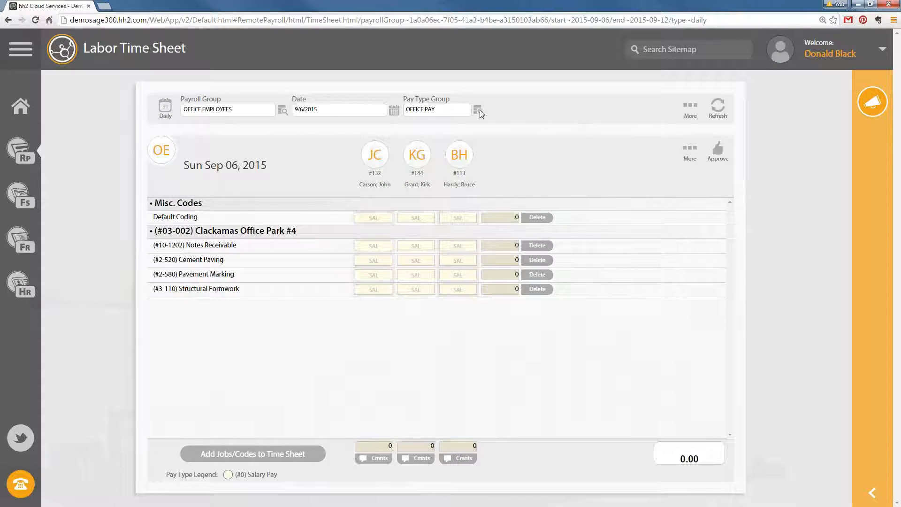
left_click(479, 109)
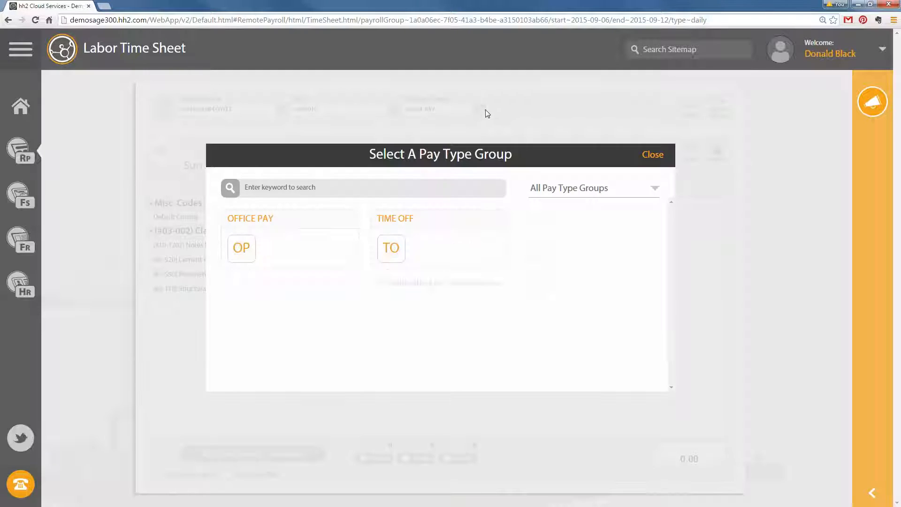
left_click(657, 155)
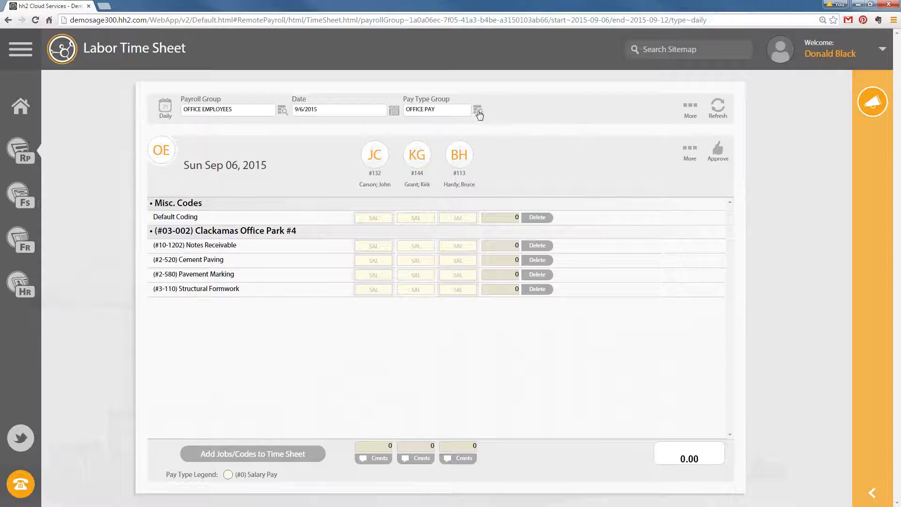
left_click(478, 111)
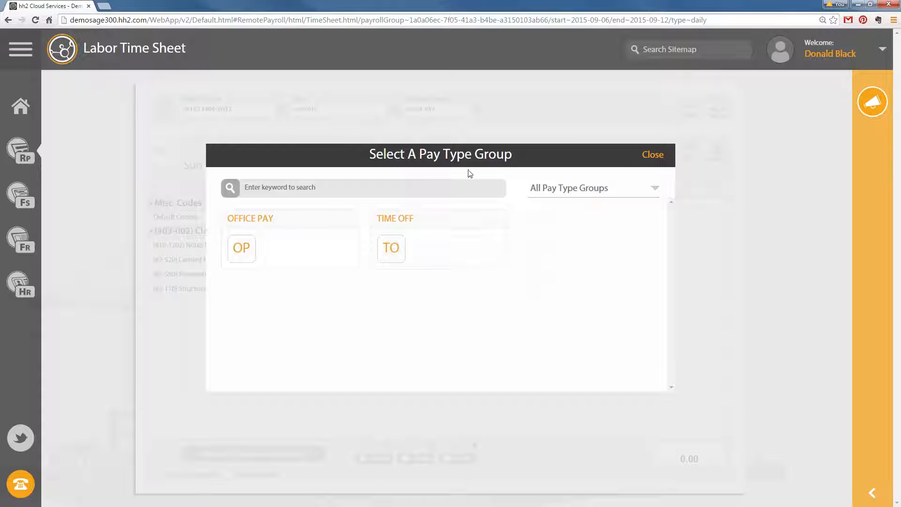
left_click(653, 155)
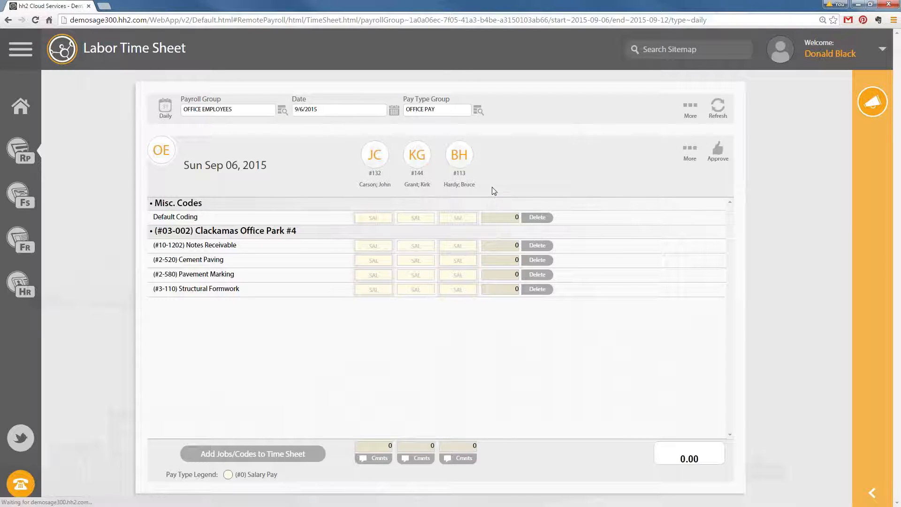
left_click(478, 110)
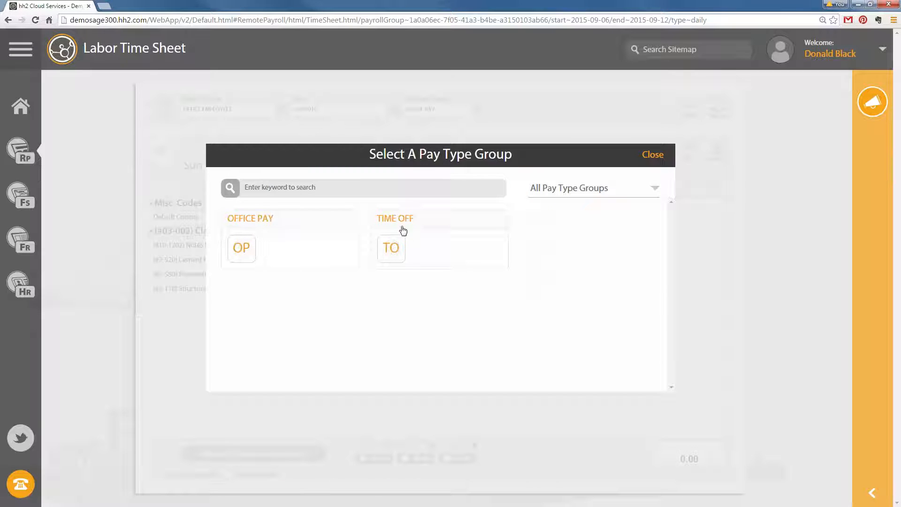
left_click(390, 217)
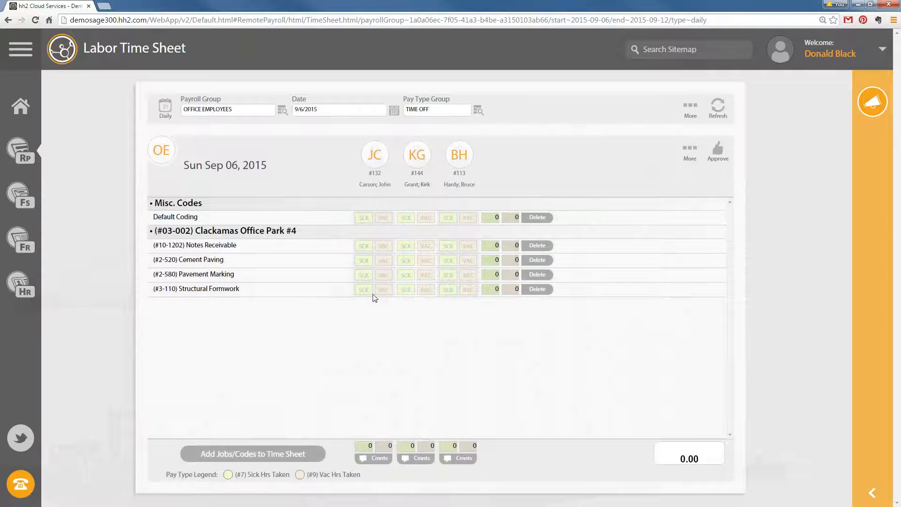
left_click(478, 110)
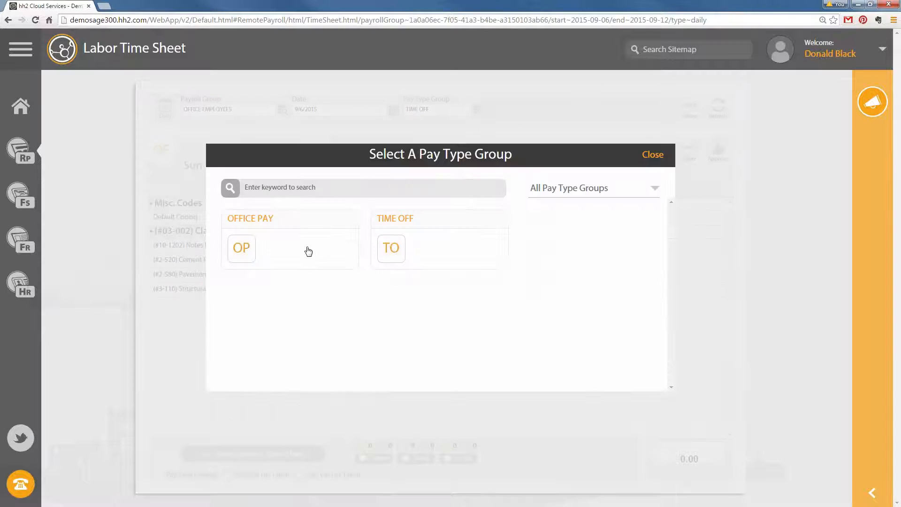
left_click(267, 249)
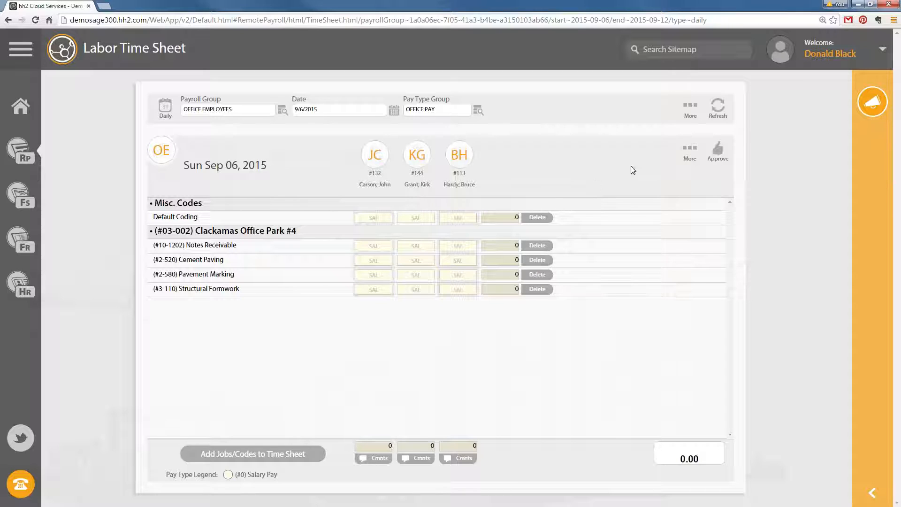
left_click(690, 108)
left_click(693, 113)
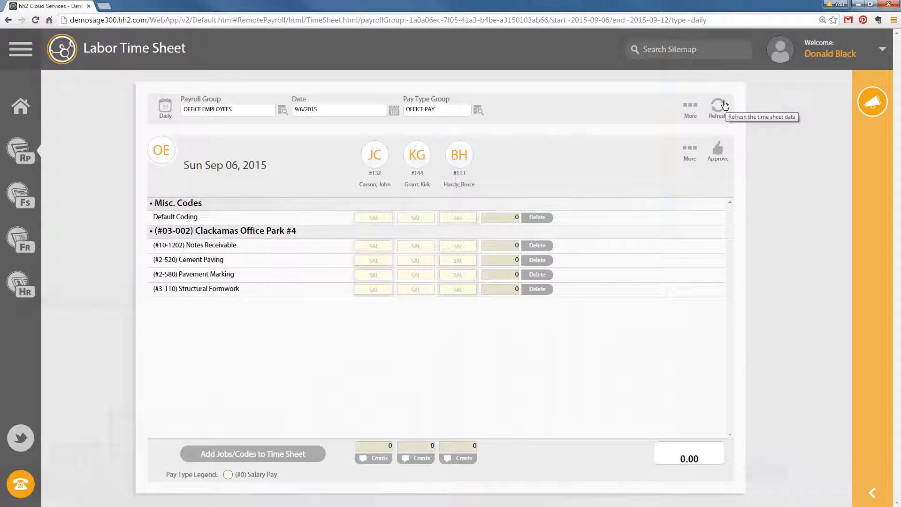
In User Settings, change the Primary Button from Refresh Time Sheet to Manage Group Membership
left_click(690, 113)
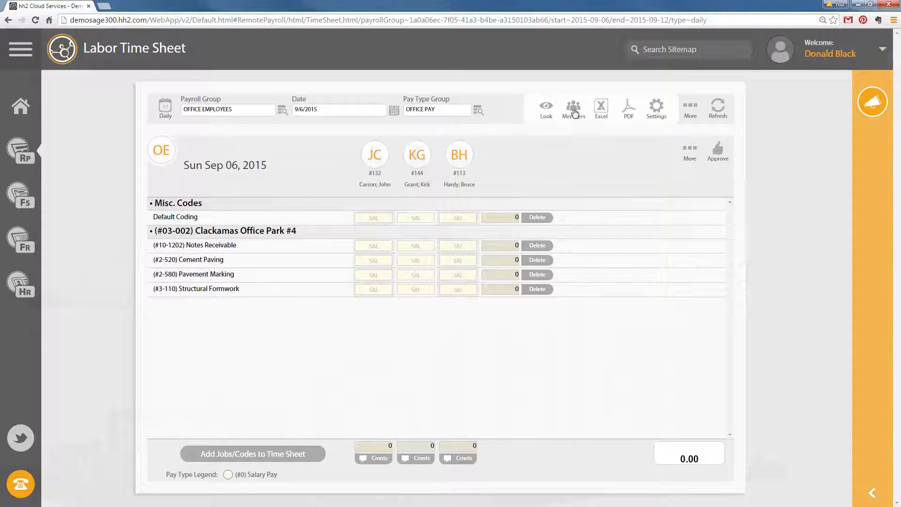
left_click(689, 109)
left_click(690, 111)
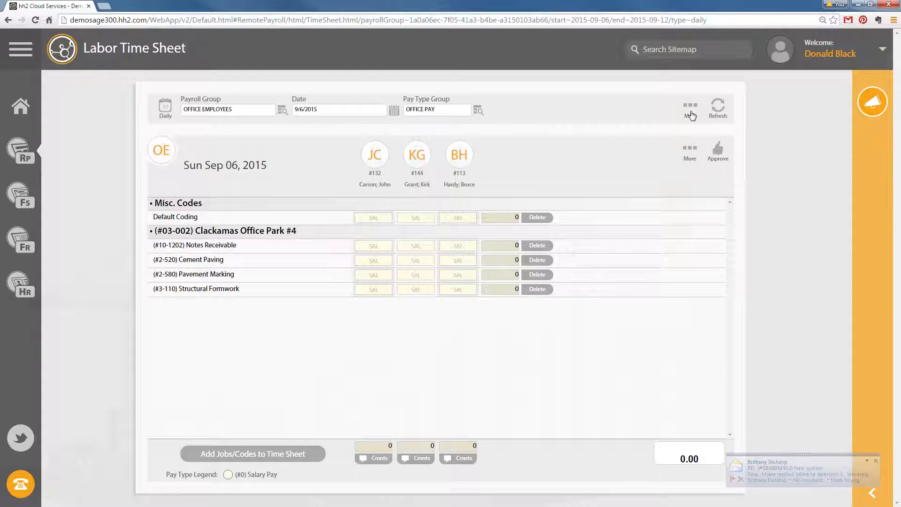
left_click(691, 114)
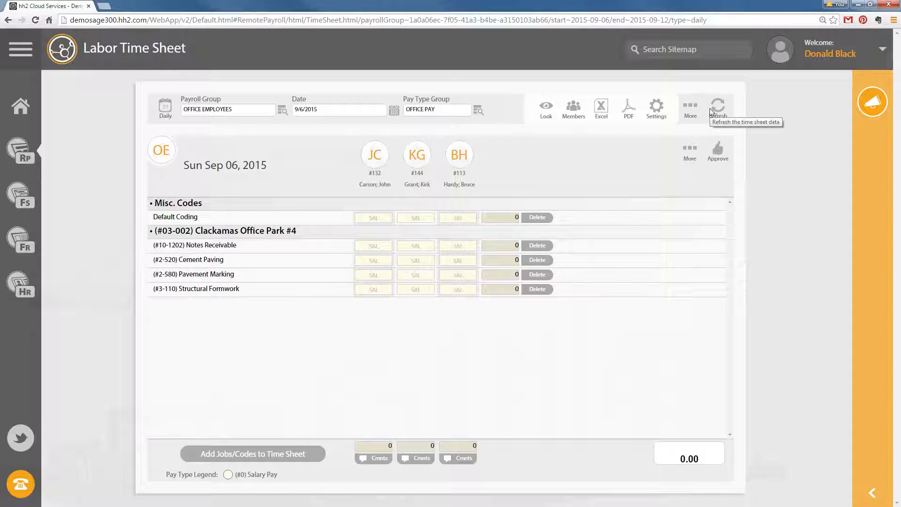
left_click(656, 108)
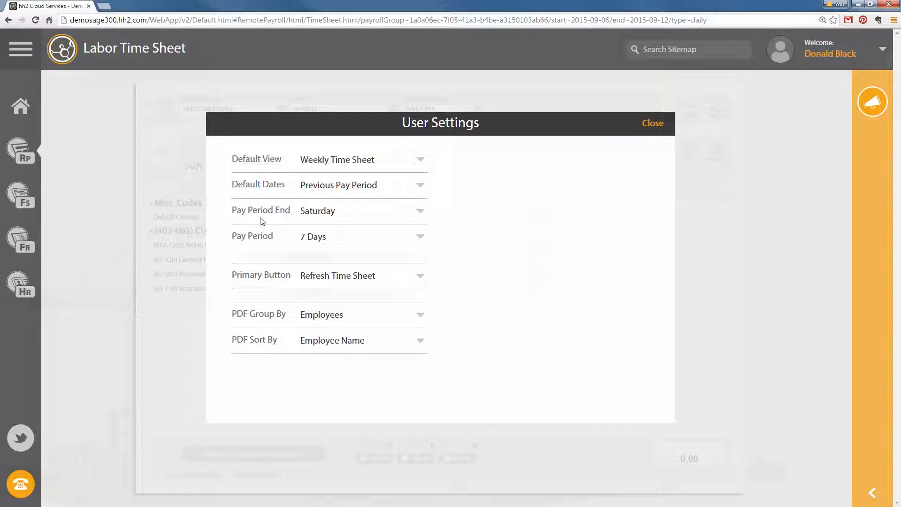
mouse_move(261, 221)
left_click(420, 280)
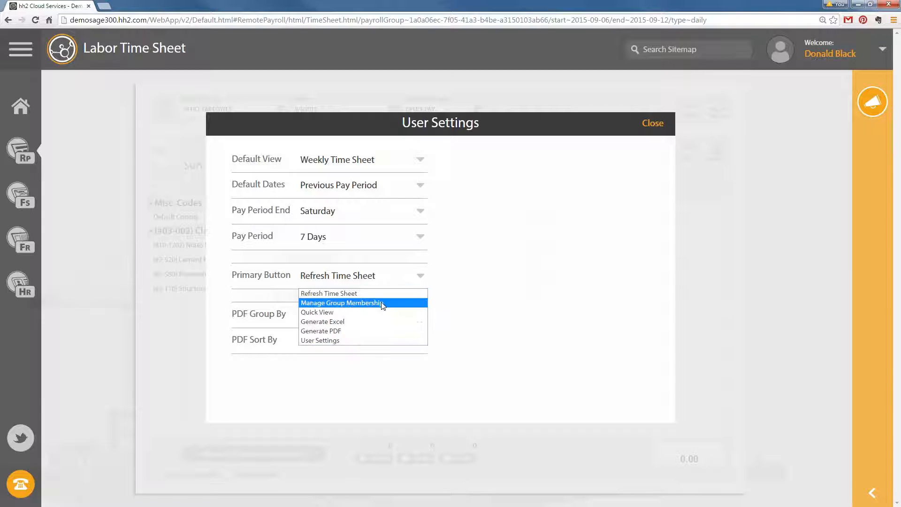
left_click(337, 305)
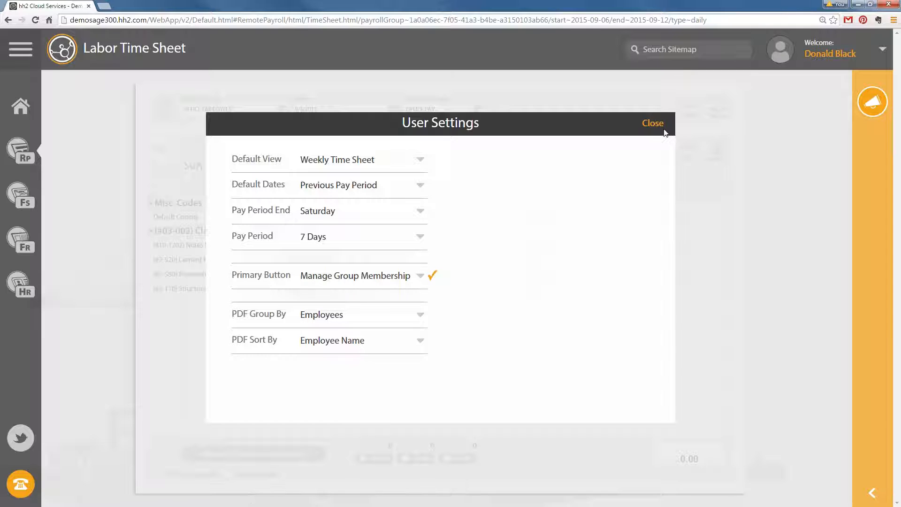
left_click(663, 128)
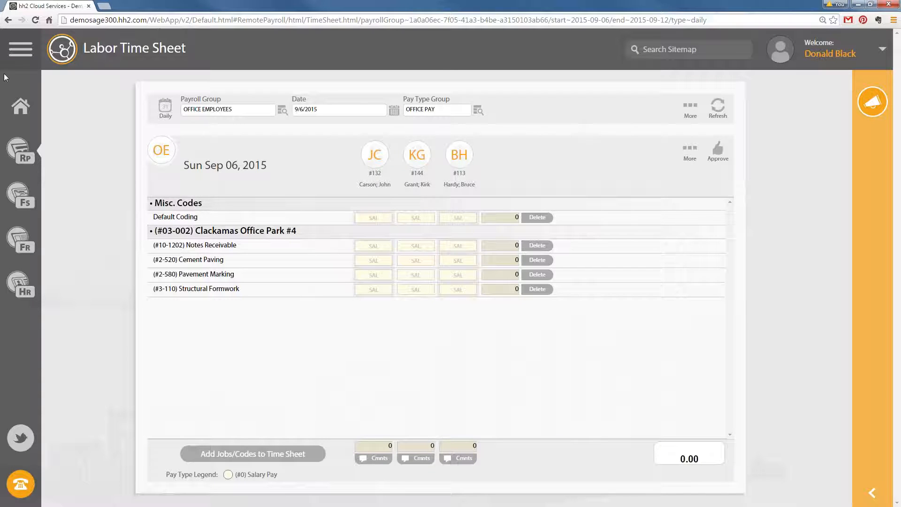
Refresh the time sheet and open the group Members list, showing only active employees
left_click(35, 20)
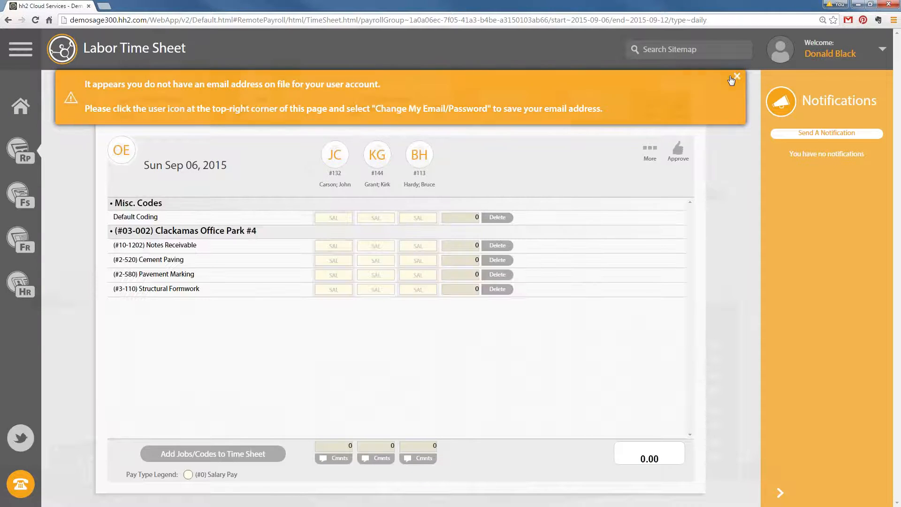
left_click(738, 77)
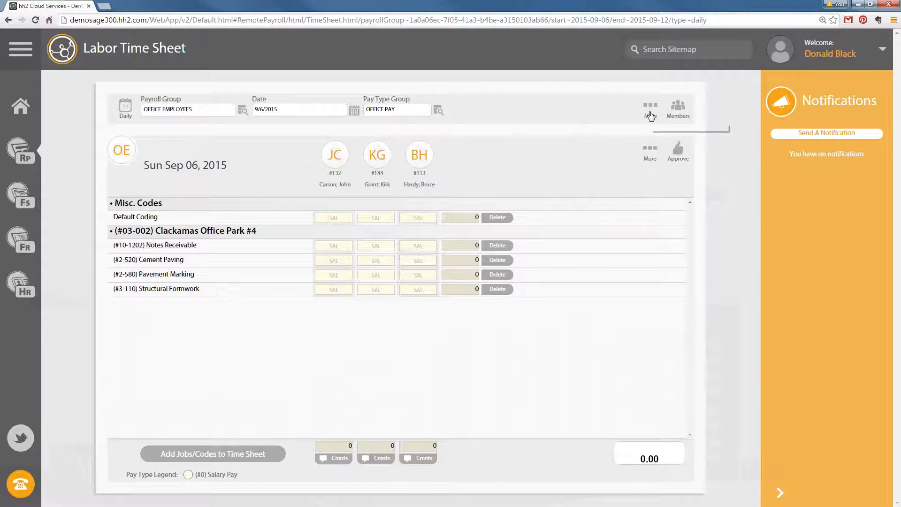
left_click(685, 108)
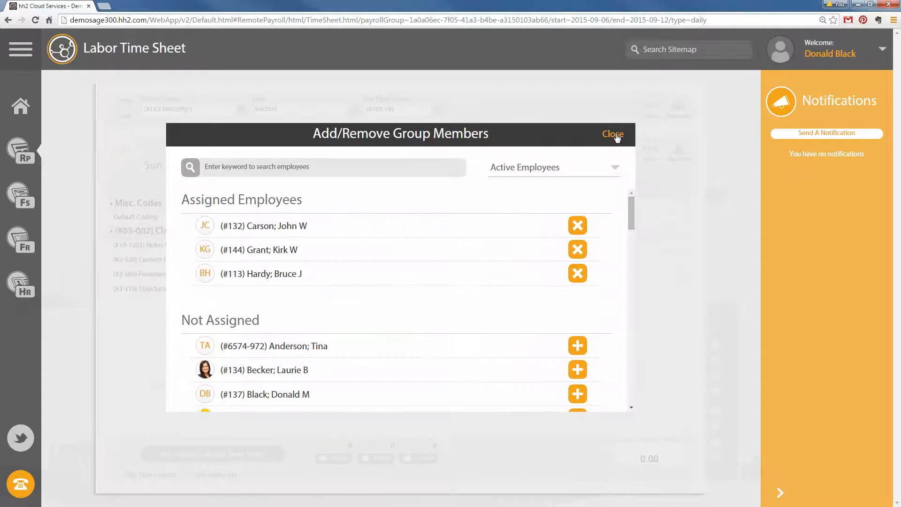
left_click(641, 130)
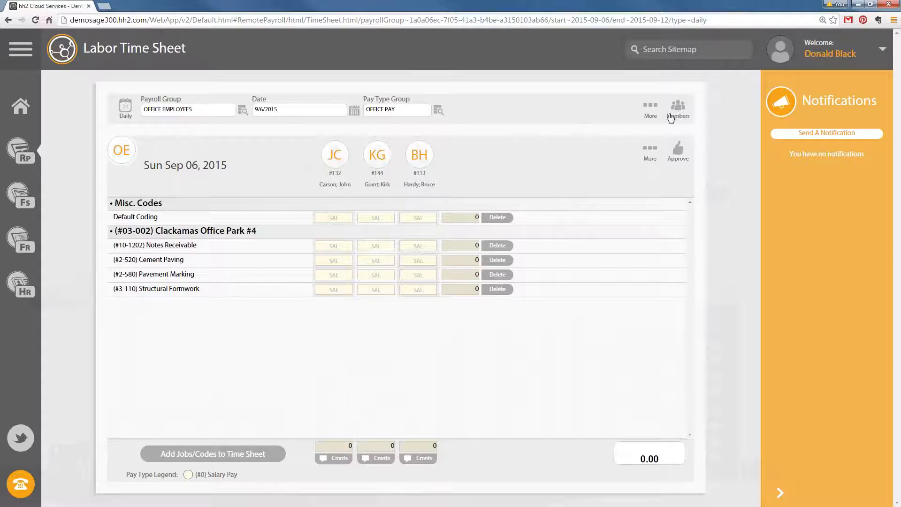
left_click(674, 125)
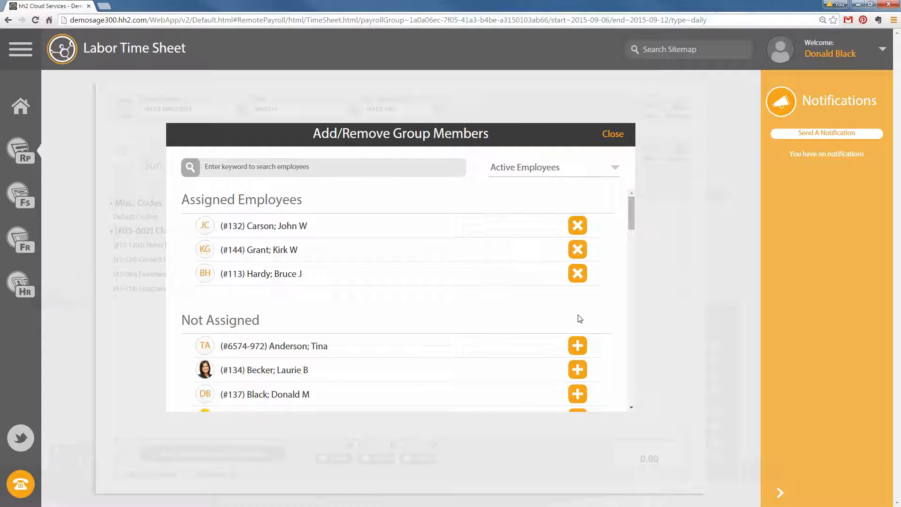
scroll(580, 320, "down", 2)
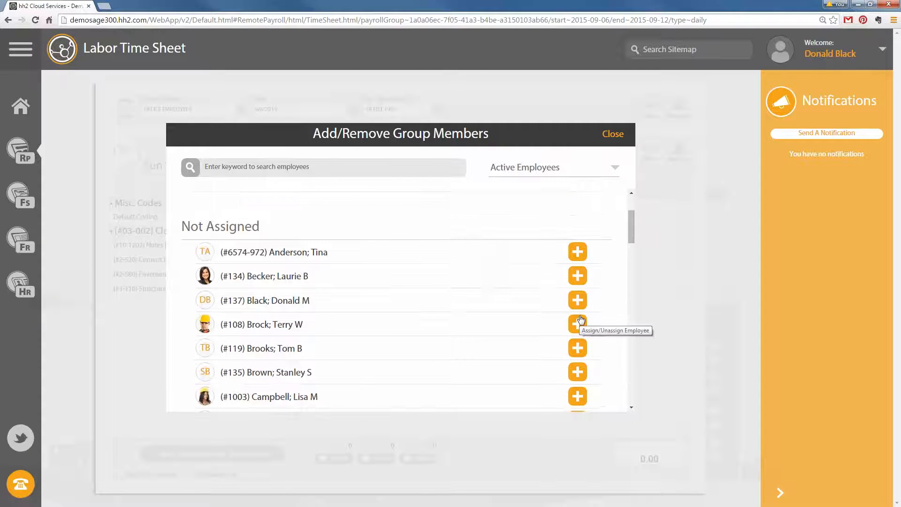
scroll(581, 319, "up", 2)
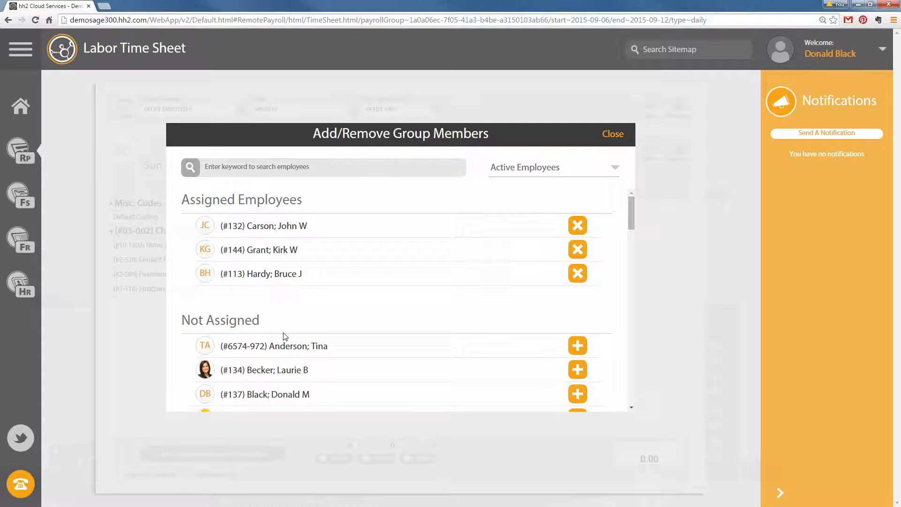
scroll(291, 358, "down", 2)
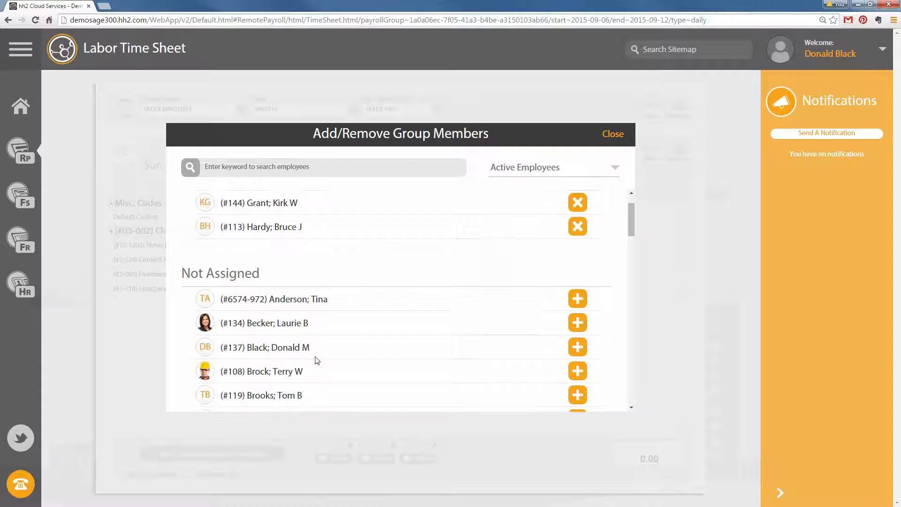
left_click(620, 170)
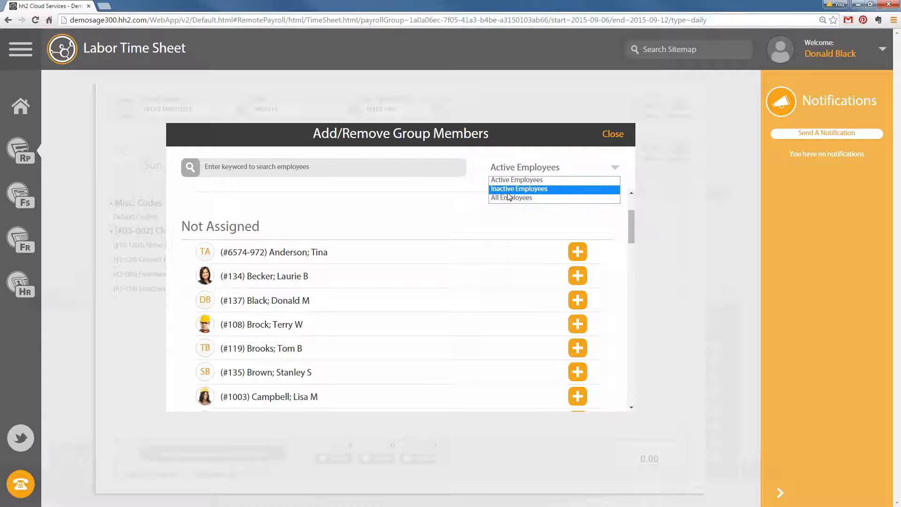
left_click(519, 183)
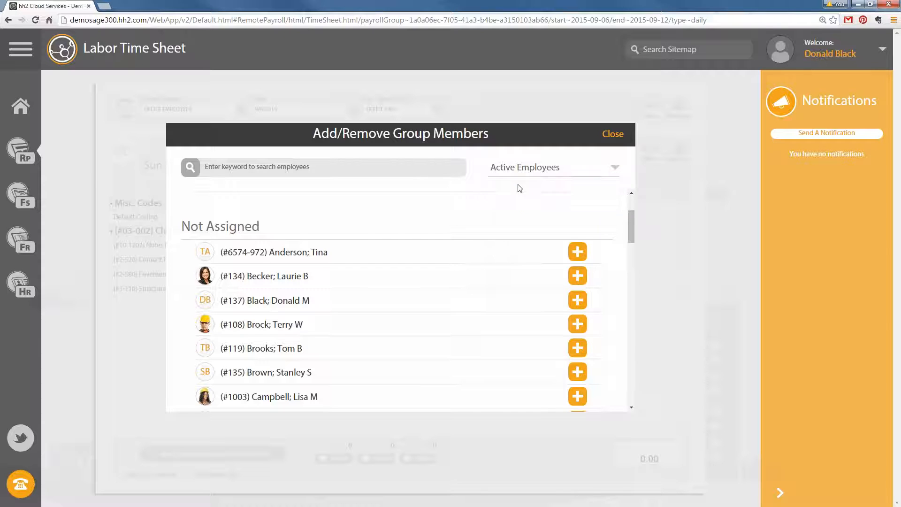
Add six Not Assigned employees to the Office Employees payroll group
left_click(578, 252)
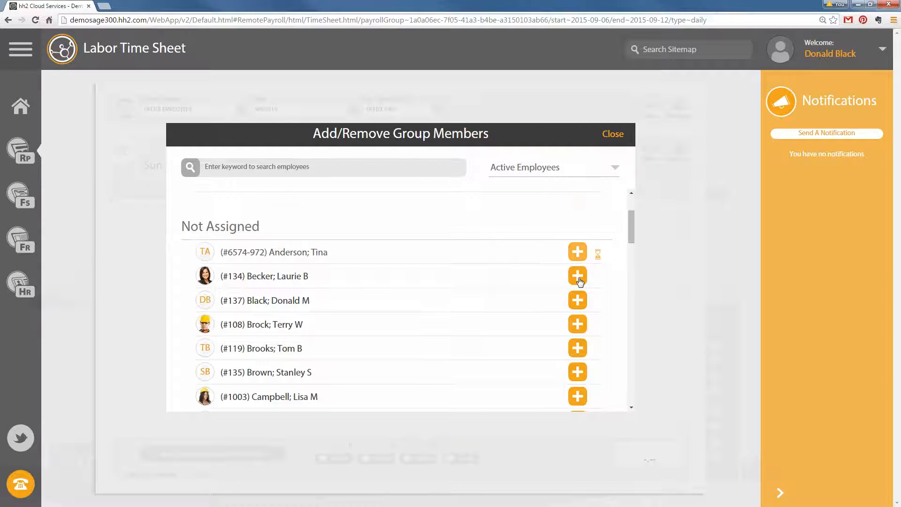
left_click(577, 276)
left_click(578, 300)
left_click(578, 324)
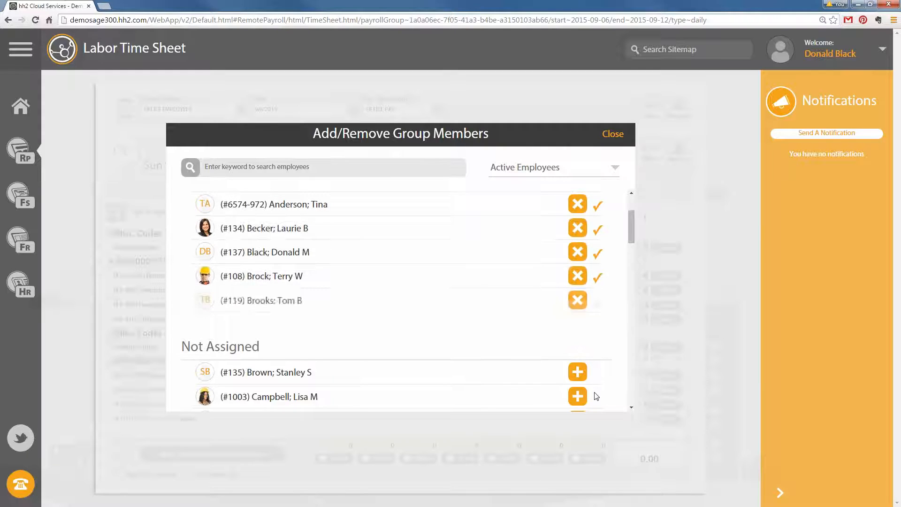
scroll(593, 371, "down", 10)
left_click(578, 335)
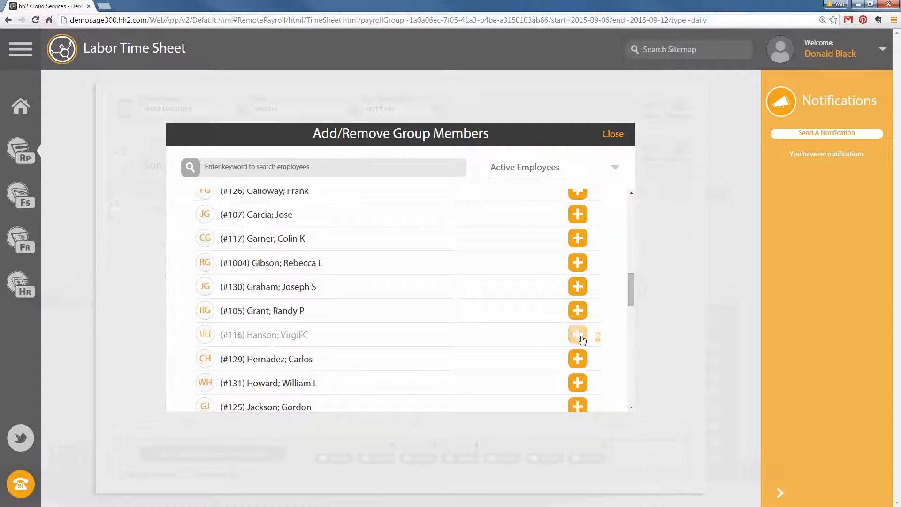
left_click(578, 359)
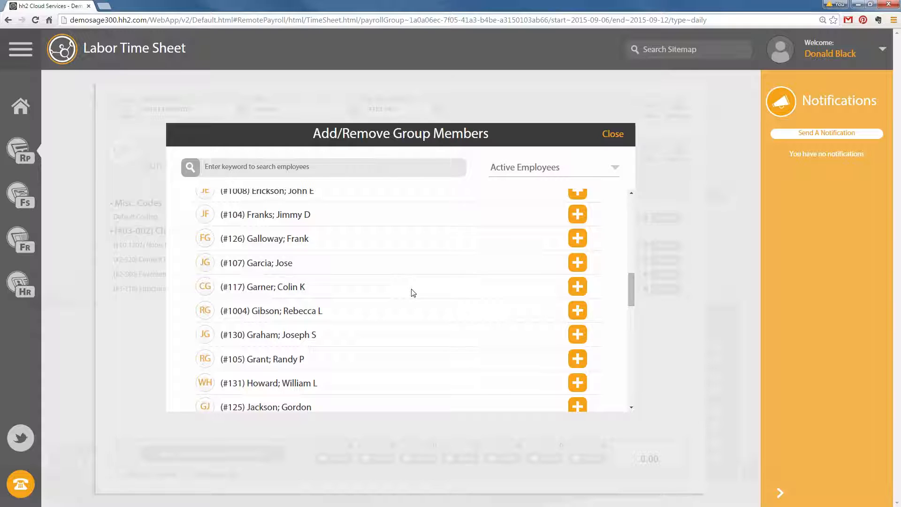
Search employees for '11', add the matching employee, then close the Members list
left_click(253, 169)
type("117")
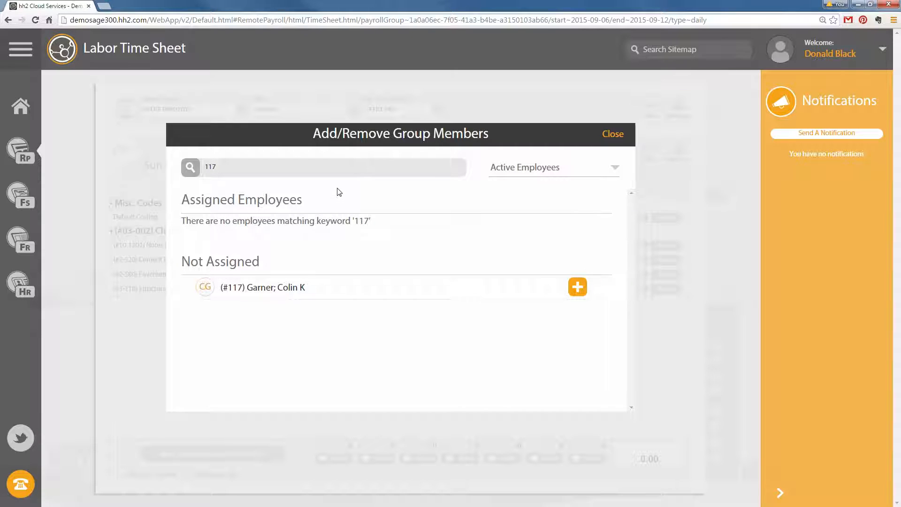
left_click(582, 287)
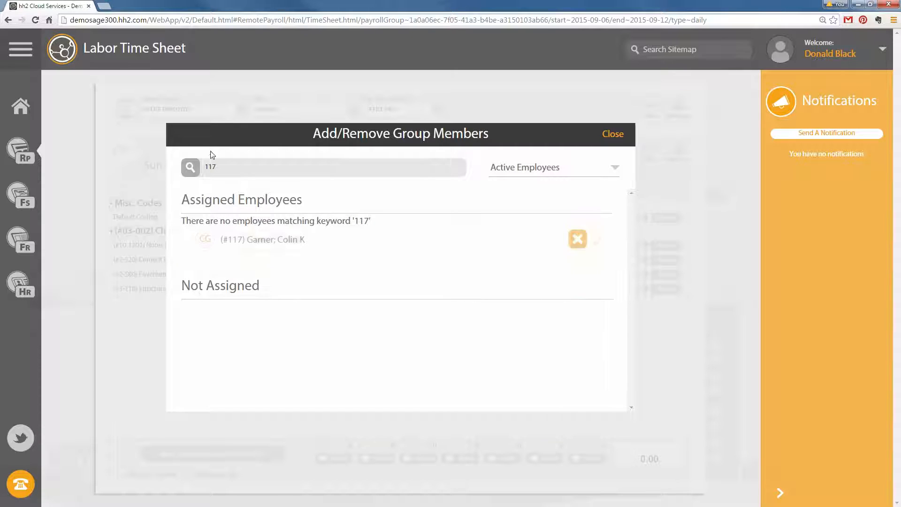
key("BackSpace")
key("BackSpace")
key("BackSpace")
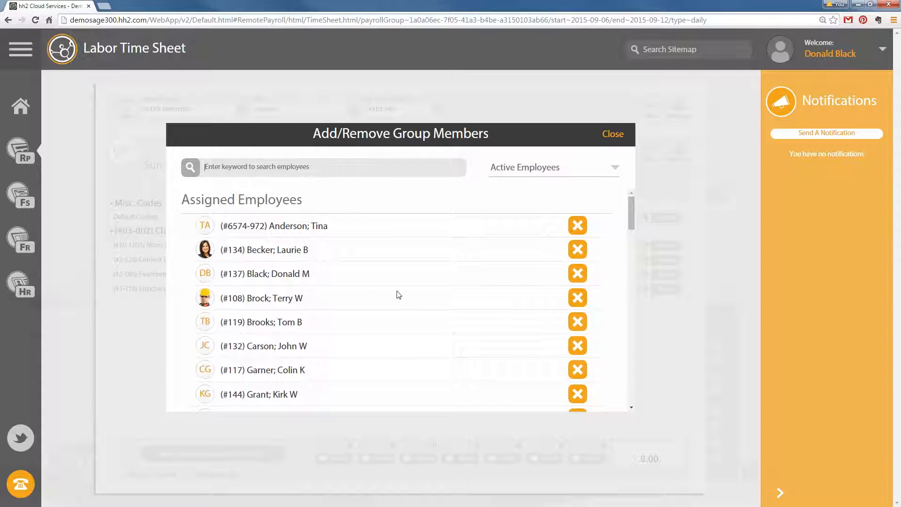
scroll(423, 272, "down", 5)
scroll(338, 227, "up", 3)
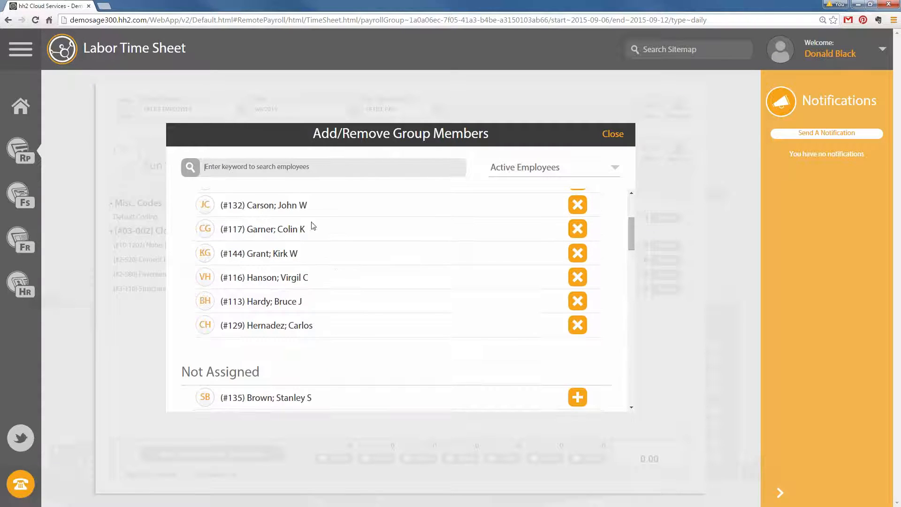
scroll(313, 226, "down", 4)
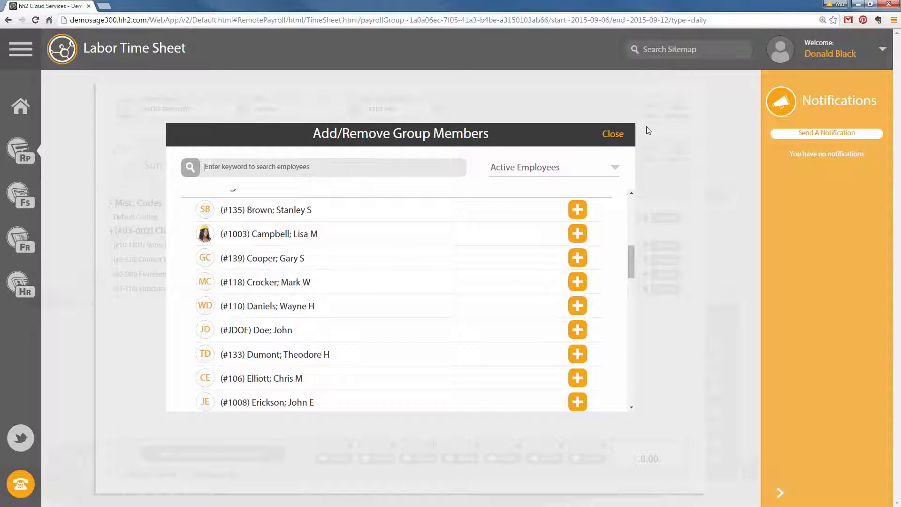
left_click(613, 134)
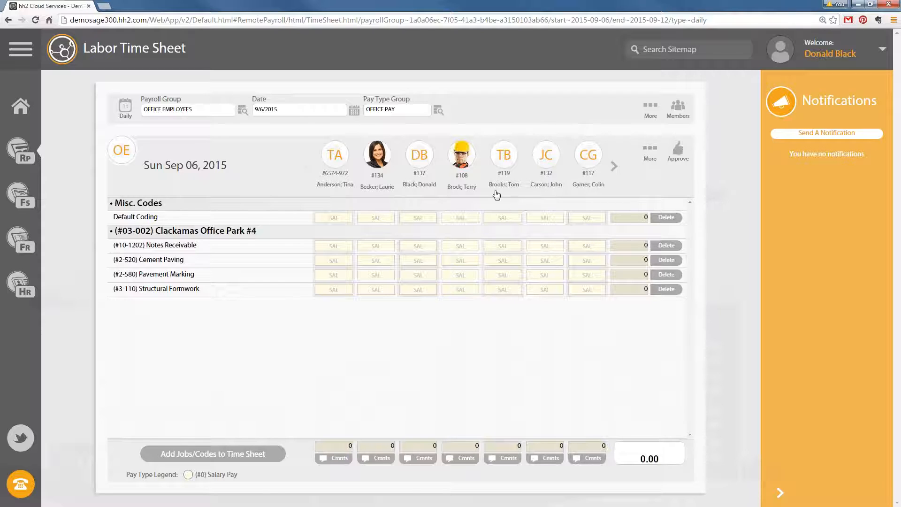
left_click(380, 165)
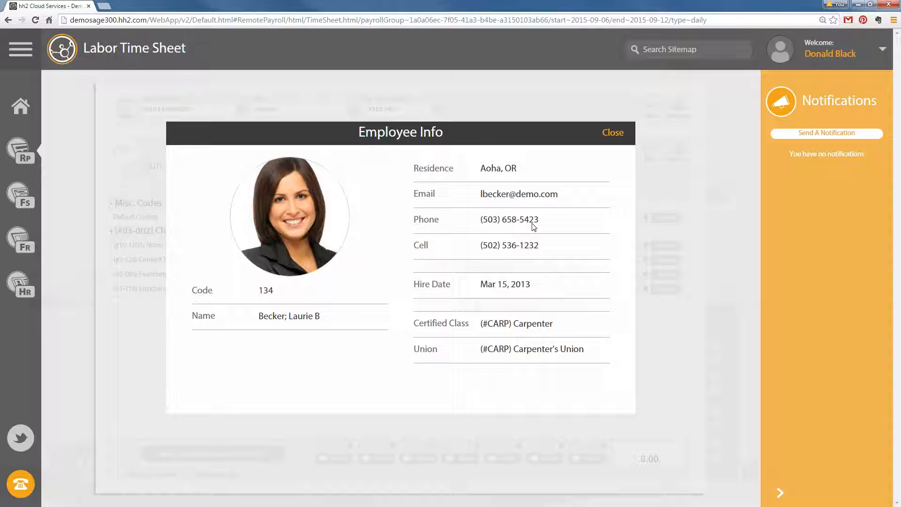
left_click(604, 132)
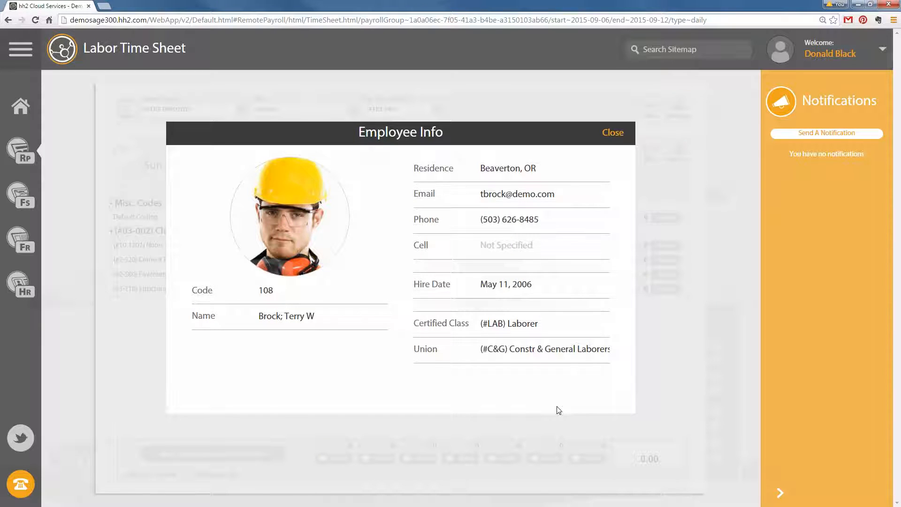
left_click(613, 133)
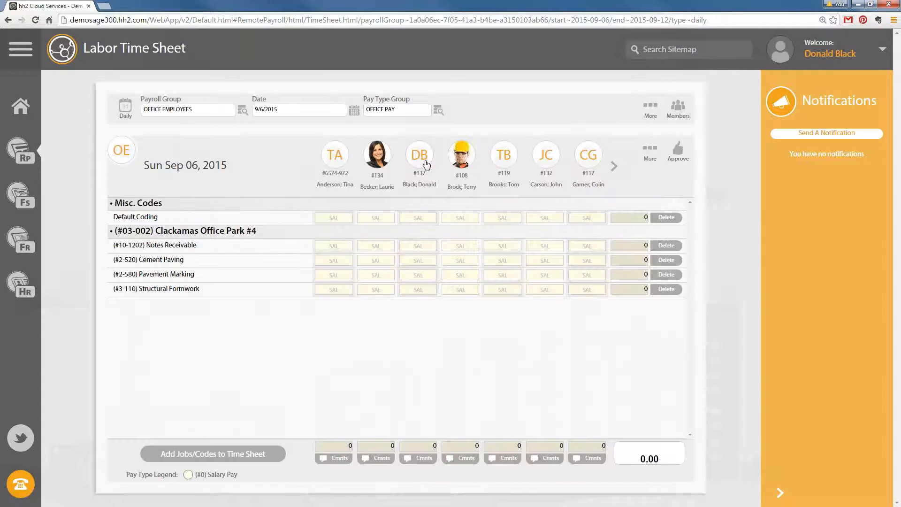
left_click(650, 157)
left_click(331, 459)
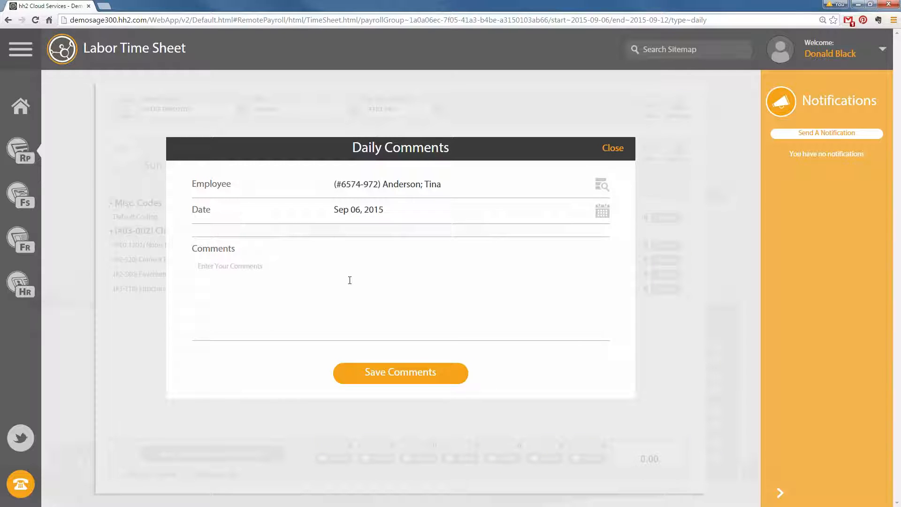
left_click(615, 148)
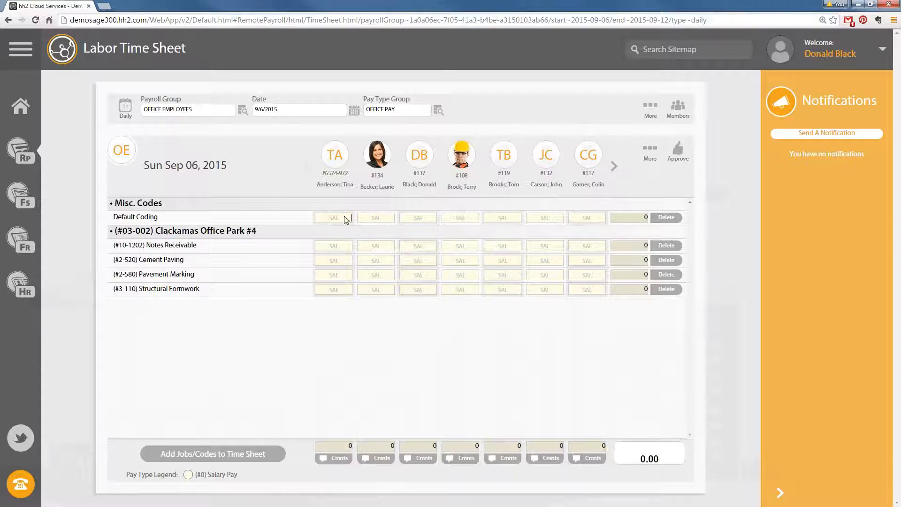
left_click(347, 218)
type("8")
left_click(379, 245)
type("8")
left_click(465, 245)
type("8")
left_click(469, 217)
type("8")
left_click(512, 218)
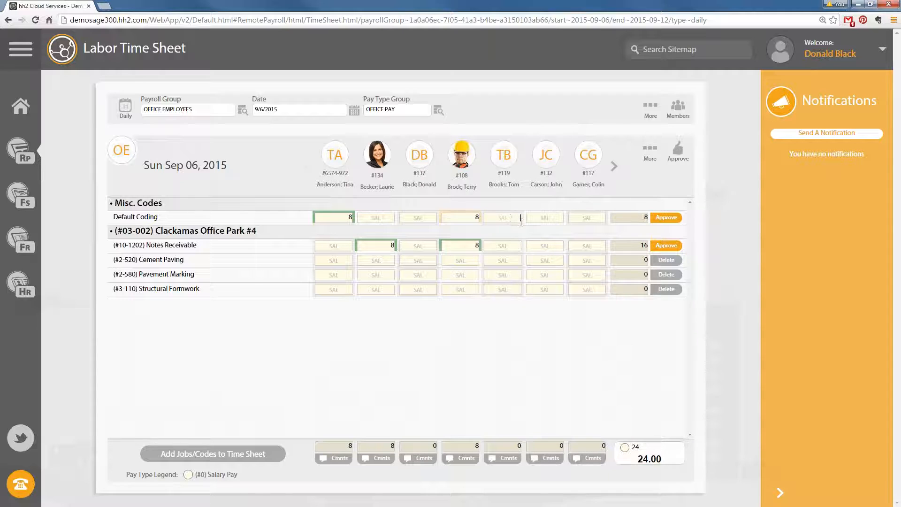
type("8")
left_click(546, 218)
type("8")
left_click(548, 274)
type("8")
left_click(549, 358)
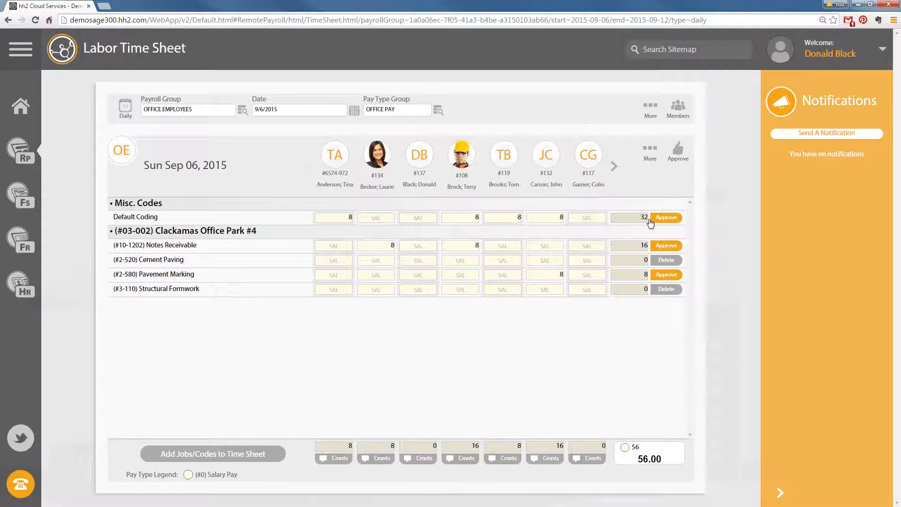
Approve all Sep 06 time entries, then undo it with More > Reclaim
left_click(677, 150)
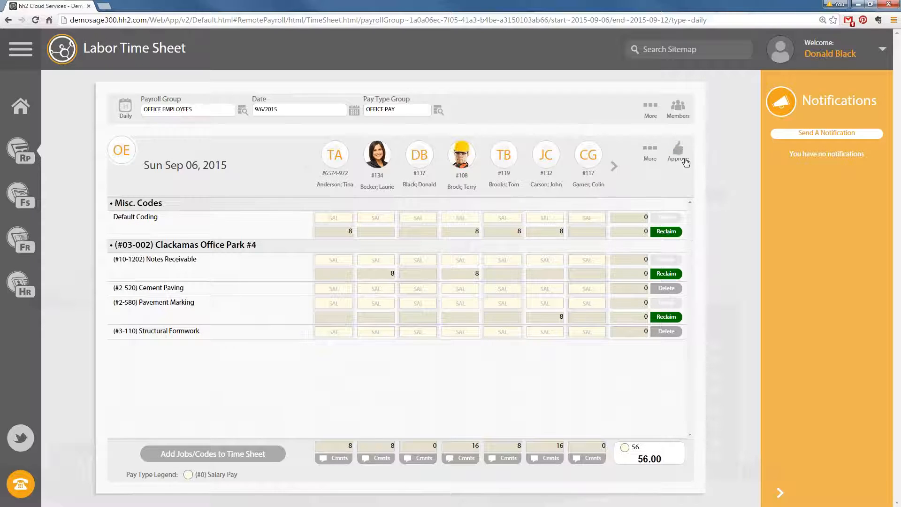
left_click(650, 149)
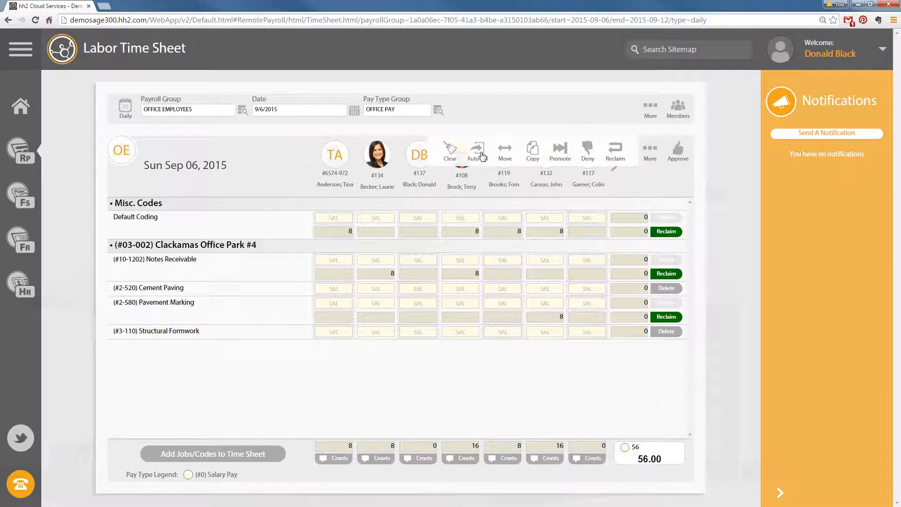
left_click(616, 151)
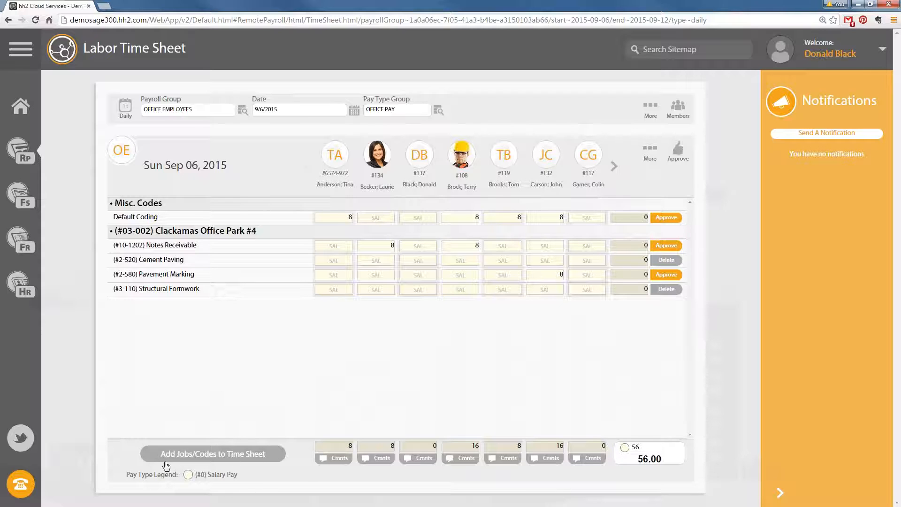
Start Add Jobs/Codes to Time Sheet and open the Select A Job list
left_click(213, 454)
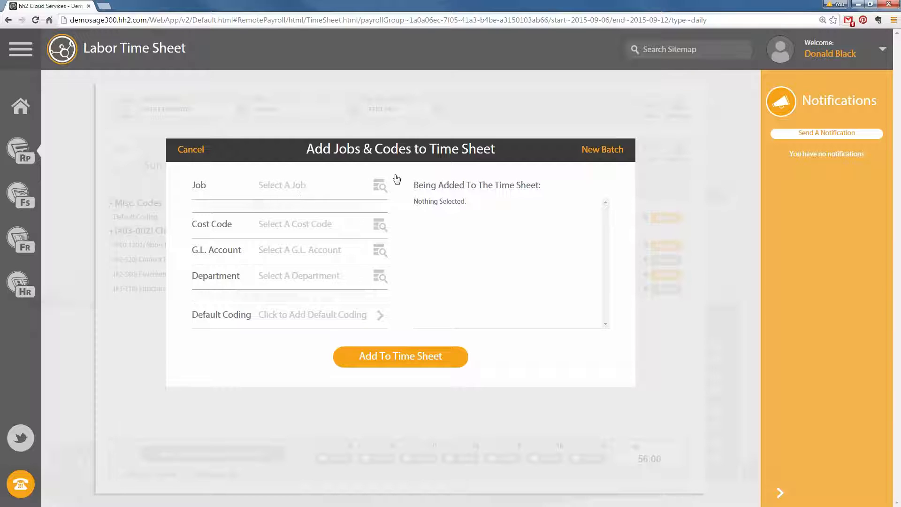
left_click(387, 187)
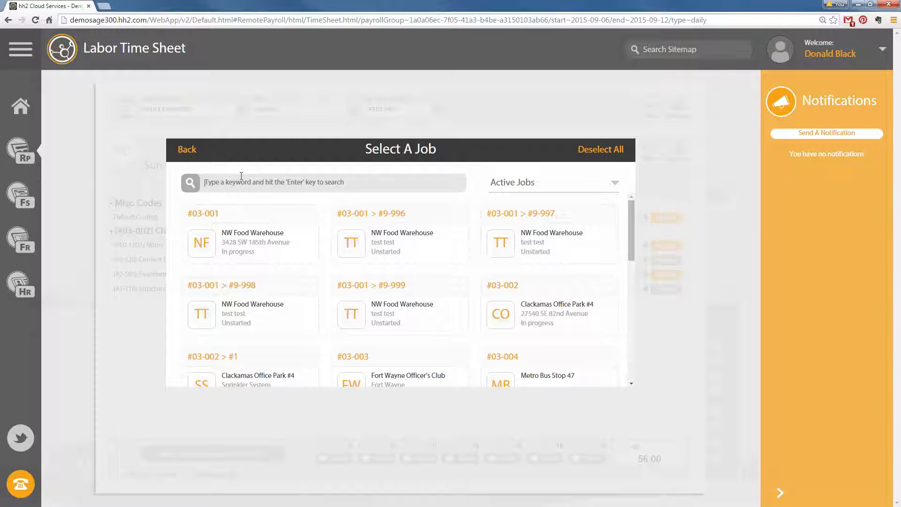
Search jobs for 998 and pick #9-998, then replace it with #03-003 Fort Wayne Officer's Club
left_click(280, 183)
type("998")
key("Return")
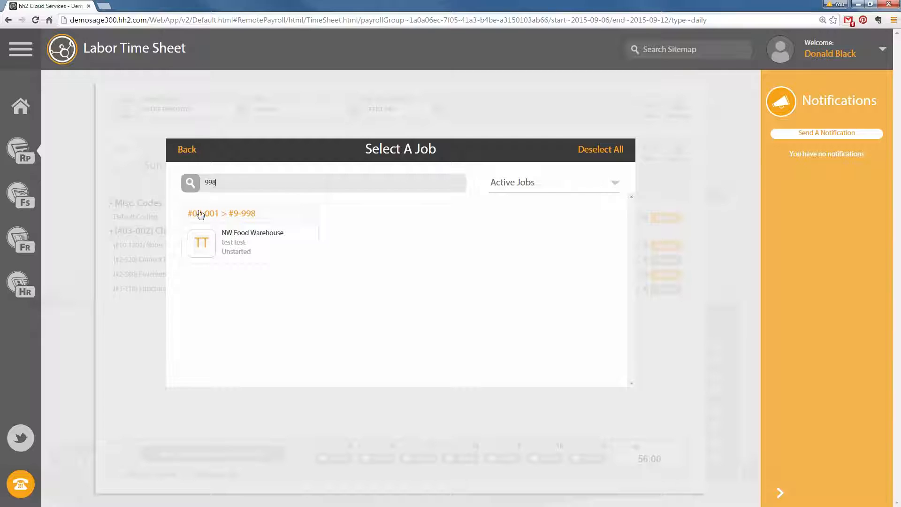
left_click(244, 213)
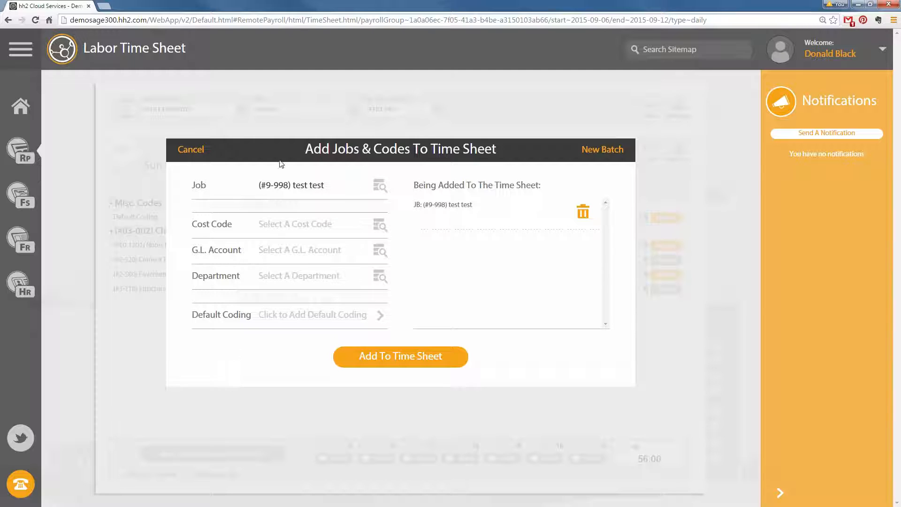
left_click(380, 226)
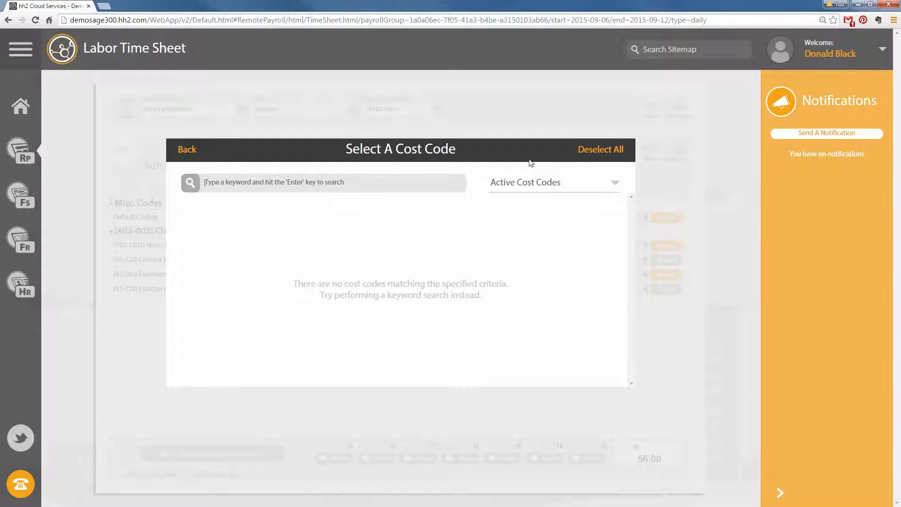
left_click(187, 149)
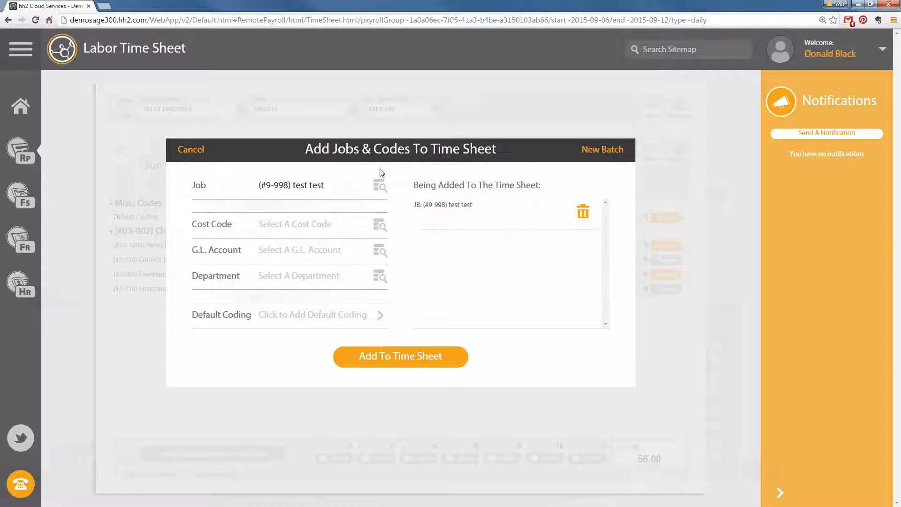
left_click(379, 184)
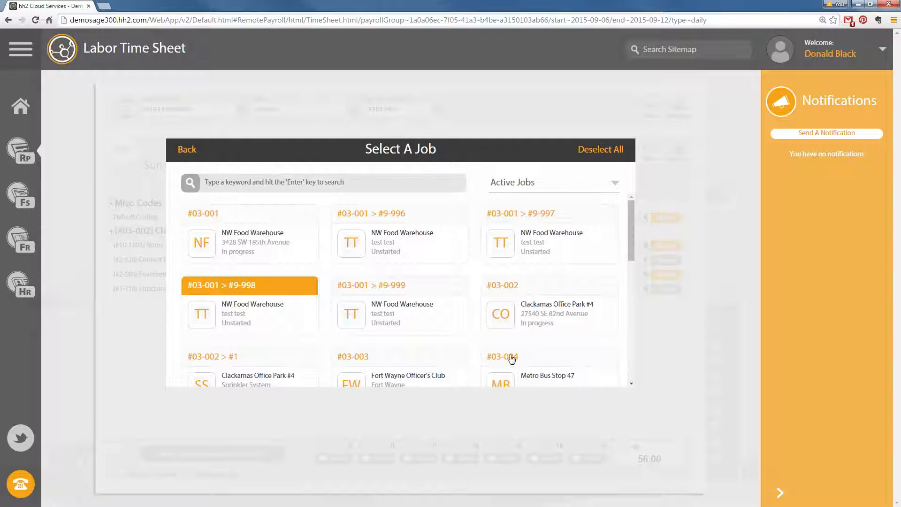
left_click(376, 379)
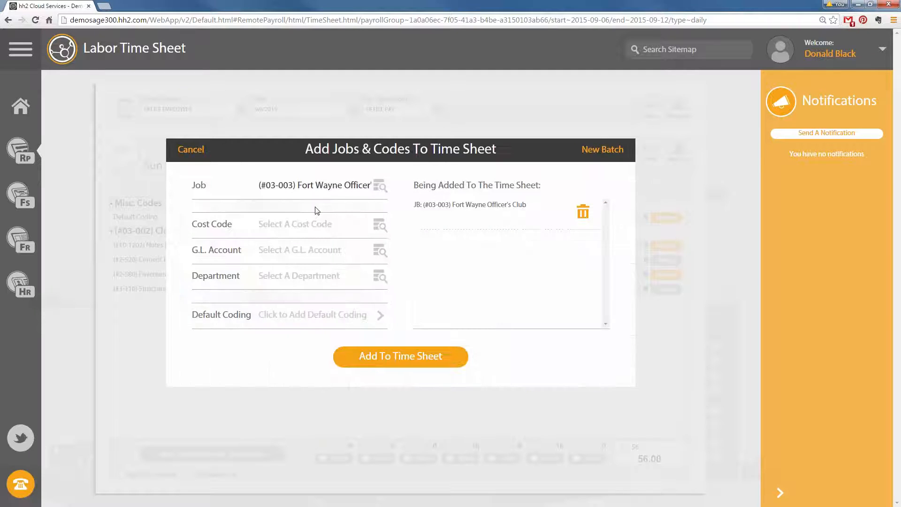
Queue Fort Wayne codes Coordination, Bulletin Boards, Lockers, Fire Ext. Portable, Exterior Signs, then start a new batch
left_click(380, 226)
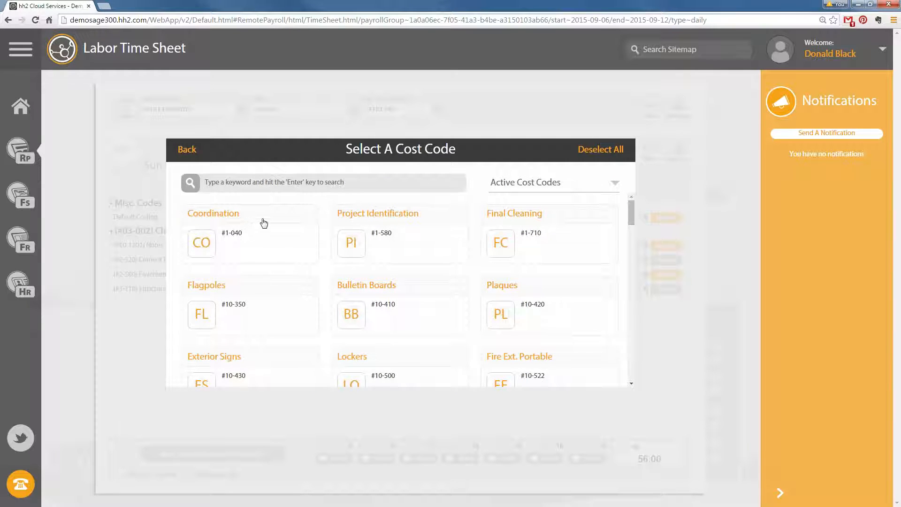
left_click(261, 223)
left_click(413, 291)
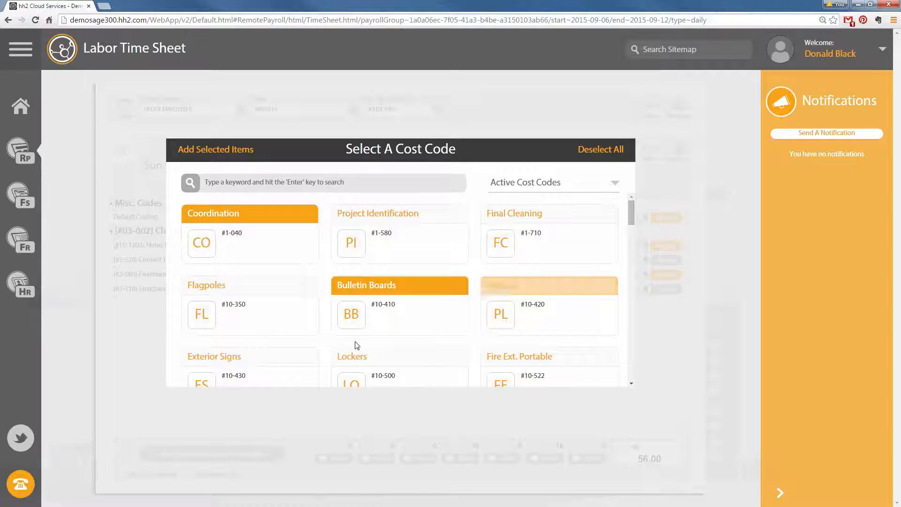
left_click(360, 358)
left_click(524, 358)
left_click(194, 359)
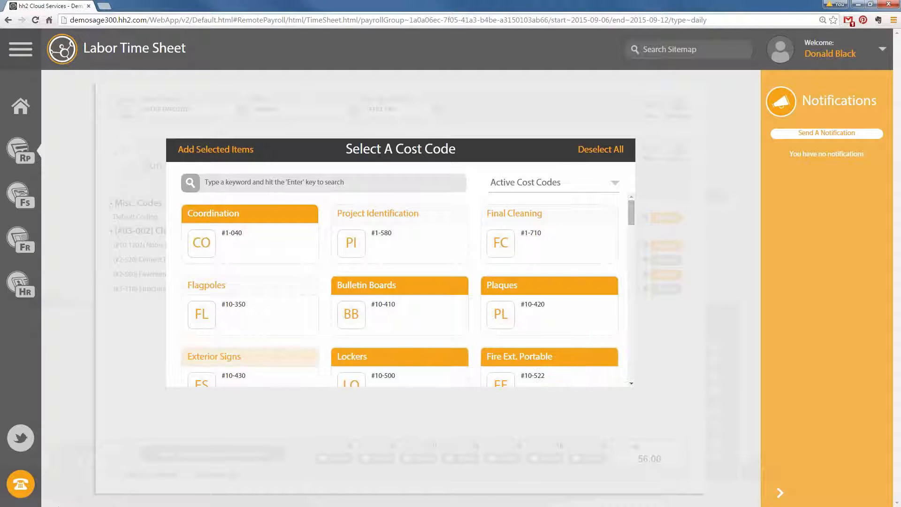
left_click(217, 151)
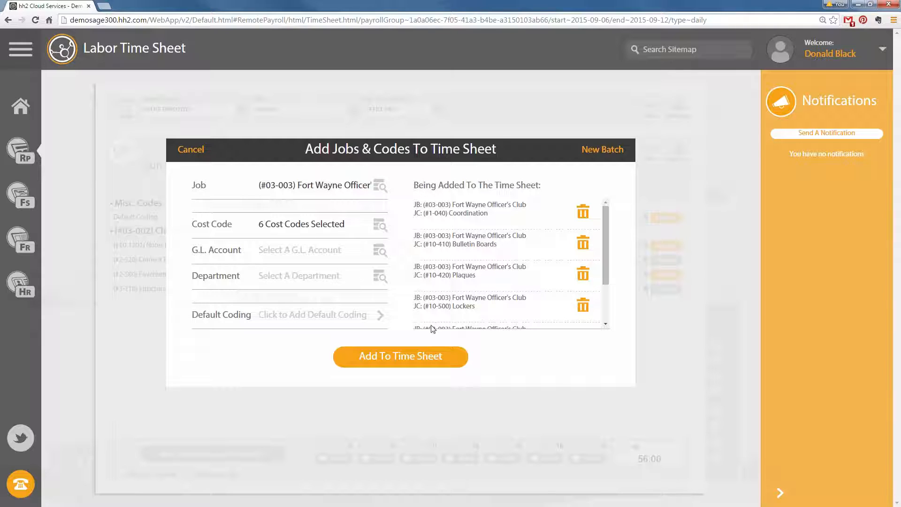
left_click(608, 150)
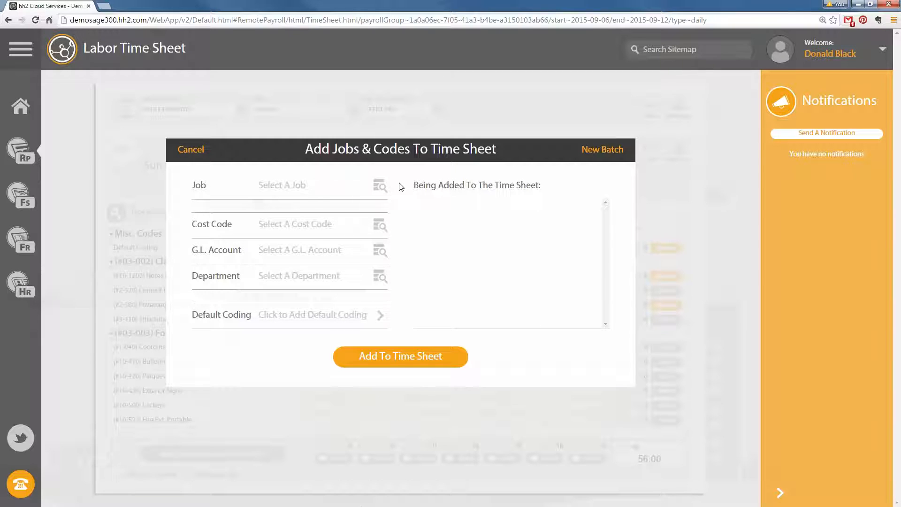
Add job #03-009 OHSU Lighting Renovation with Wood Framing, Drywall and Painting - Interior codes
left_click(379, 185)
scroll(446, 315, "down", 4)
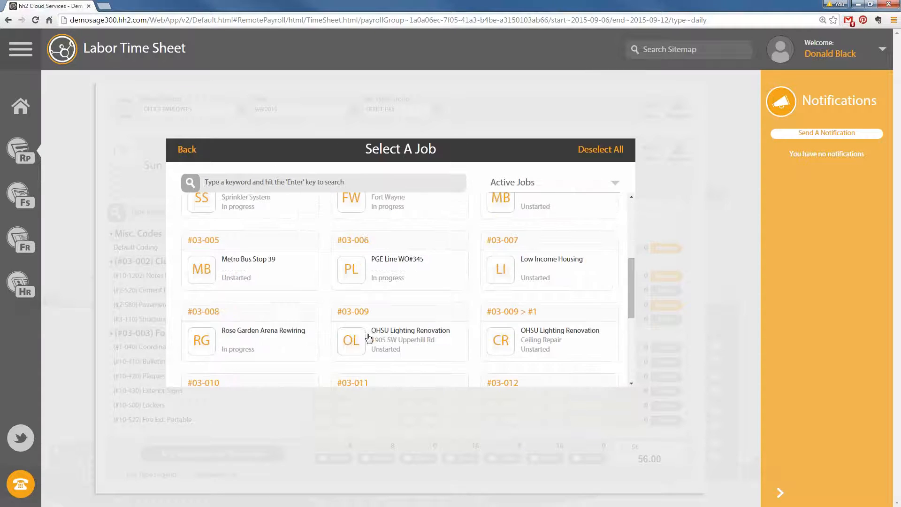
left_click(355, 334)
left_click(380, 226)
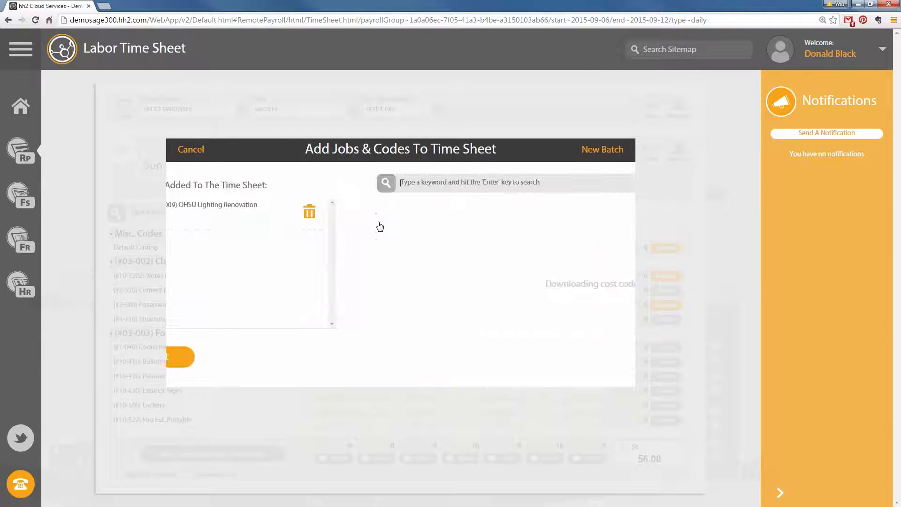
left_click(244, 214)
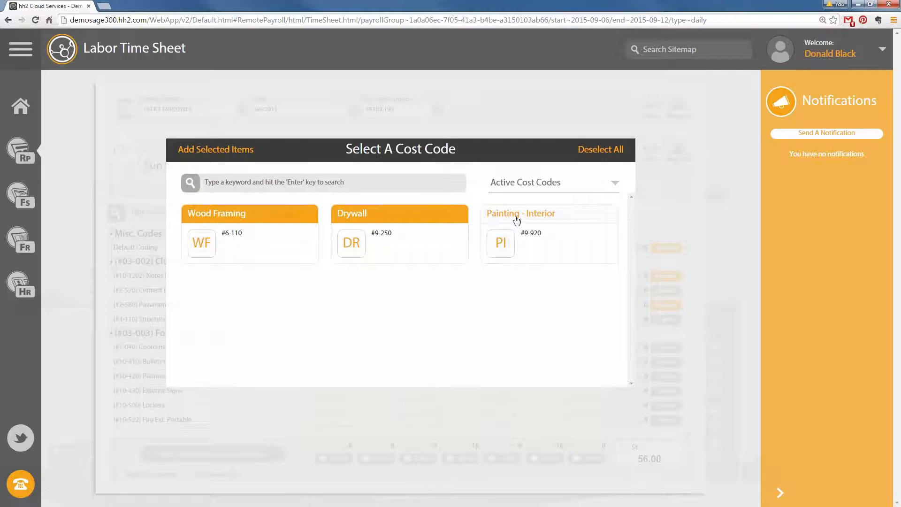
left_click(535, 219)
left_click(222, 149)
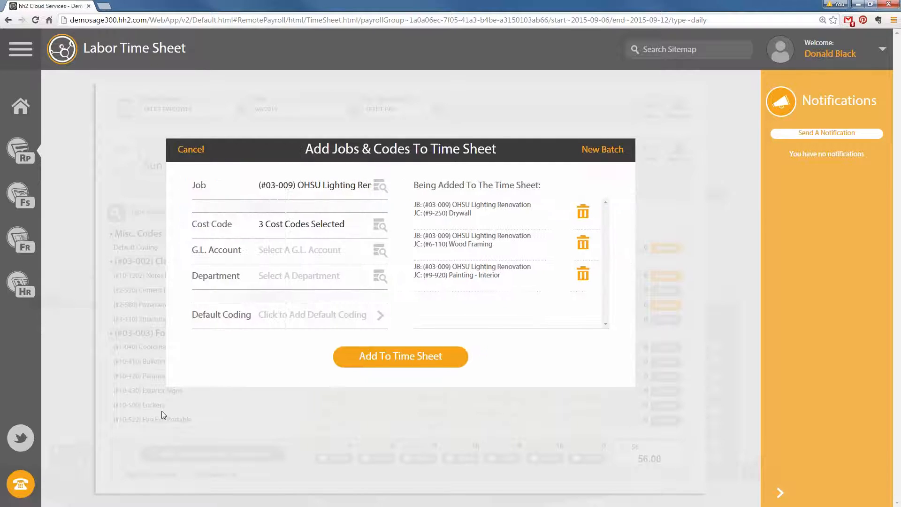
left_click(403, 358)
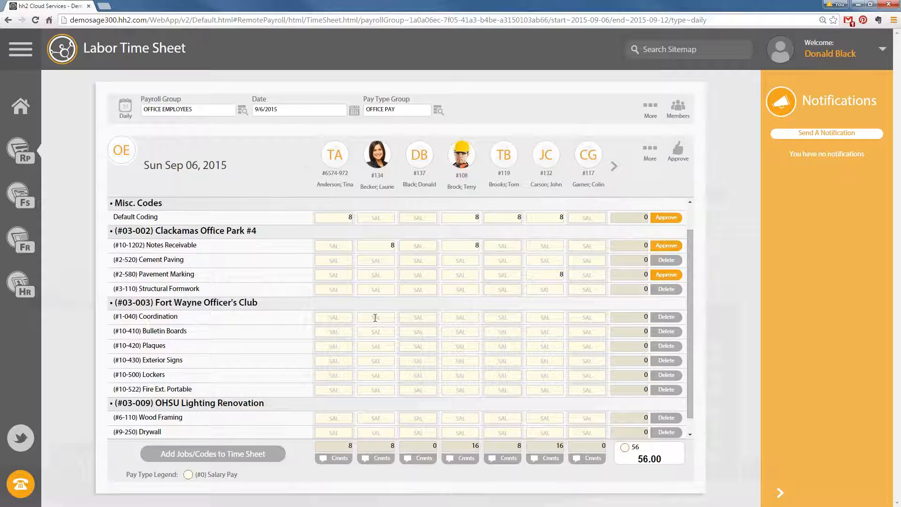
scroll(446, 314, "down", 1)
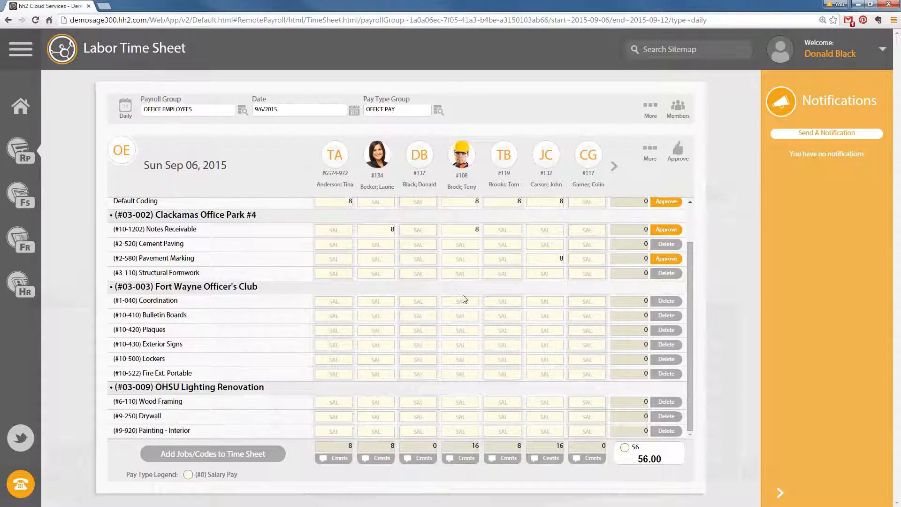
scroll(498, 303, "up", 2)
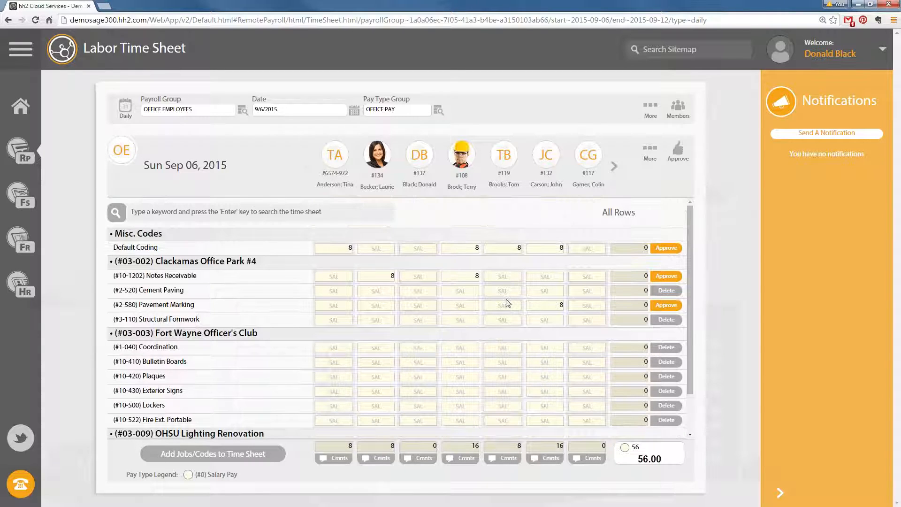
left_click(120, 110)
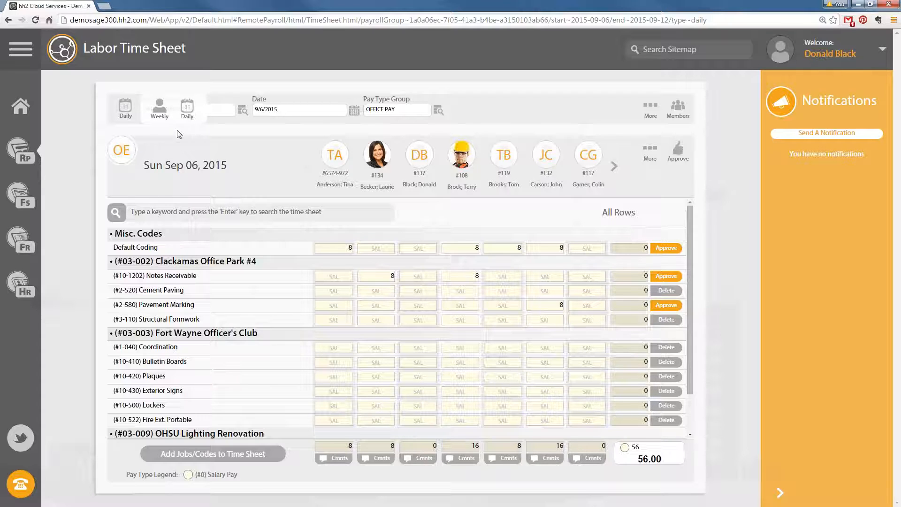
Toggle between weekly and daily views, then view and close the Time Entry Screen handout
left_click(159, 108)
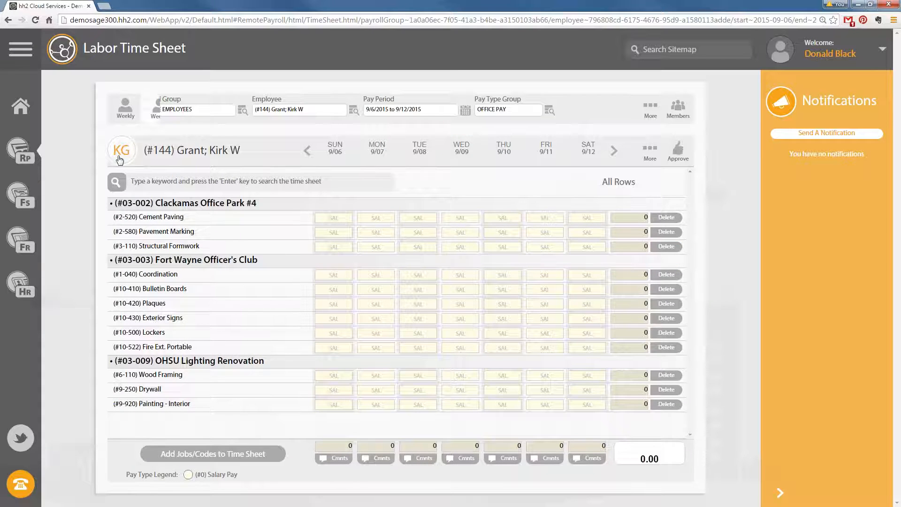
left_click(126, 107)
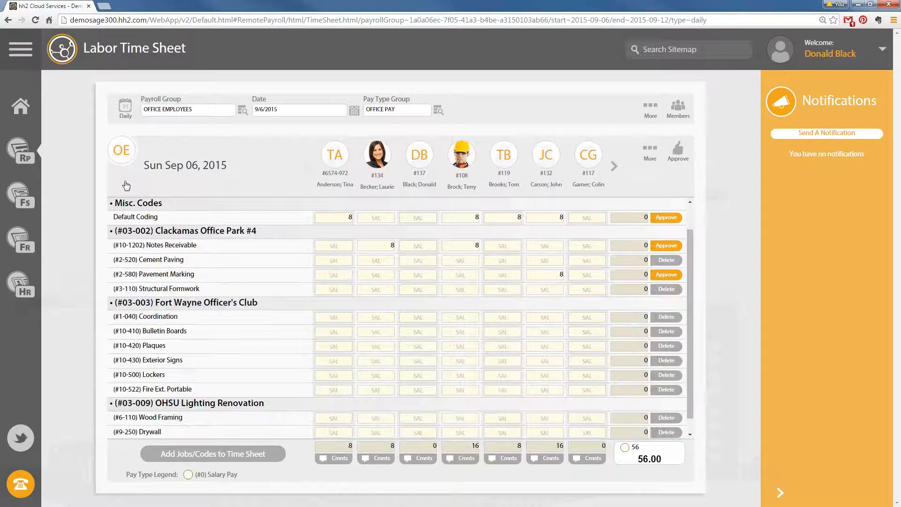
mouse_move(125, 120)
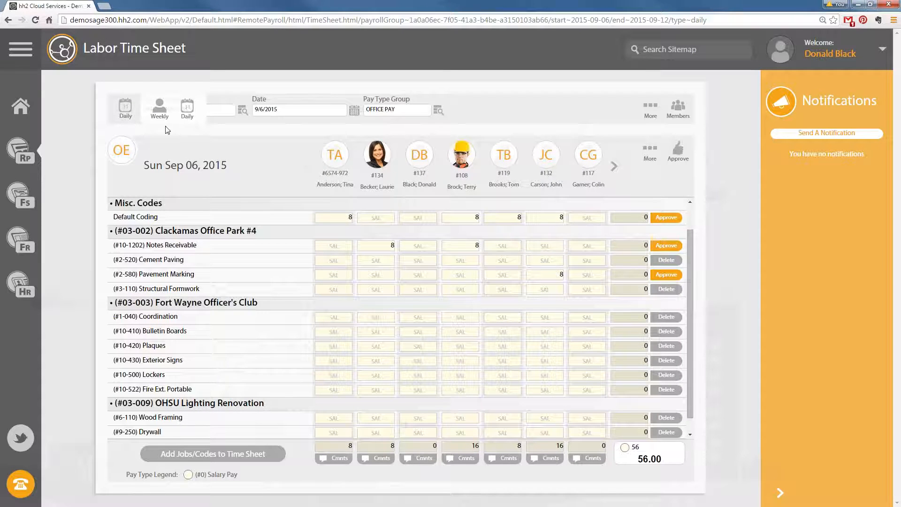
left_click(160, 114)
mouse_move(141, 123)
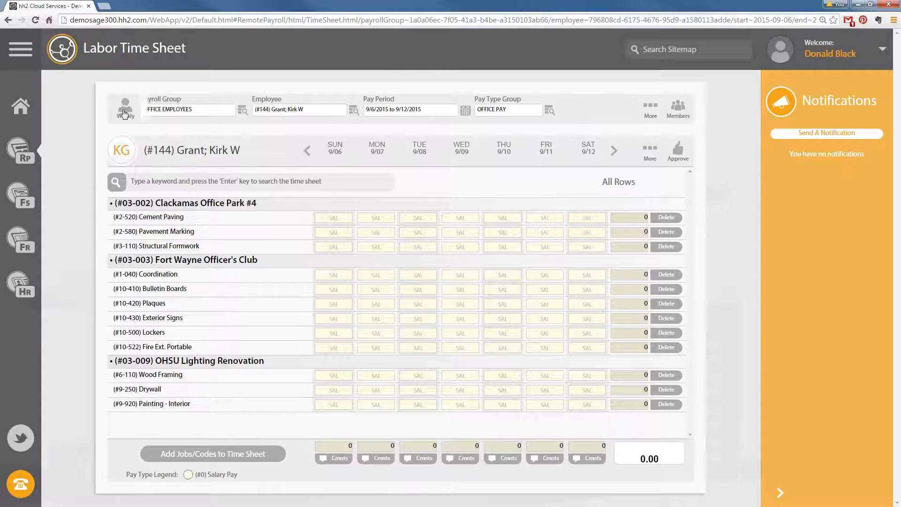
left_click(190, 115)
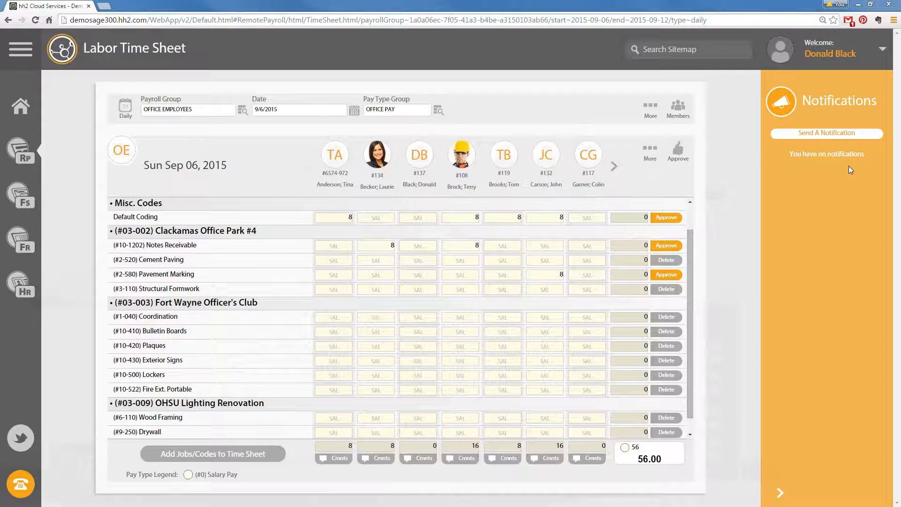
left_click(824, 372)
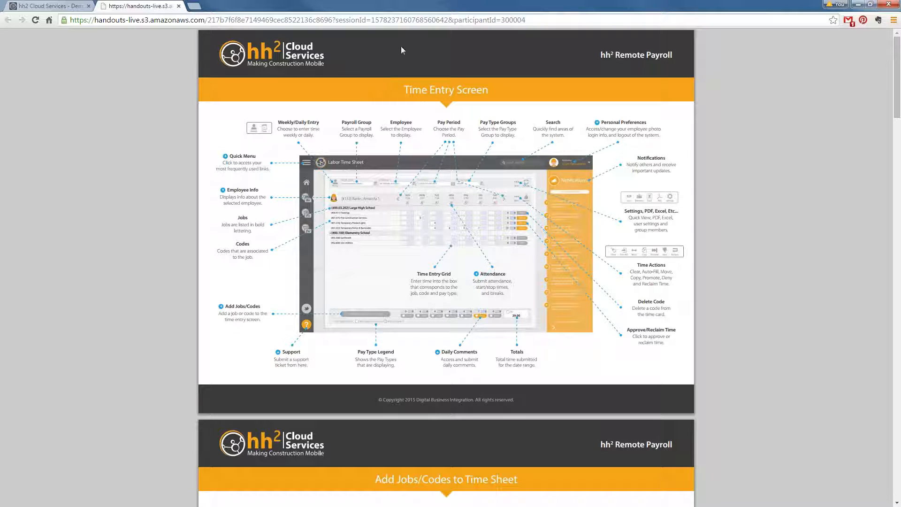
left_click(178, 6)
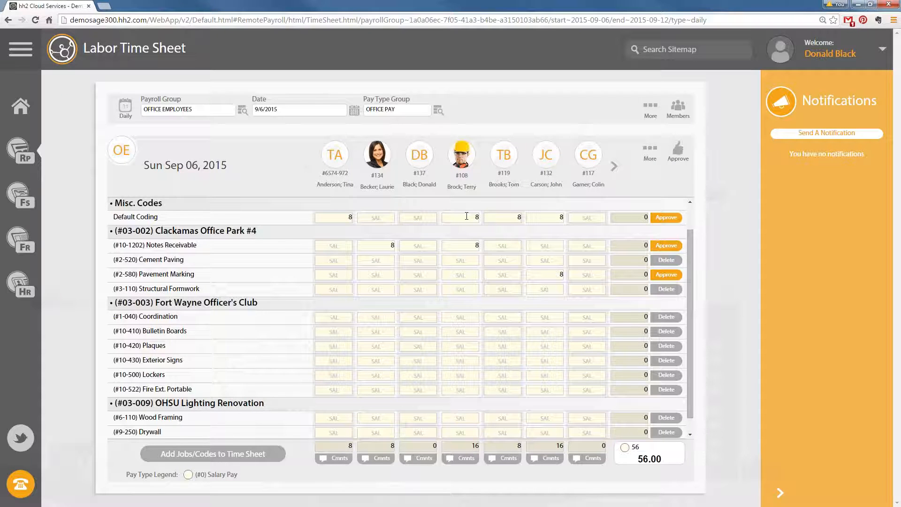
Log out of the current session and return to the login page
left_click(882, 50)
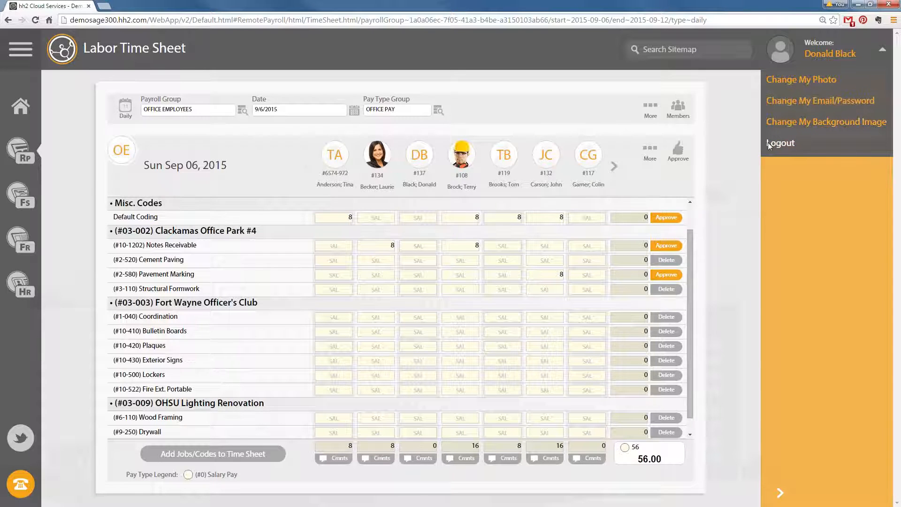
left_click(779, 142)
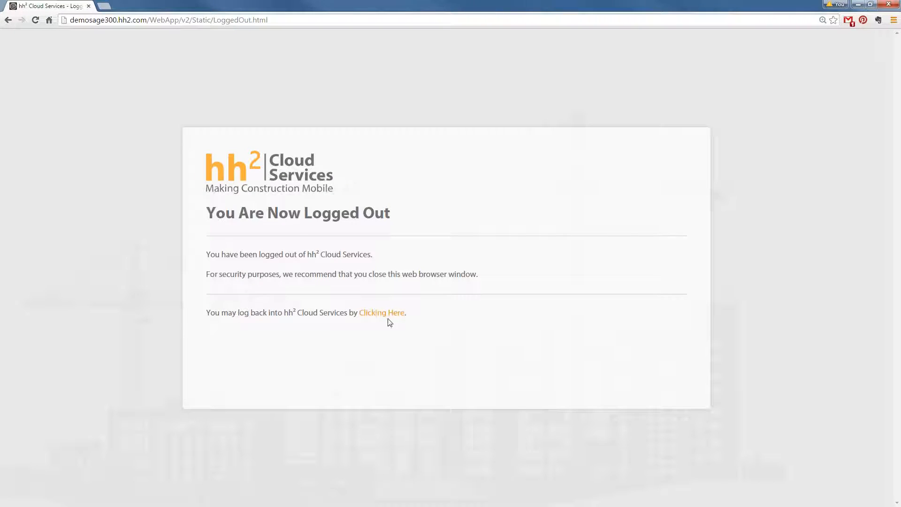
left_click(391, 313)
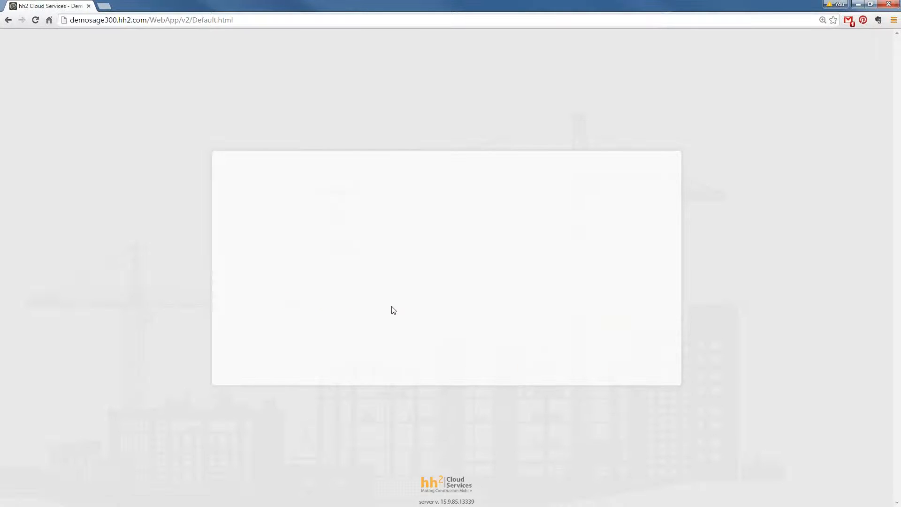
Sign in with the administrator username and password and open Labor Time Approval for 9/6–9/12/2015
type("hh2")
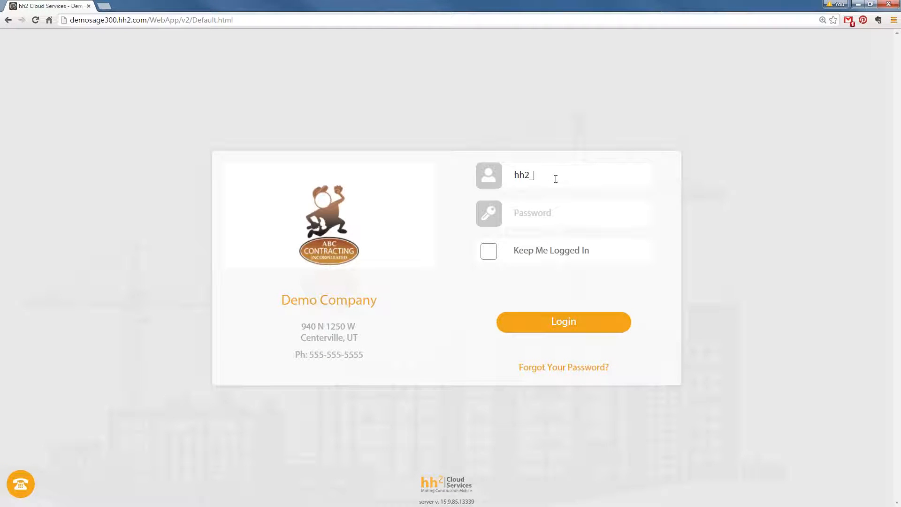
type("_admin")
key("Tab")
type("•••••")
key("Return")
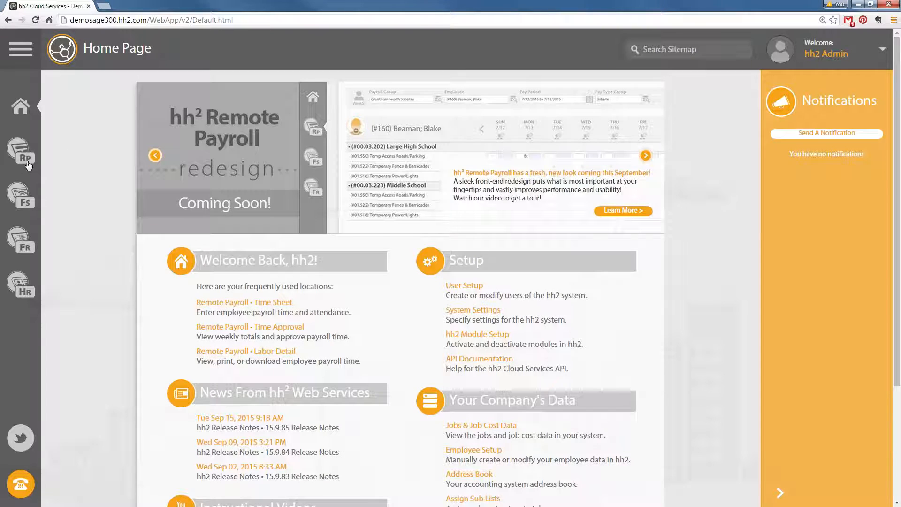
left_click(250, 328)
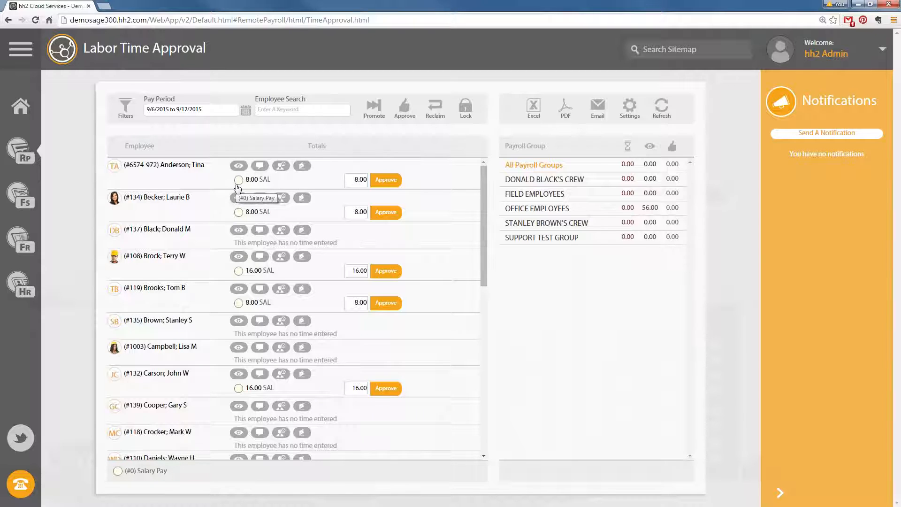
scroll(329, 263, "down", 3)
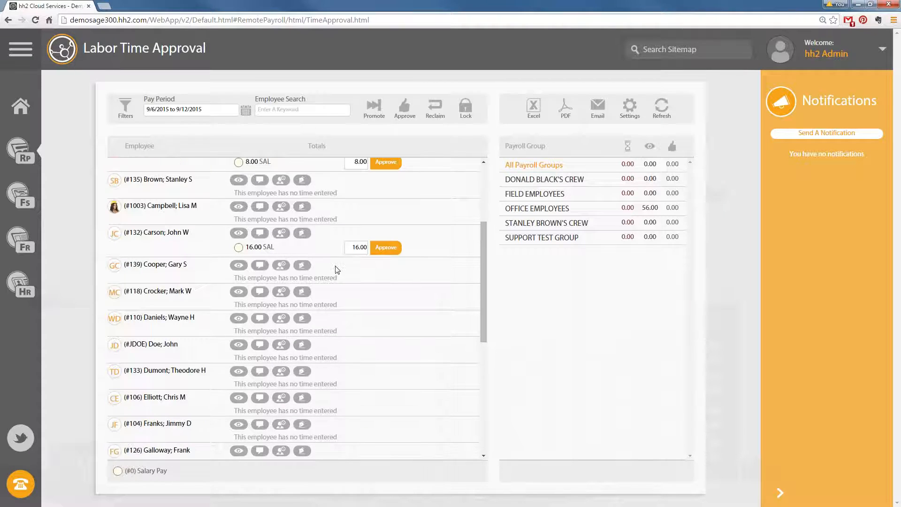
scroll(337, 270, "up", 3)
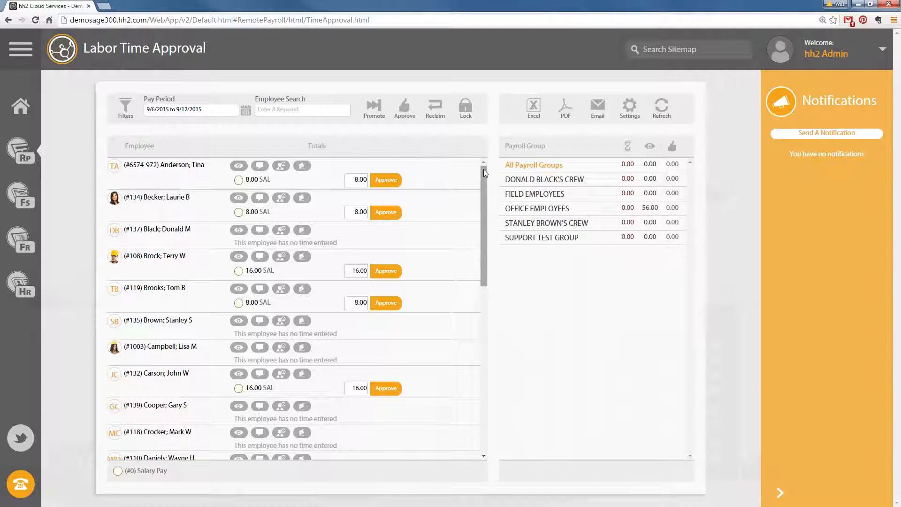
left_click_drag(483, 171, 484, 313)
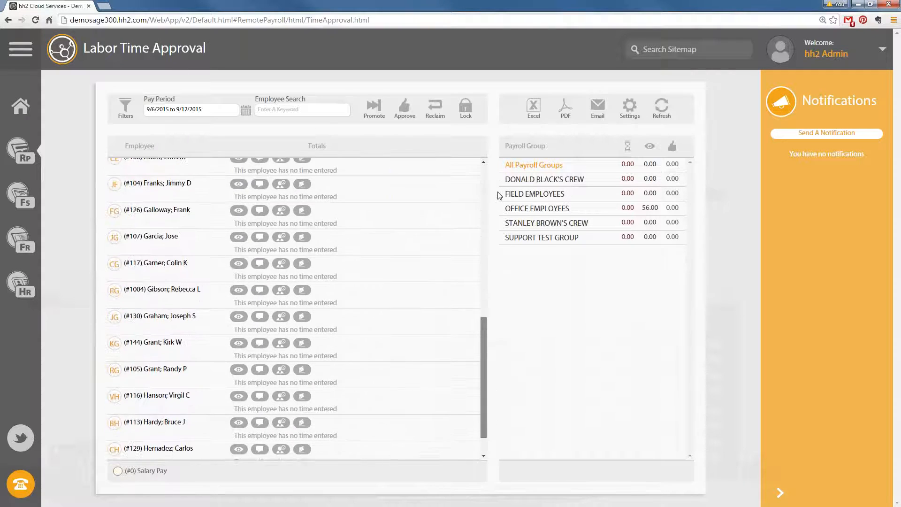
mouse_move(498, 192)
left_mouse_down()
mouse_move(483, 330)
mouse_move(498, 181)
mouse_move(497, 203)
left_mouse_up()
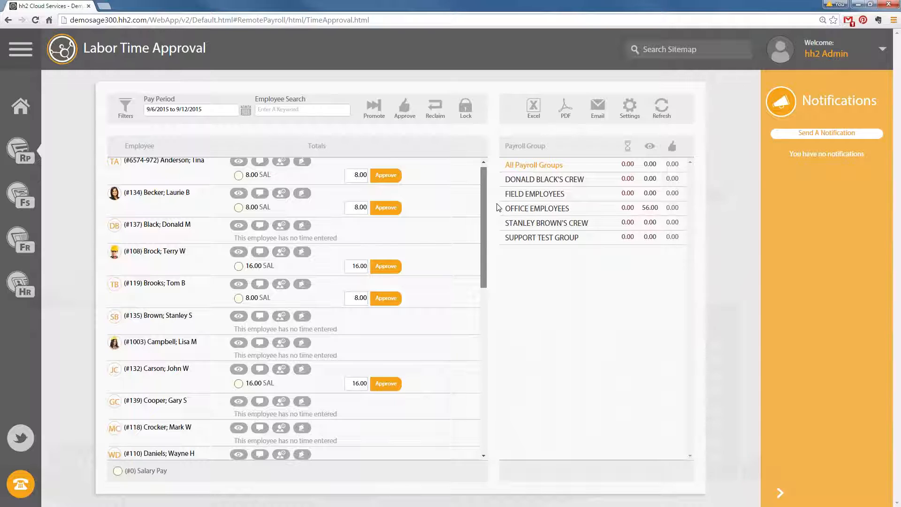
left_click_drag(499, 207, 497, 268)
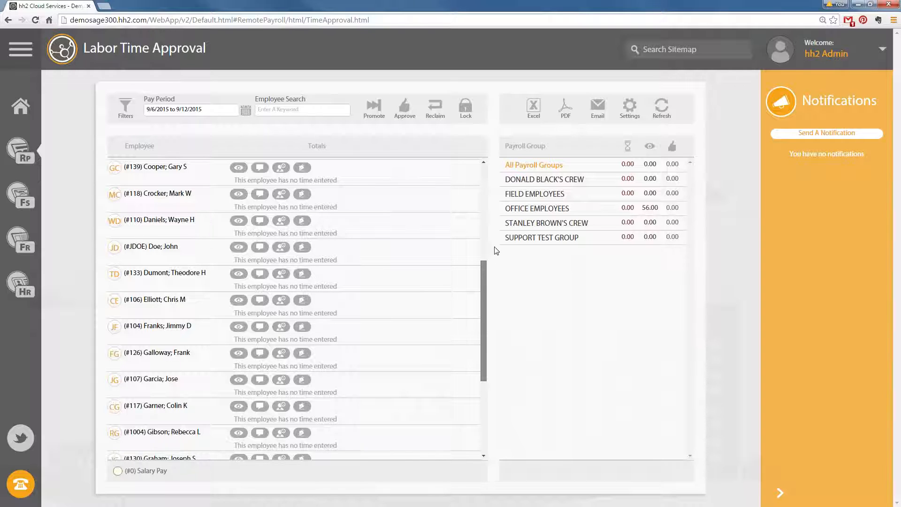
scroll(472, 211, "up", 5)
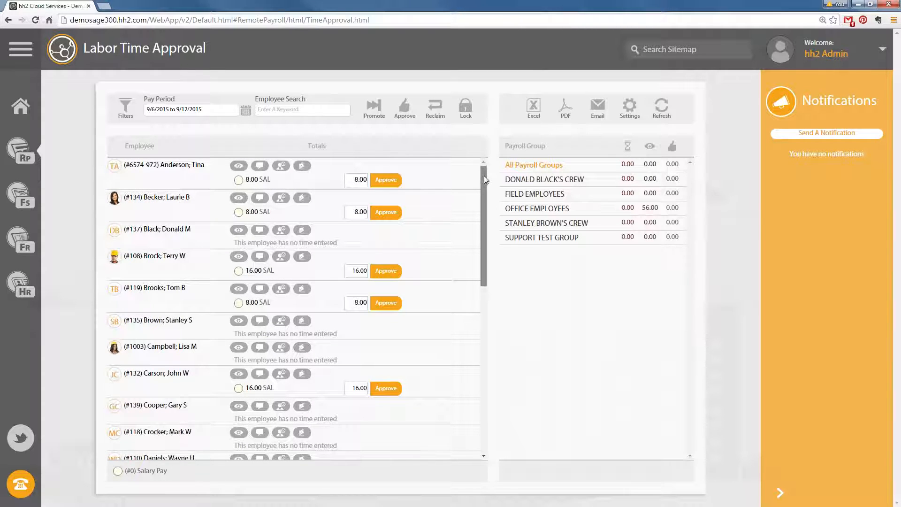
scroll(493, 223, "down", 3)
scroll(505, 178, "up", 3)
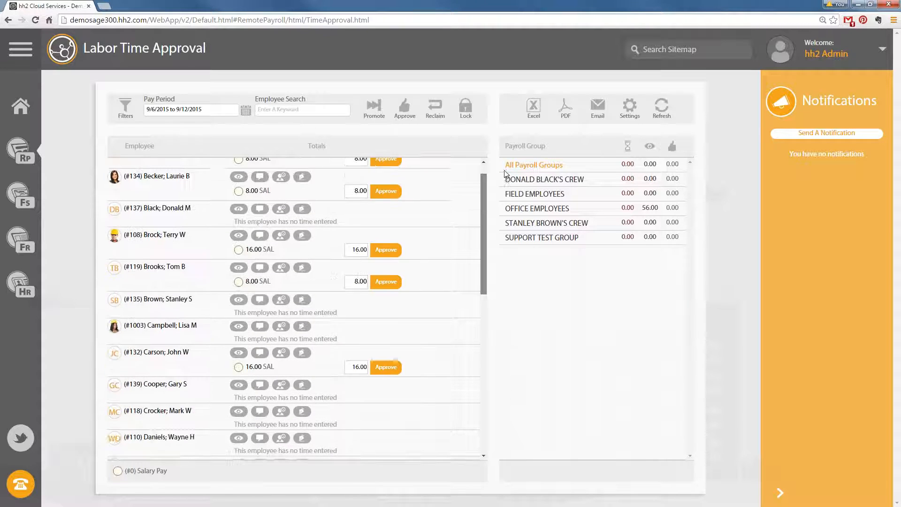
scroll(505, 180, "down", 5)
scroll(498, 256, "up", 4)
scroll(498, 282, "down", 8)
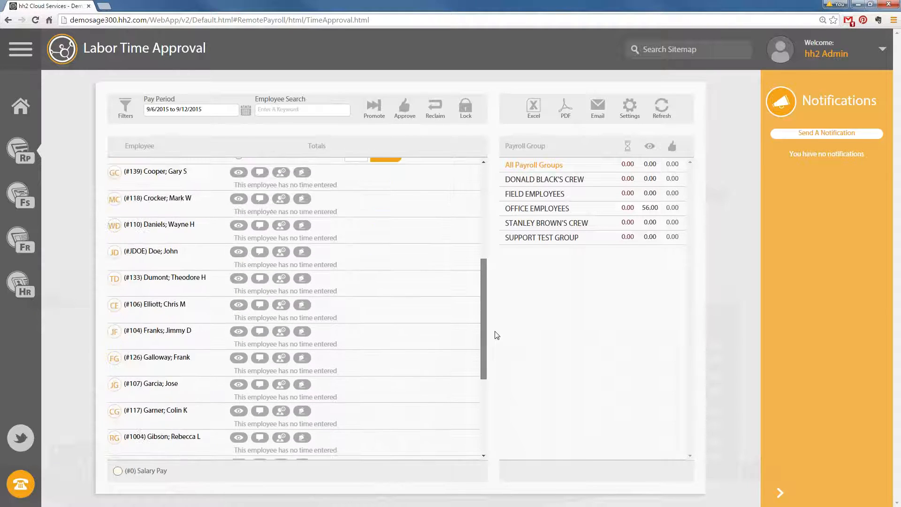
scroll(485, 198, "up", 9)
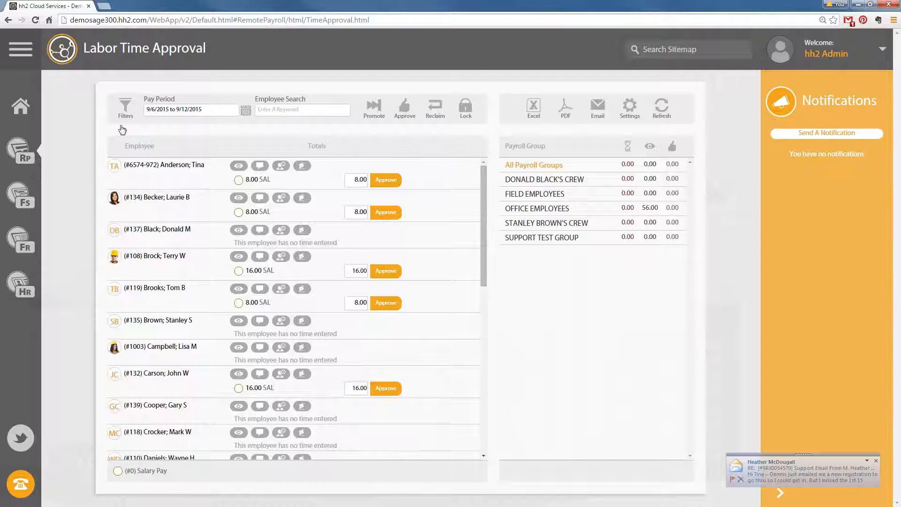
Check the Time Status filter options, leave All Statuses, and cancel the filters unchanged
left_click(125, 109)
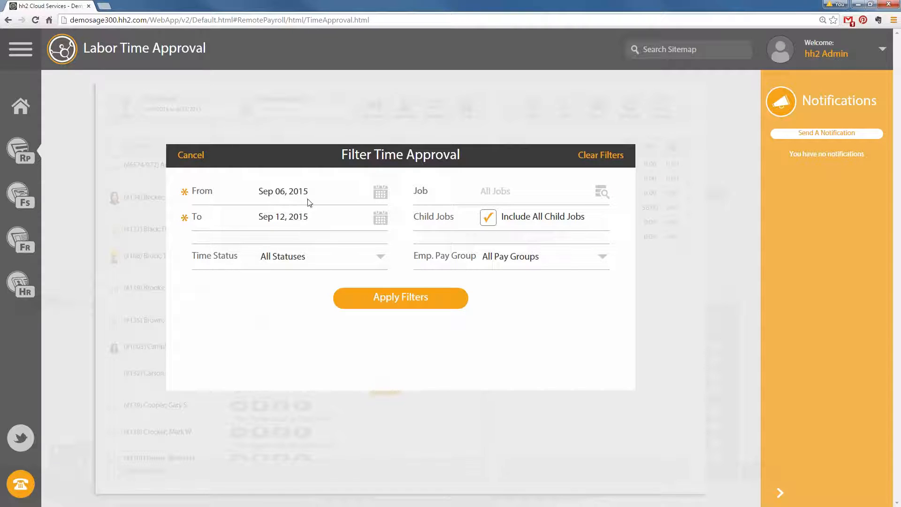
left_click(371, 261)
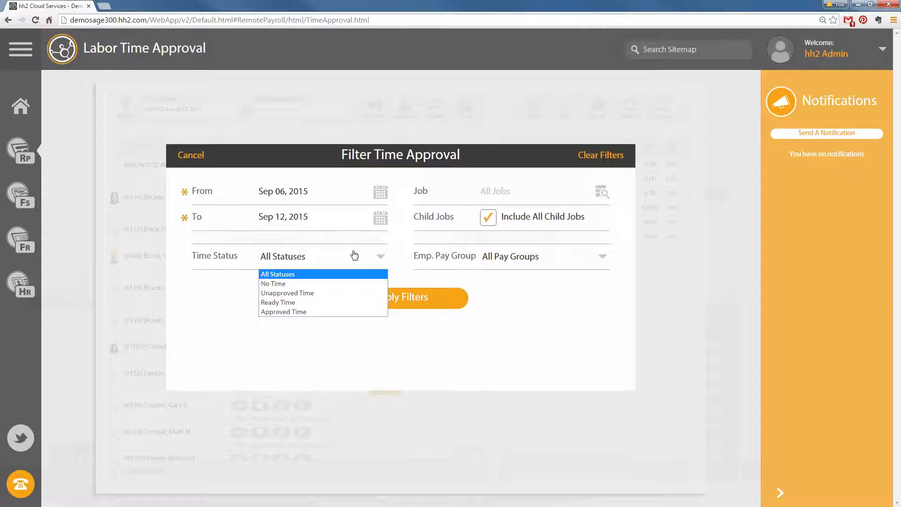
left_click(306, 277)
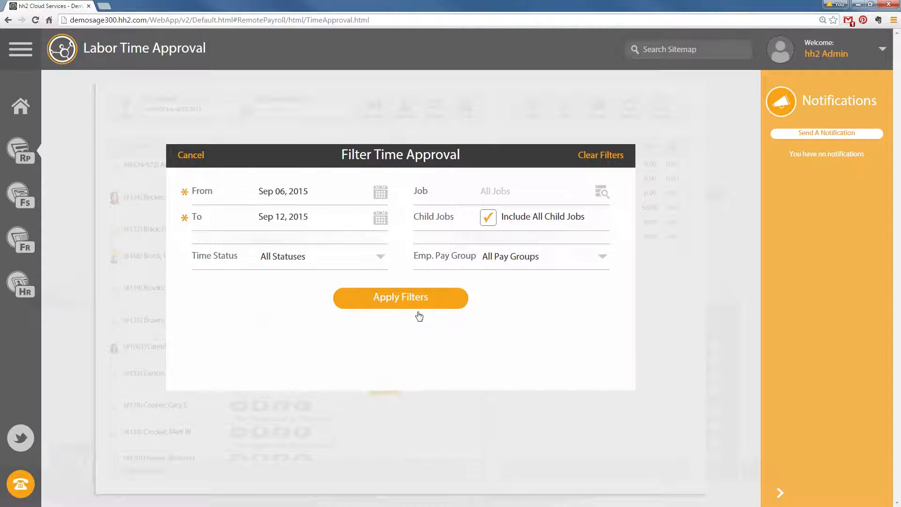
left_click(189, 156)
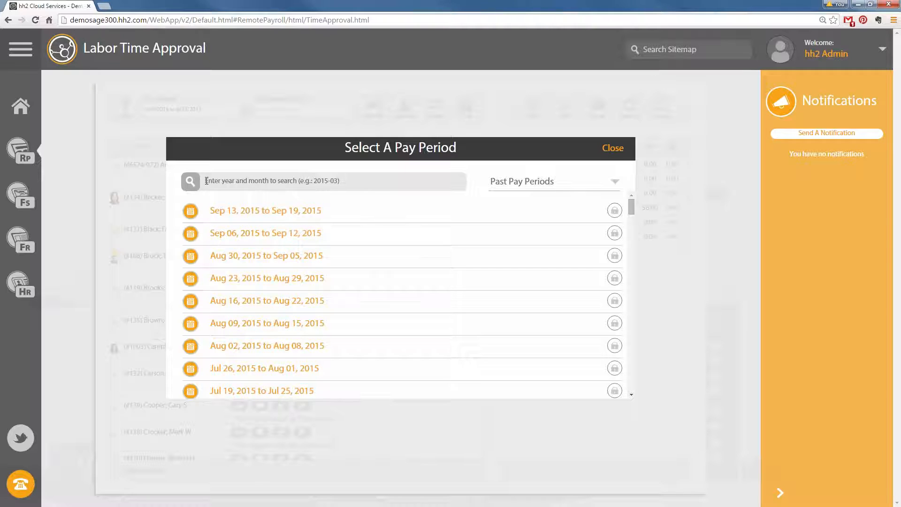
Switch the pay period chooser to Future Pay Periods and select Sep 13 – Sep 19, 2015
left_click(616, 185)
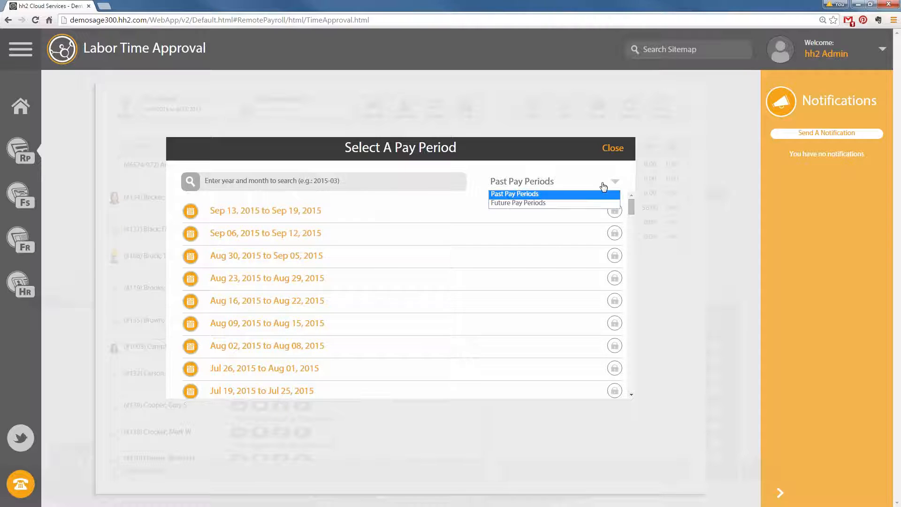
left_click(543, 203)
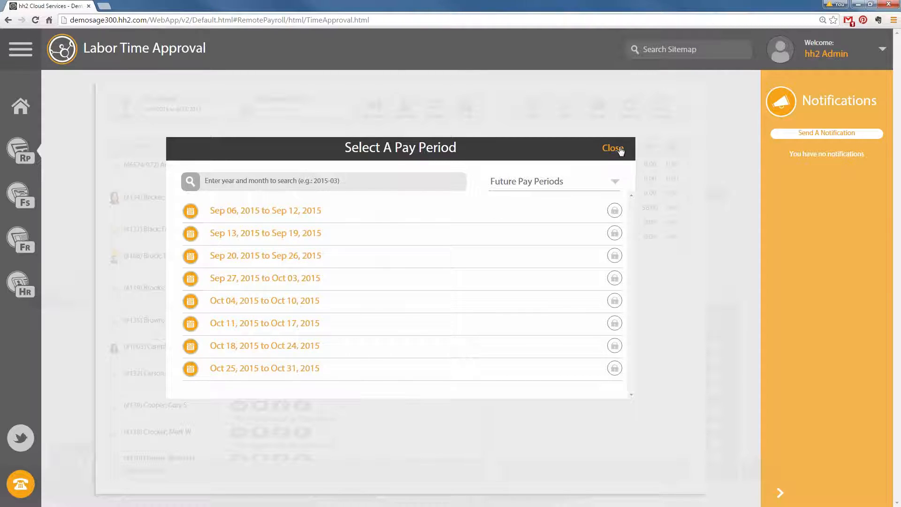
left_click(607, 151)
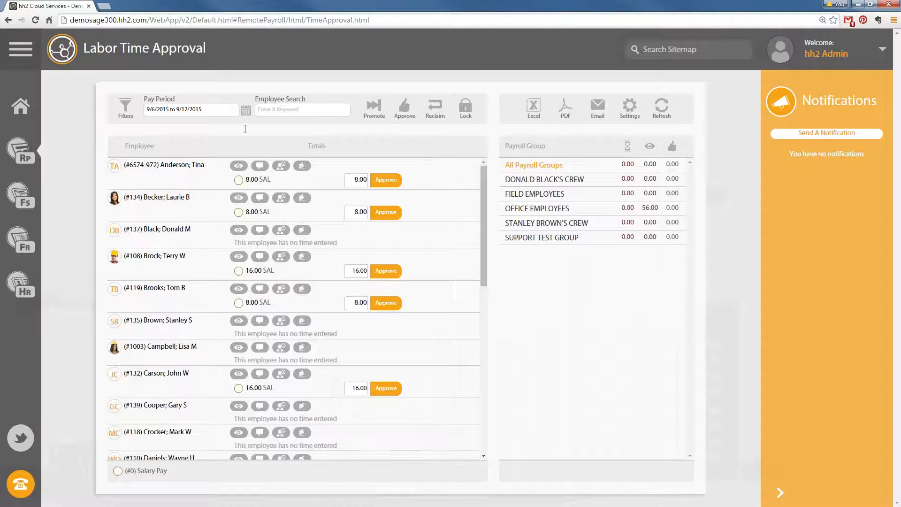
left_click(246, 110)
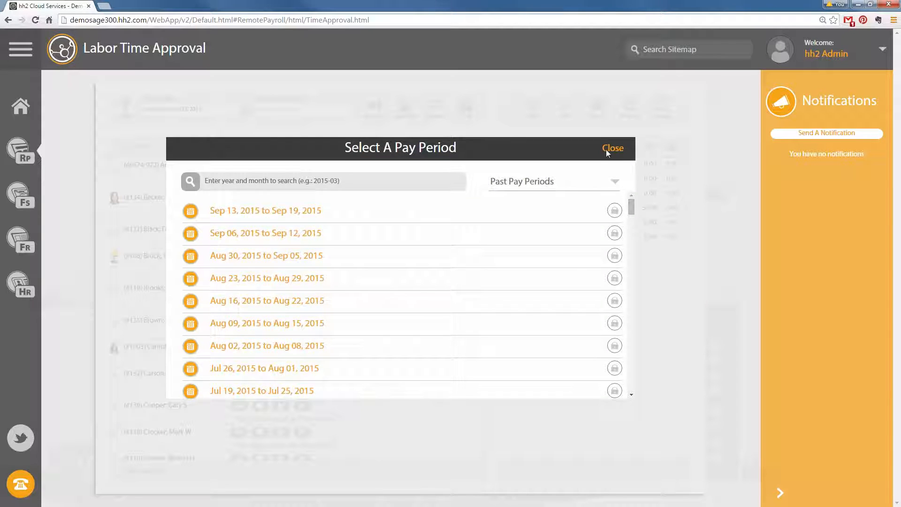
left_click(270, 215)
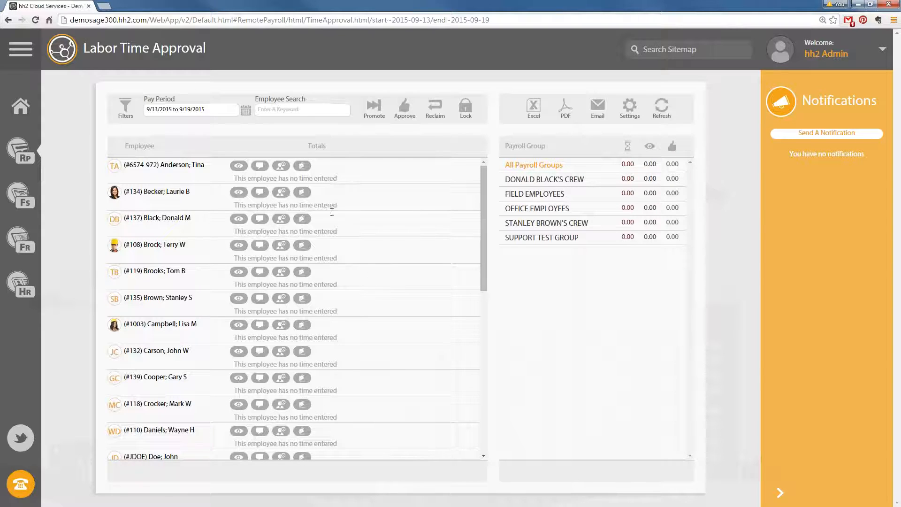
Add job #03-001 NW Food Warehouse with Final Cleaning, Toilet Part. Metal and Fire Ext. Portable codes to the second employee's sheet
left_click(156, 192)
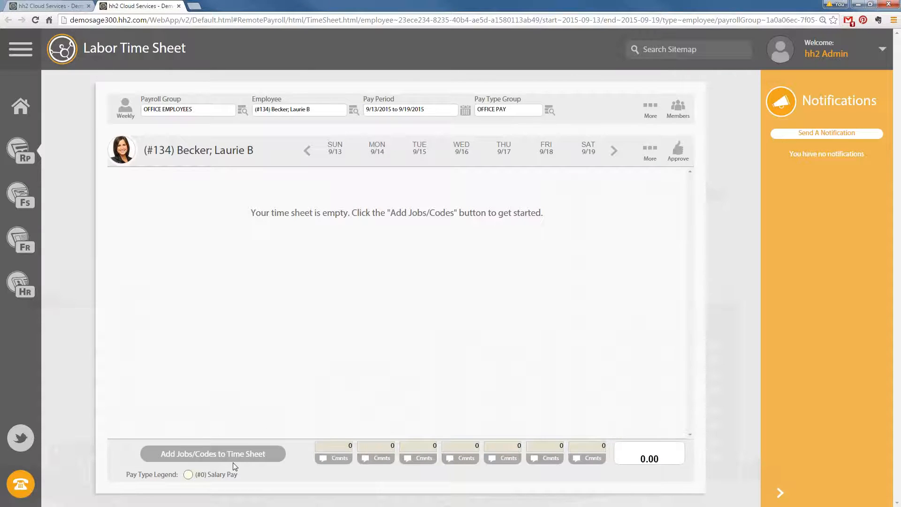
left_click(266, 451)
left_click(381, 183)
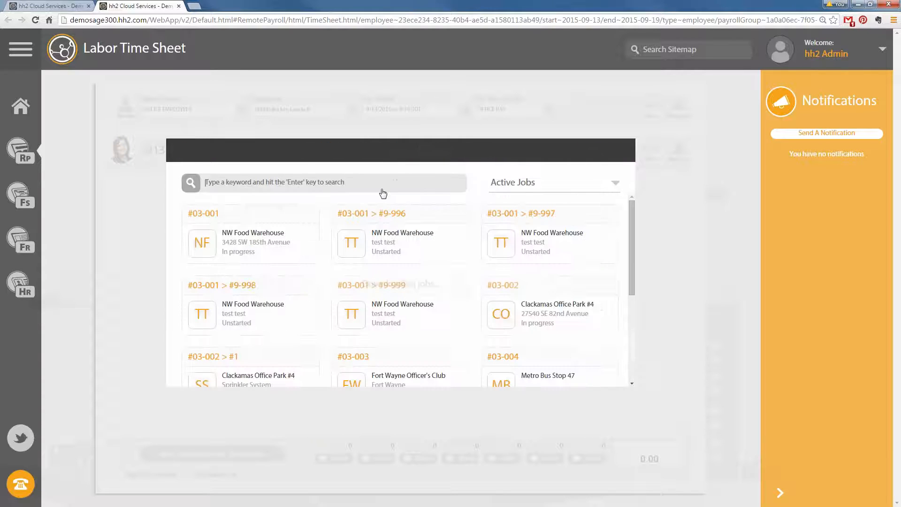
left_click(252, 252)
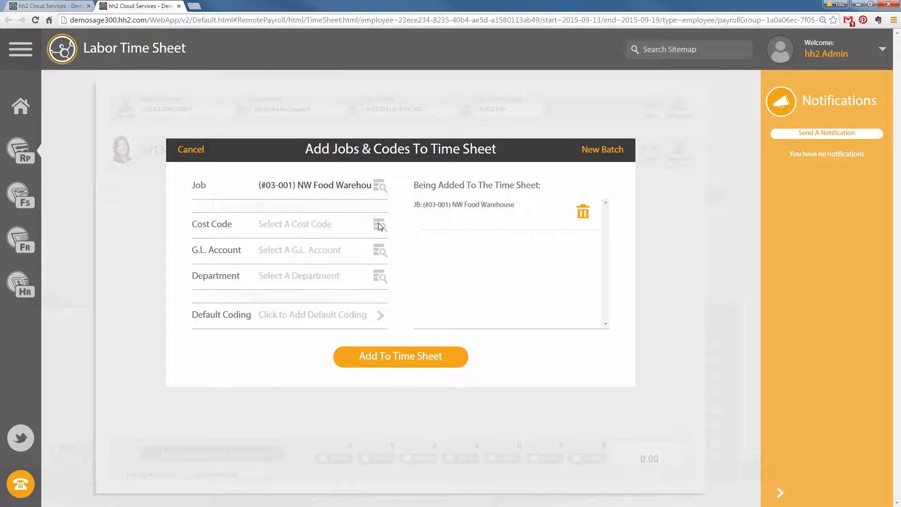
left_click(380, 226)
left_click(378, 258)
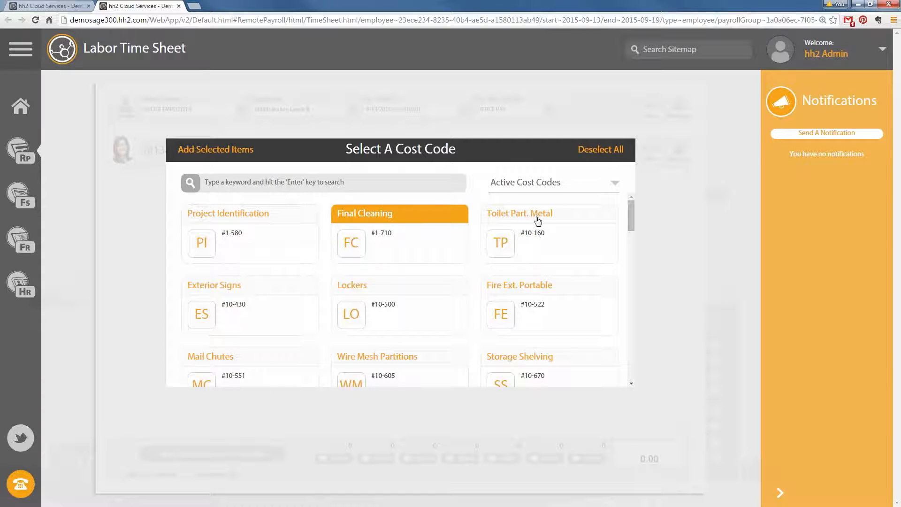
left_click(535, 237)
left_click(517, 307)
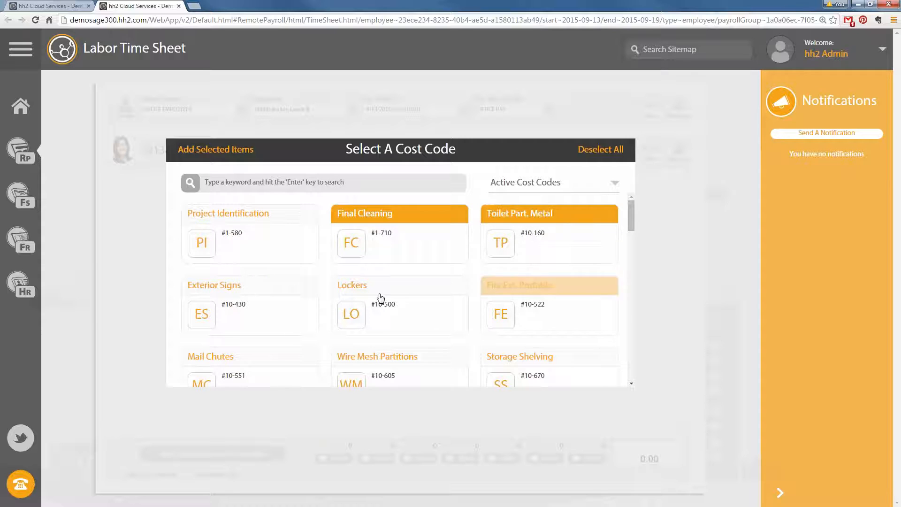
left_click(213, 157)
left_click(427, 349)
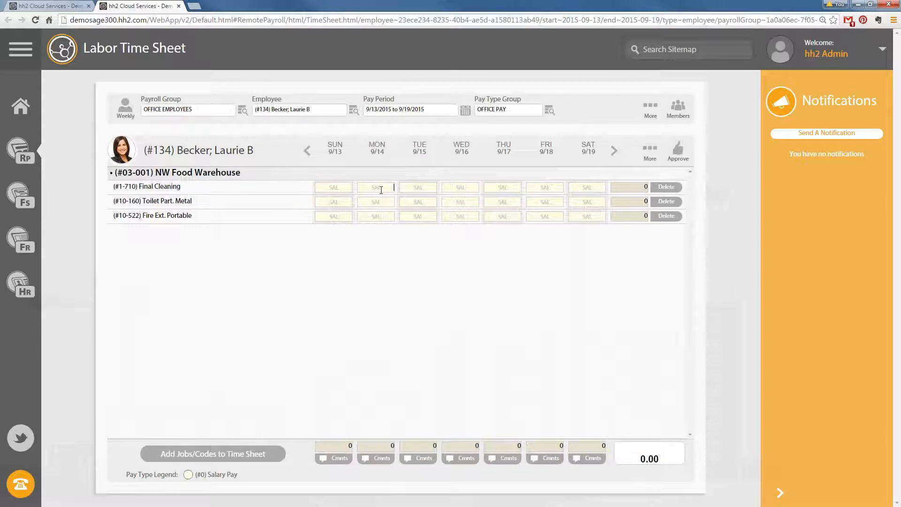
Enter 8 hours for each weekday Monday to Friday, 40 in total, then return to time approval
type("8")
left_click(417, 205)
type("8")
left_click(461, 191)
type("8")
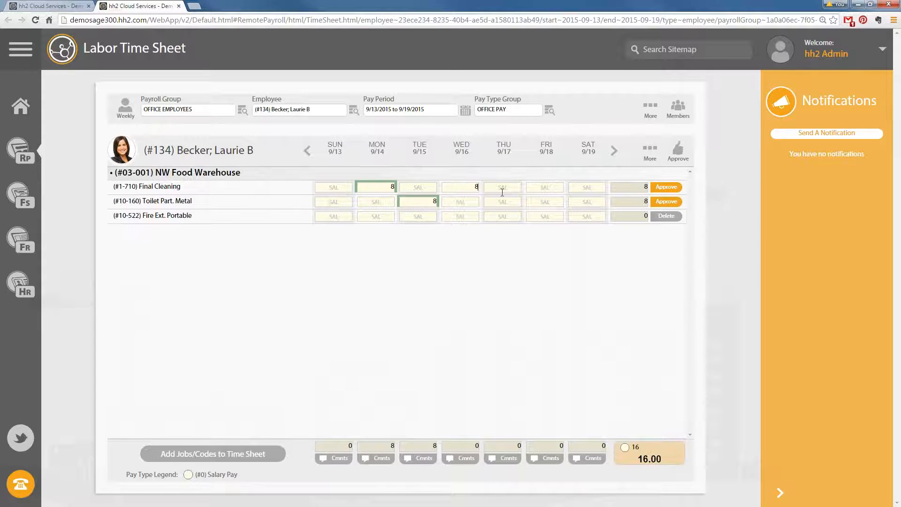
left_click(518, 190)
type("8")
left_click(559, 191)
type("8")
left_click(561, 324)
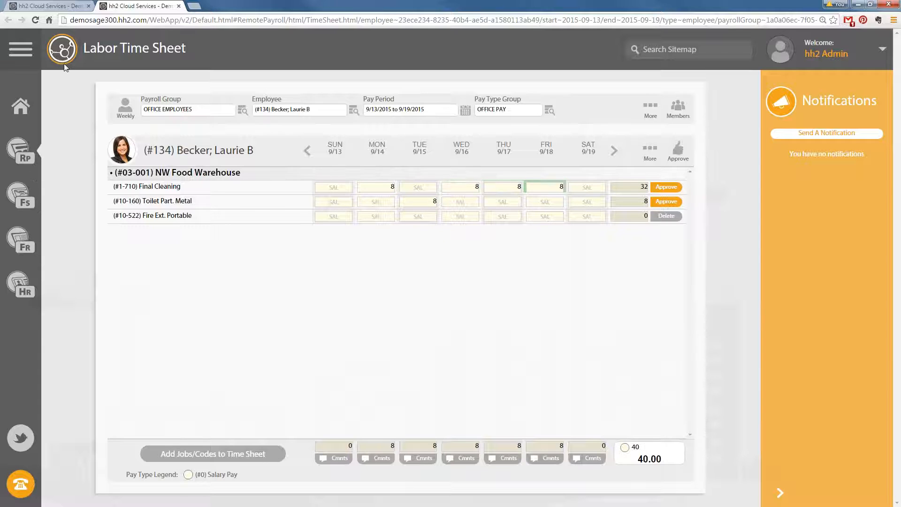
left_click(53, 6)
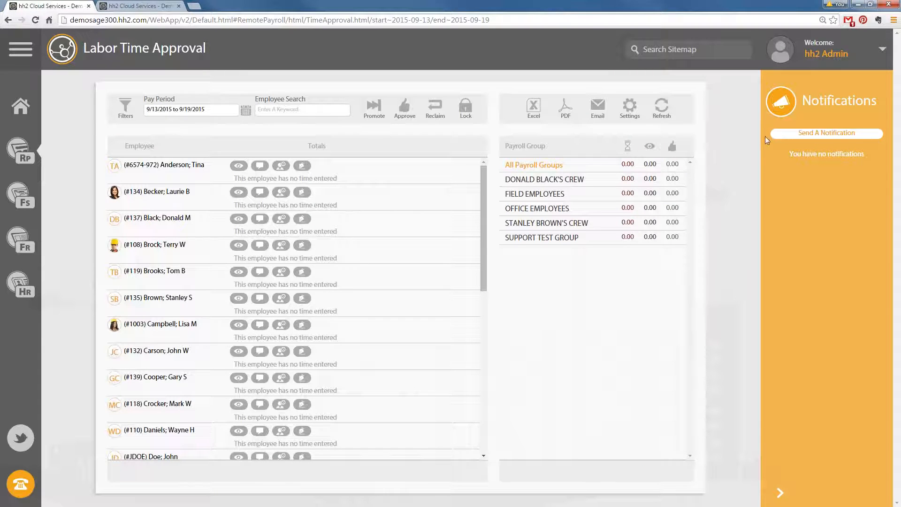
Refresh the approval list and view all the employee's 8.00 SAL entries for Sep 14–18
left_click(661, 110)
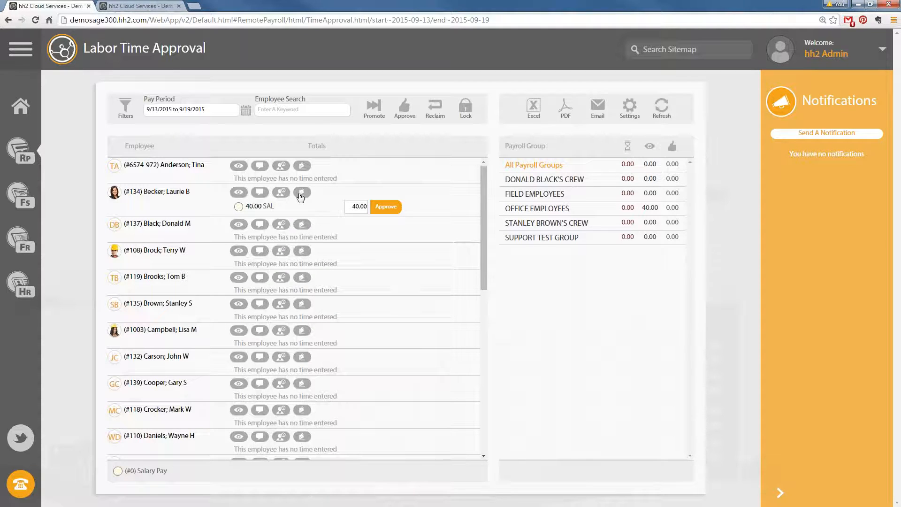
left_click(239, 192)
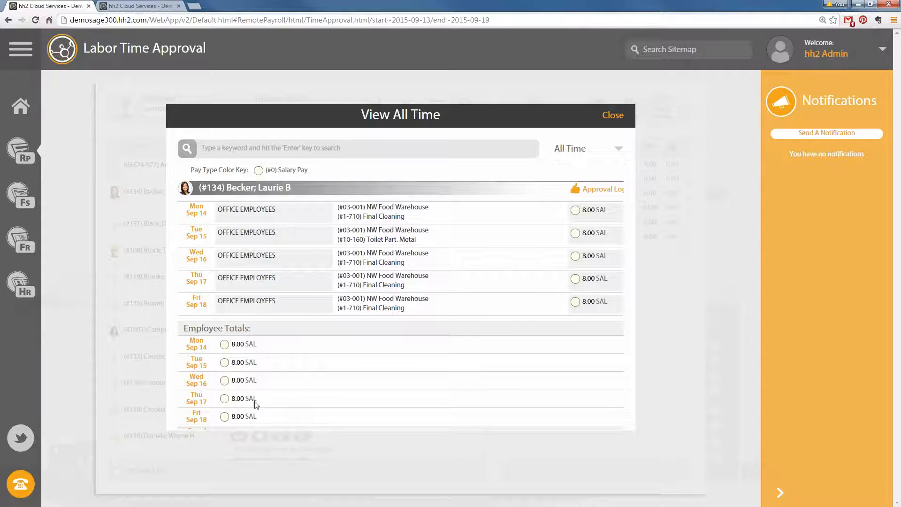
Review the employee's approval log, close the entries view, and approve the 40.00 SAL hours
left_click(598, 191)
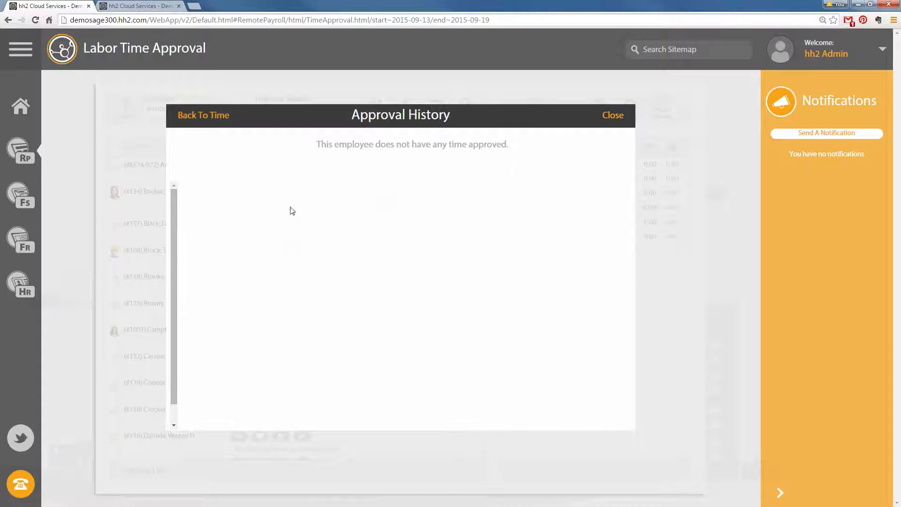
left_click(219, 116)
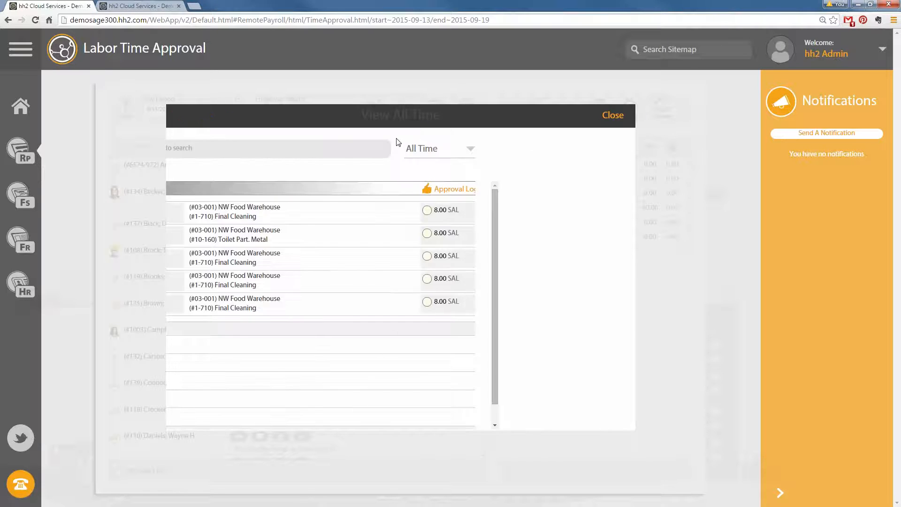
left_click(612, 115)
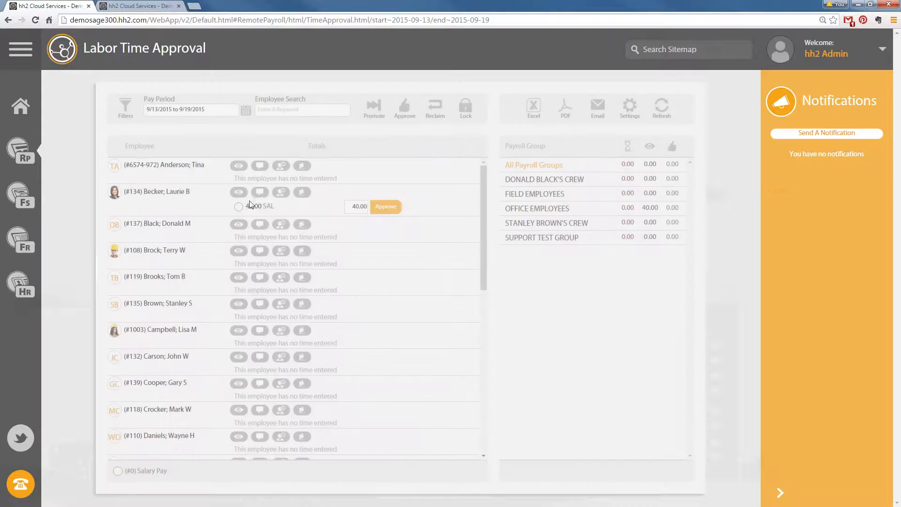
left_click(386, 207)
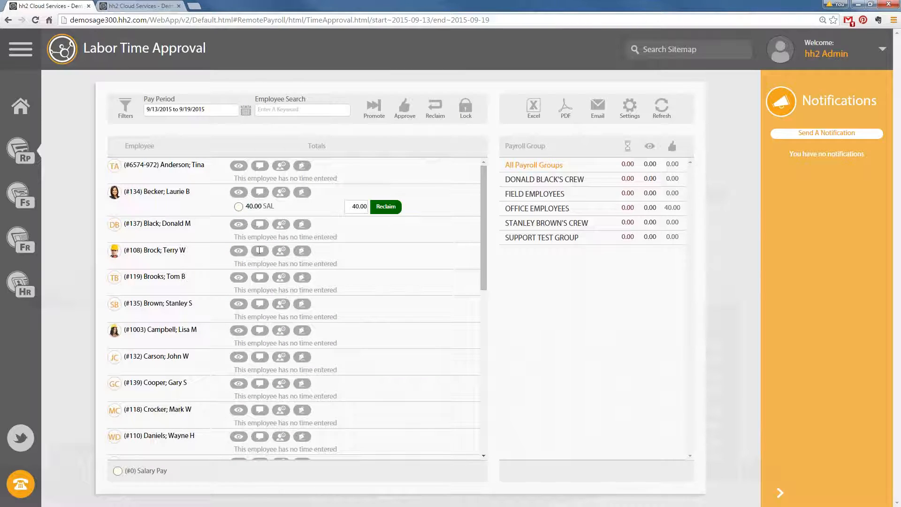
left_click(419, 186)
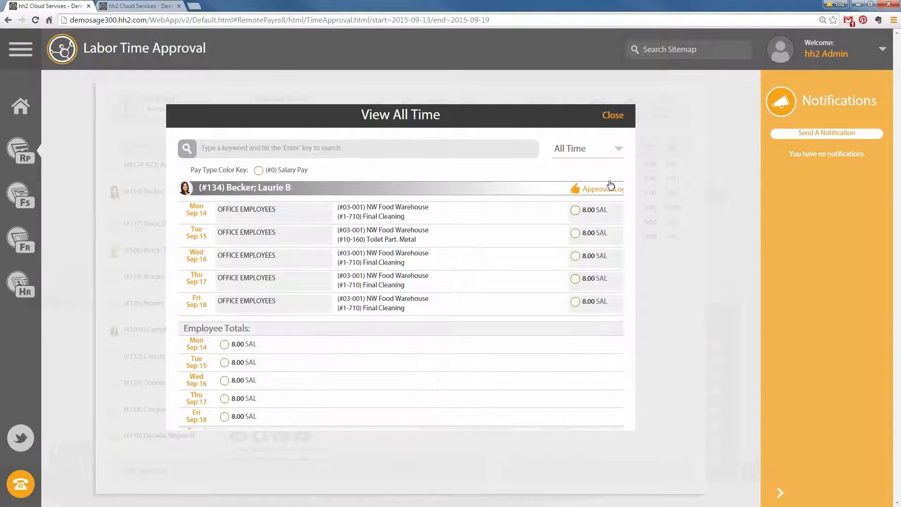
left_click(605, 187)
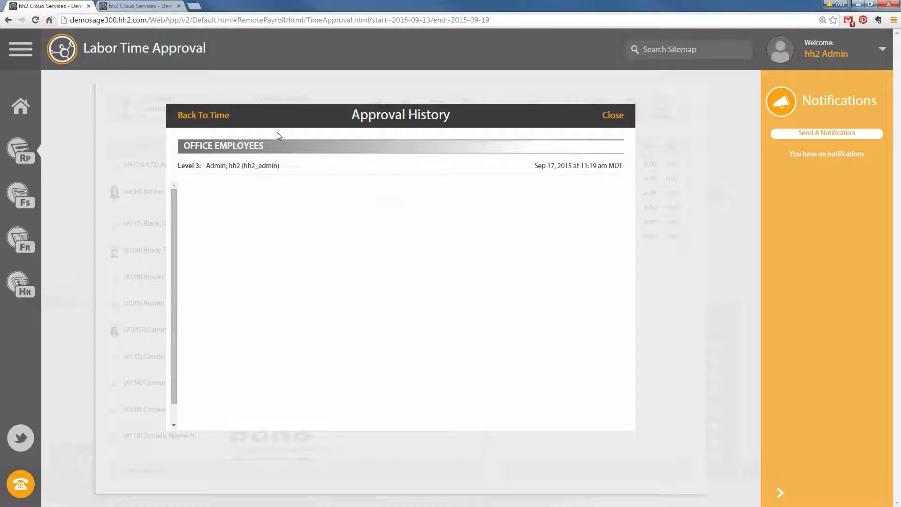
left_click(203, 116)
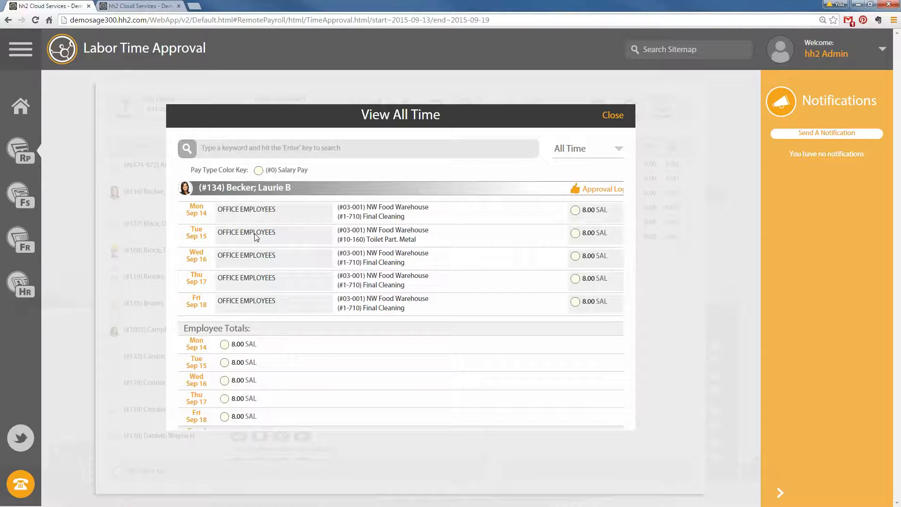
left_click(230, 235)
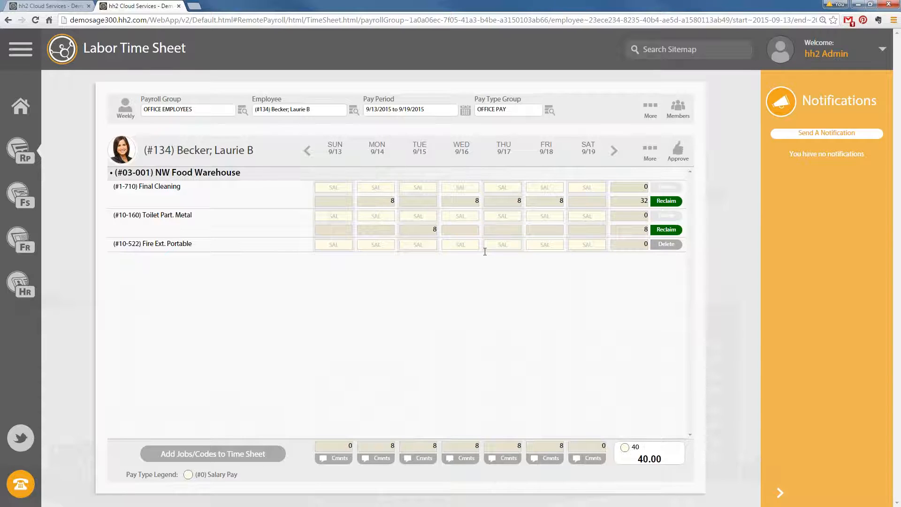
left_click(45, 6)
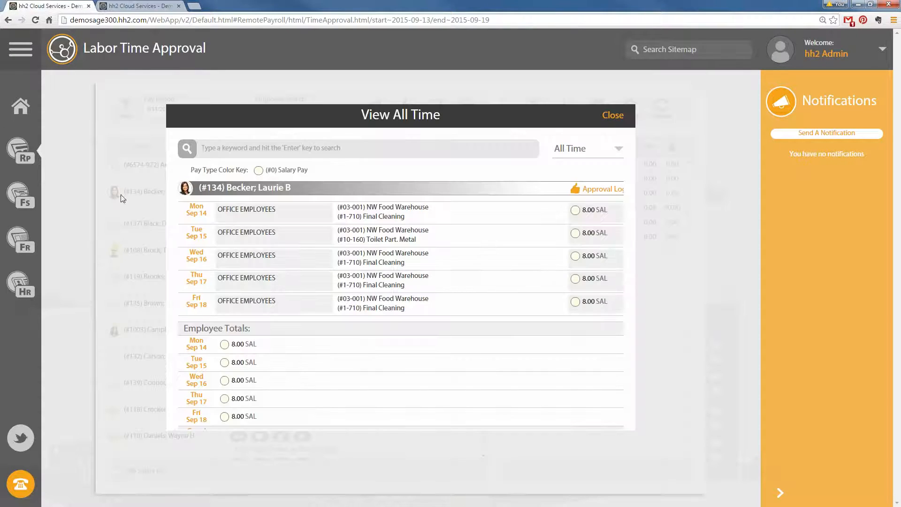
left_click(614, 115)
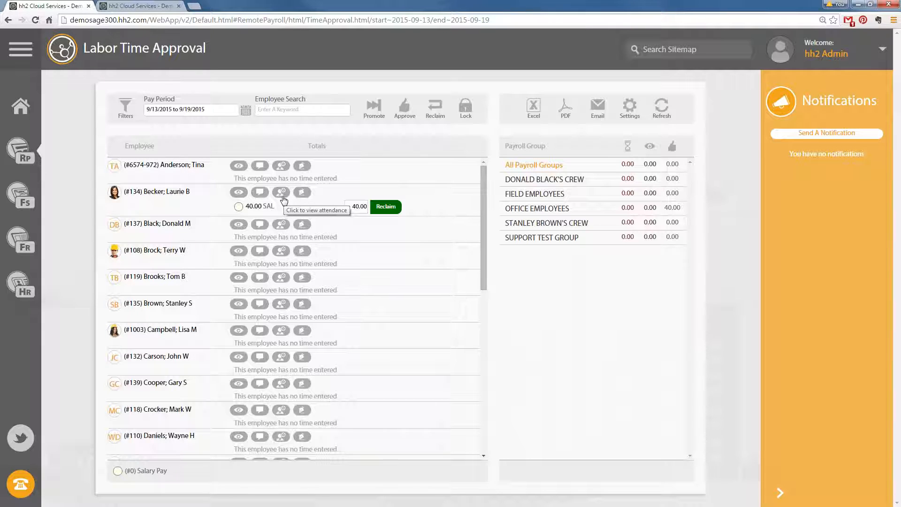
Review the employee's daily attendance and signature views, then close them
left_click(283, 199)
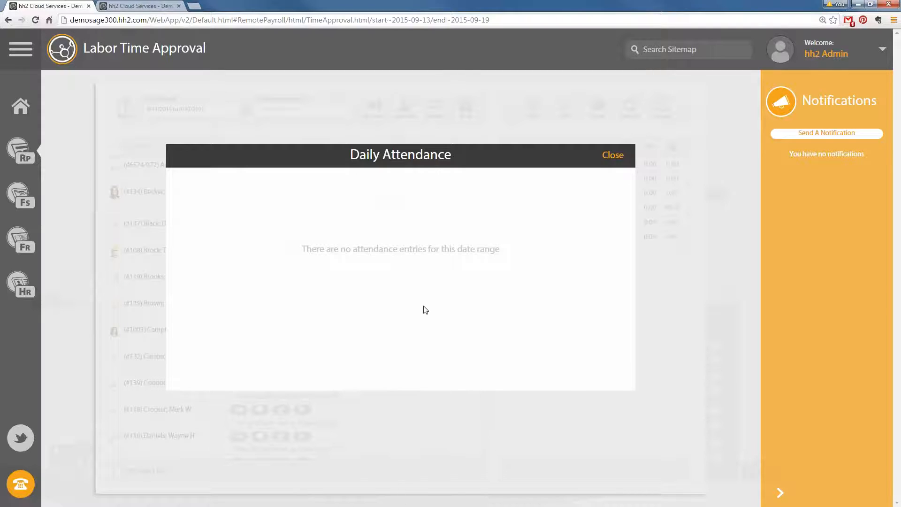
left_click(605, 157)
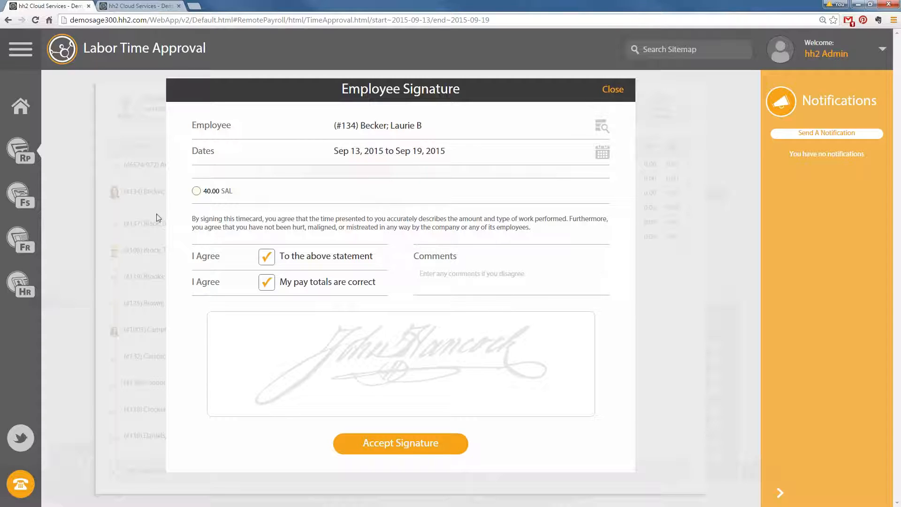
left_click(607, 90)
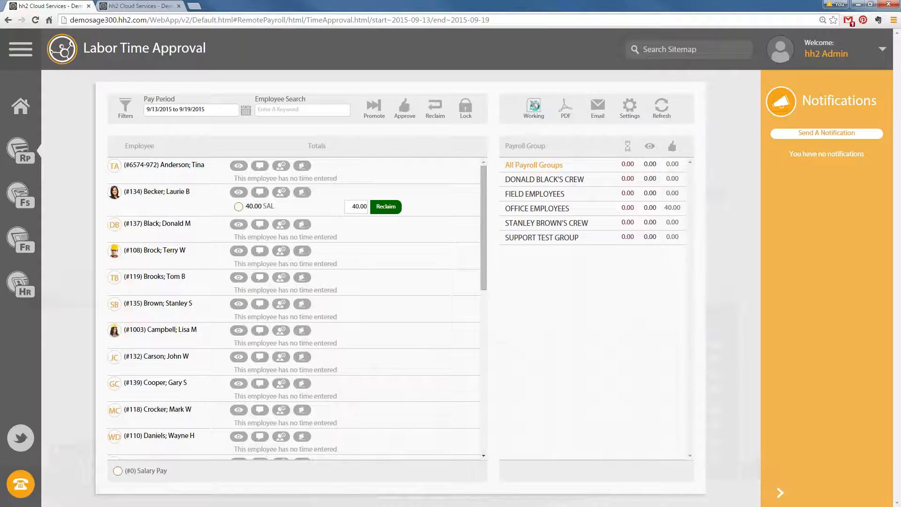
Export to Excel, save and open LaborDetails_2015-09-13_to_2015-09-19, review the five 8-hour rows, then close it
left_click(534, 107)
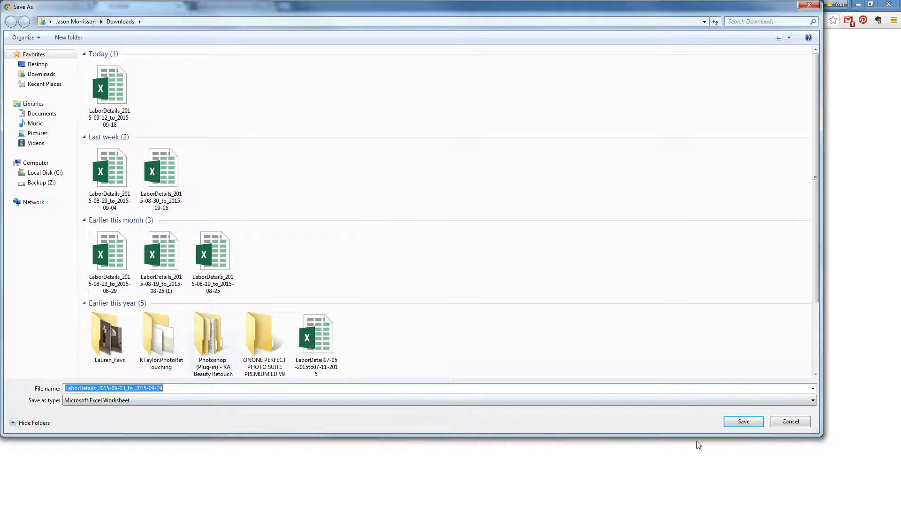
left_click(741, 423)
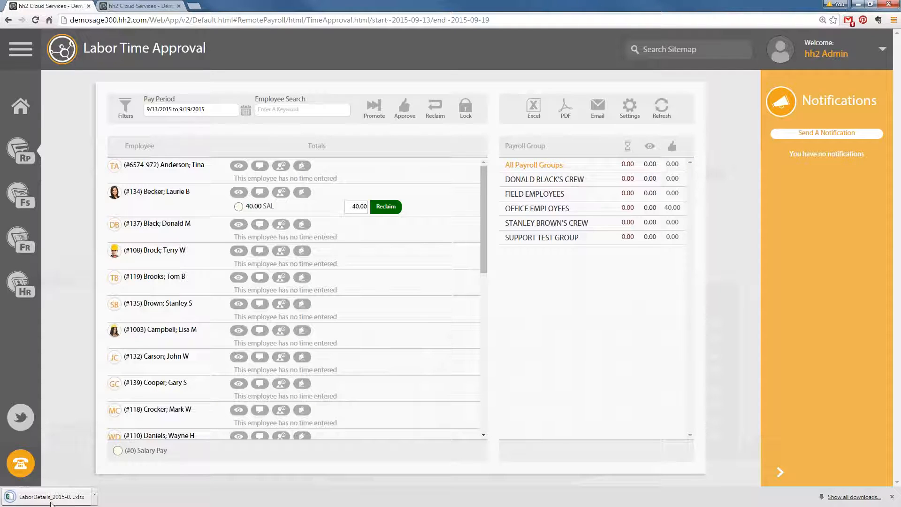
left_click(47, 498)
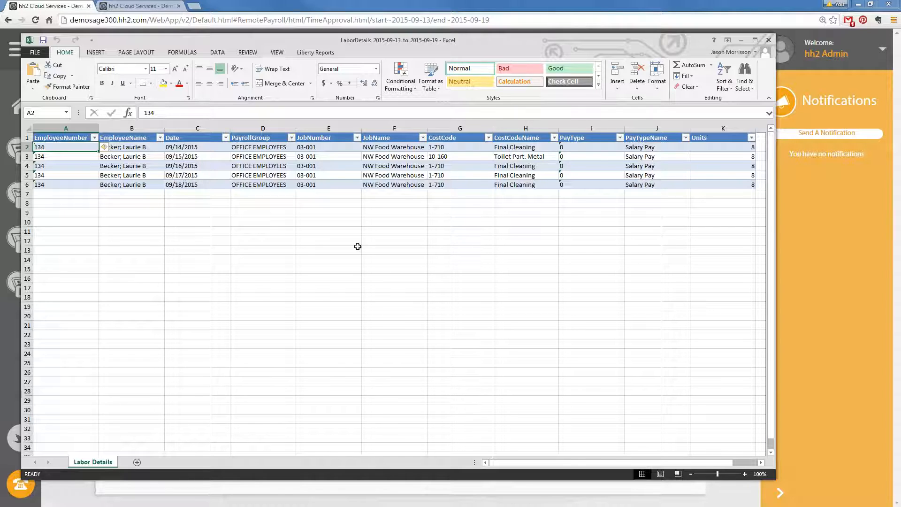
left_click_drag(409, 41, 388, 46)
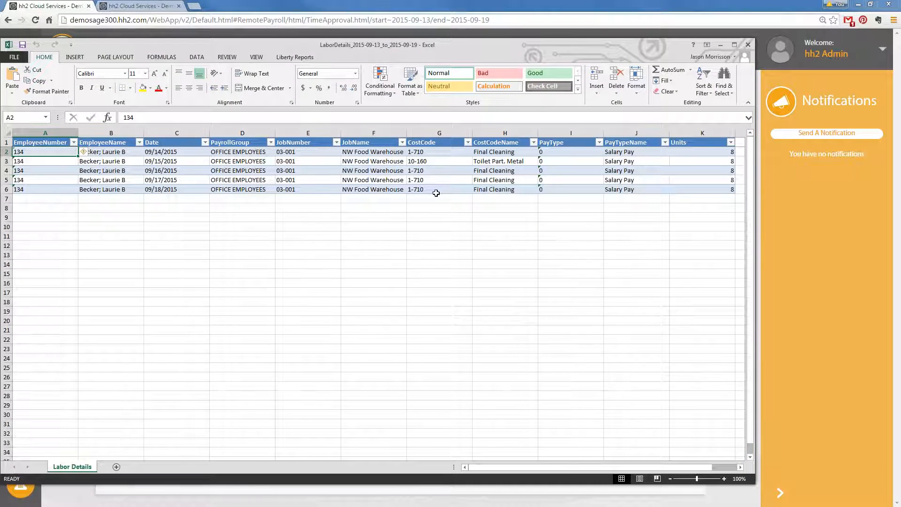
left_click(749, 45)
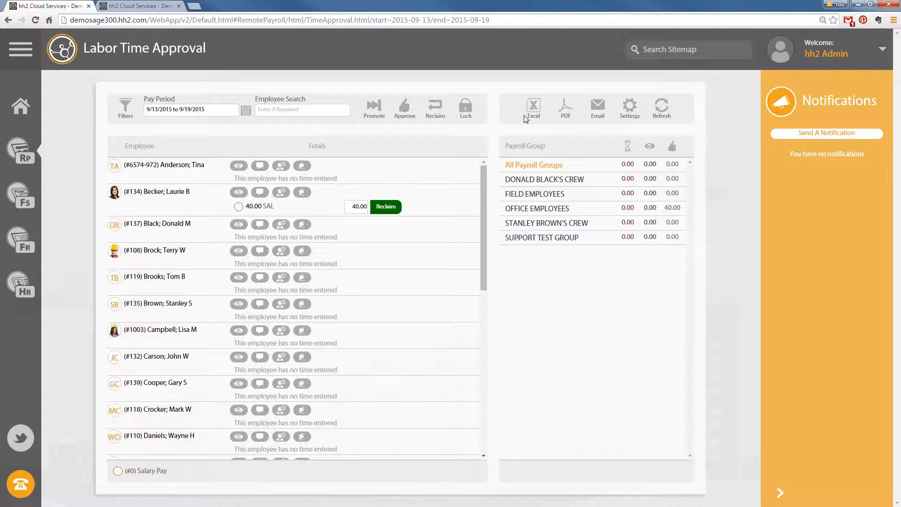
In User Settings, keep Previous Pay Period as default dates and set Pay Period length to 14 Days
left_click(18, 157)
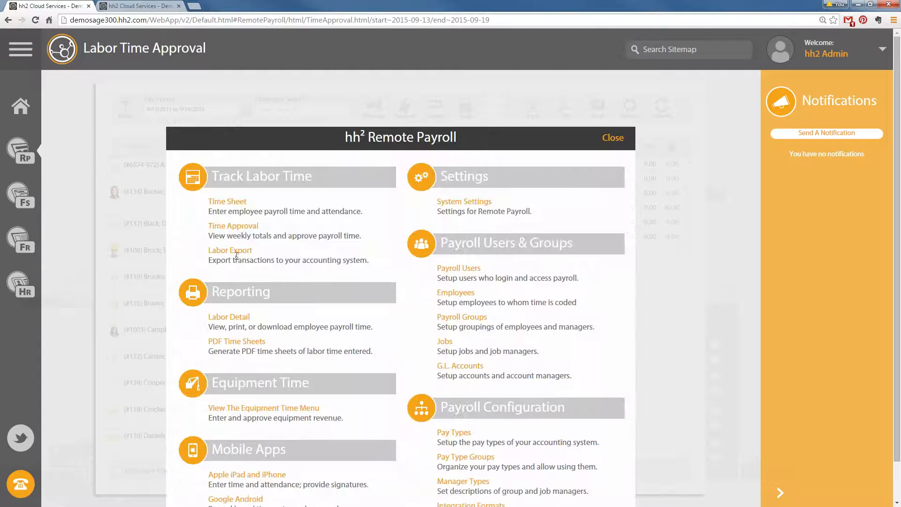
left_click(615, 138)
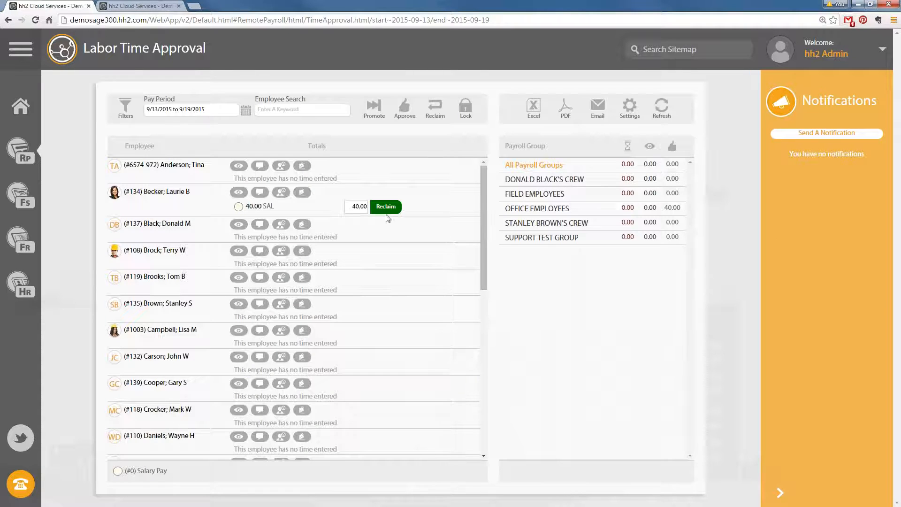
left_click(630, 107)
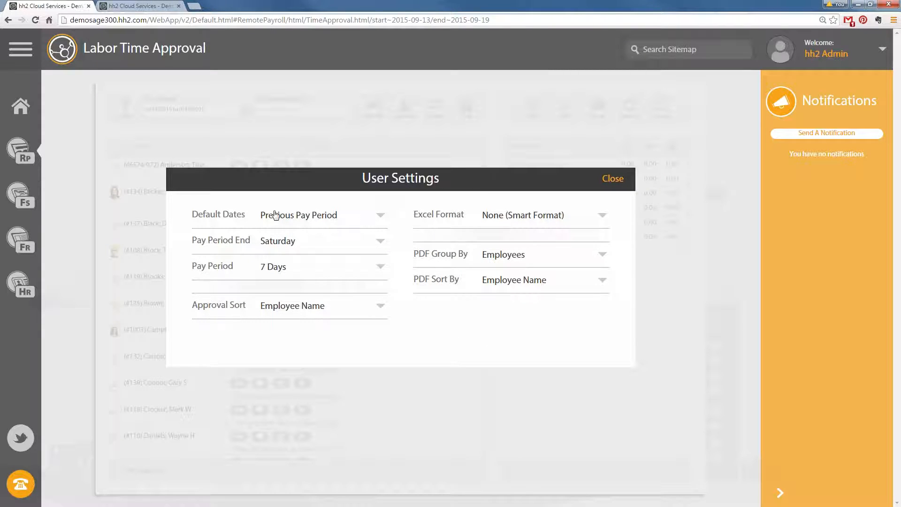
left_click(376, 217)
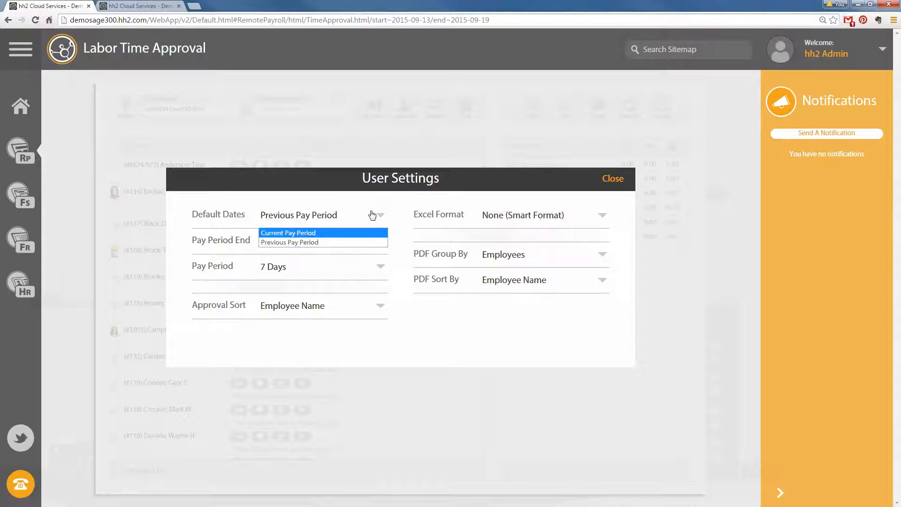
left_click(378, 207)
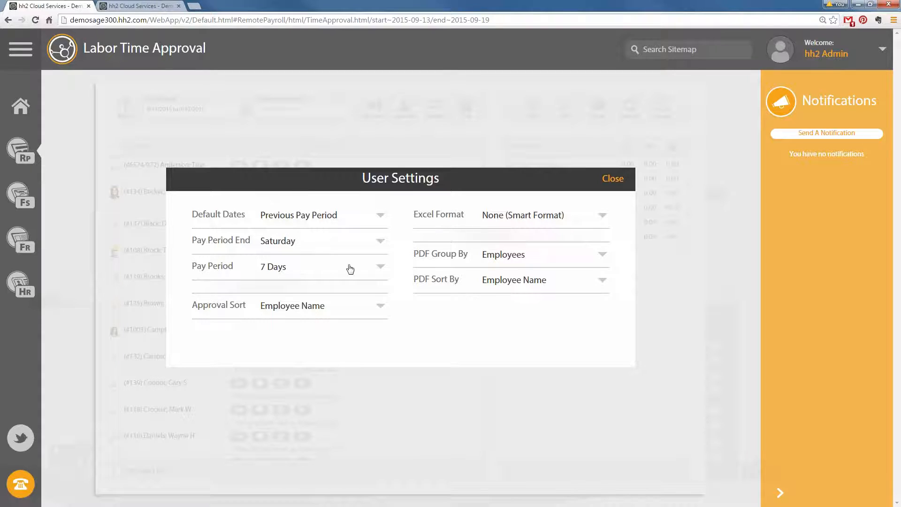
left_click(383, 267)
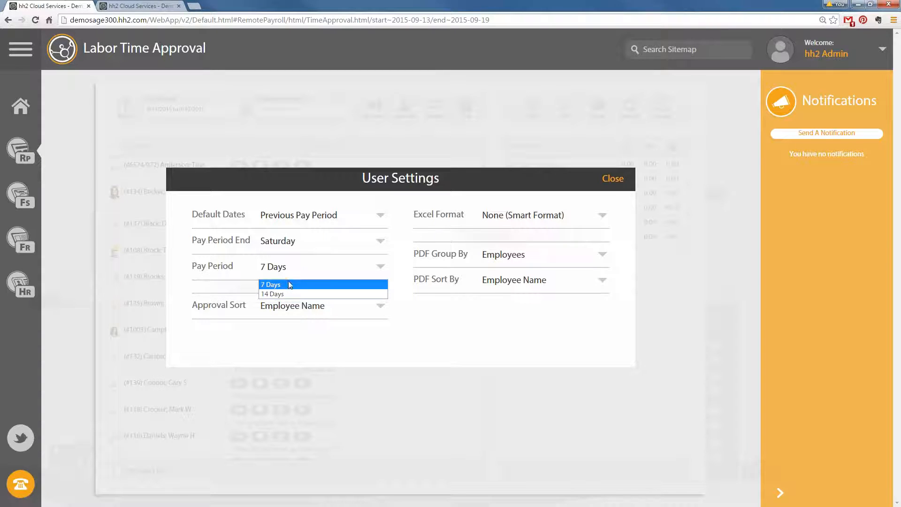
left_click(273, 294)
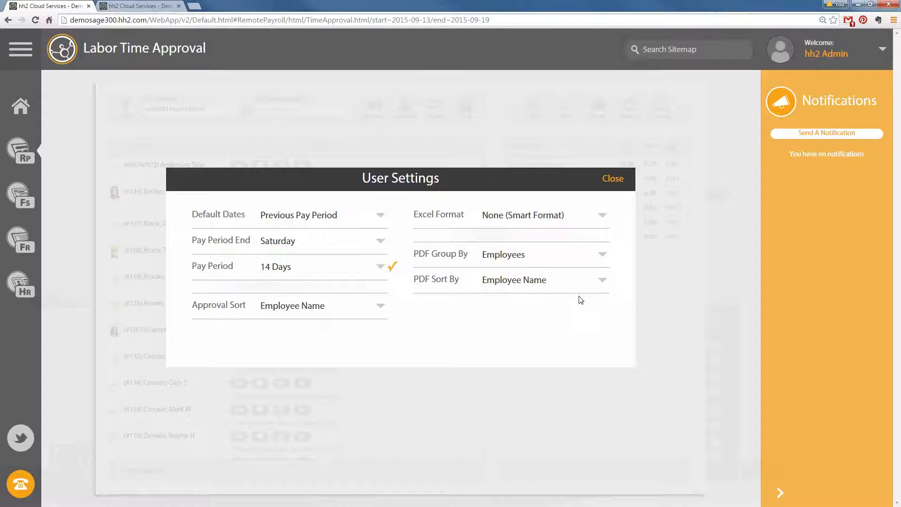
left_click(613, 179)
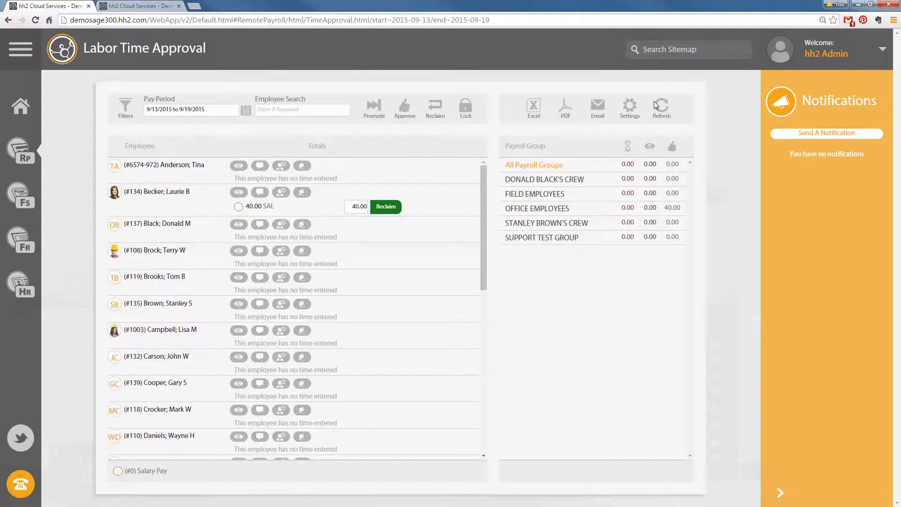
Reload the approval page and view the pay period list without choosing one
left_click(36, 20)
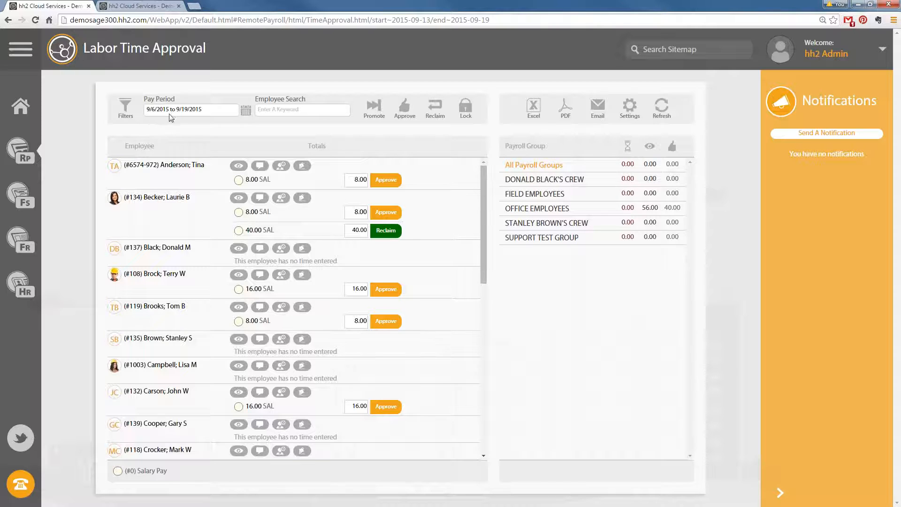
left_click(246, 110)
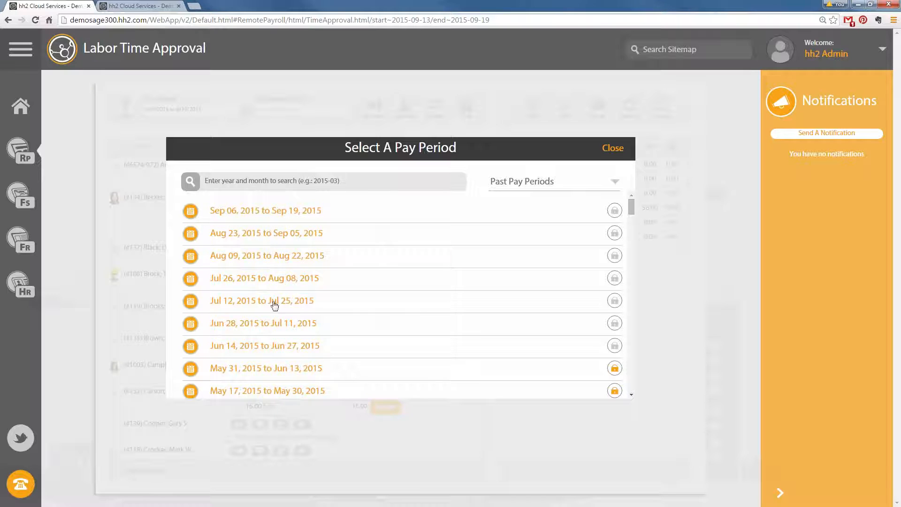
left_click(620, 148)
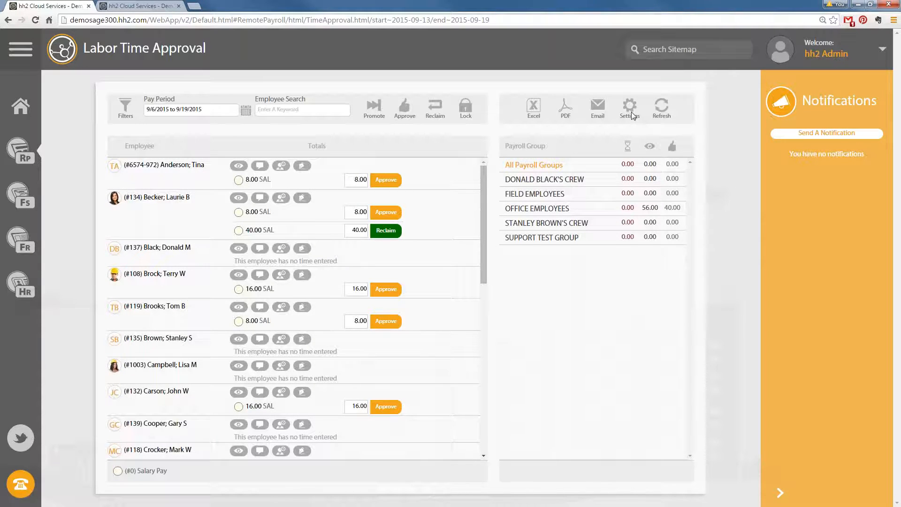
Set the Pay Period length back to 7 Days in User Settings and reload the page
left_click(630, 107)
left_click(380, 266)
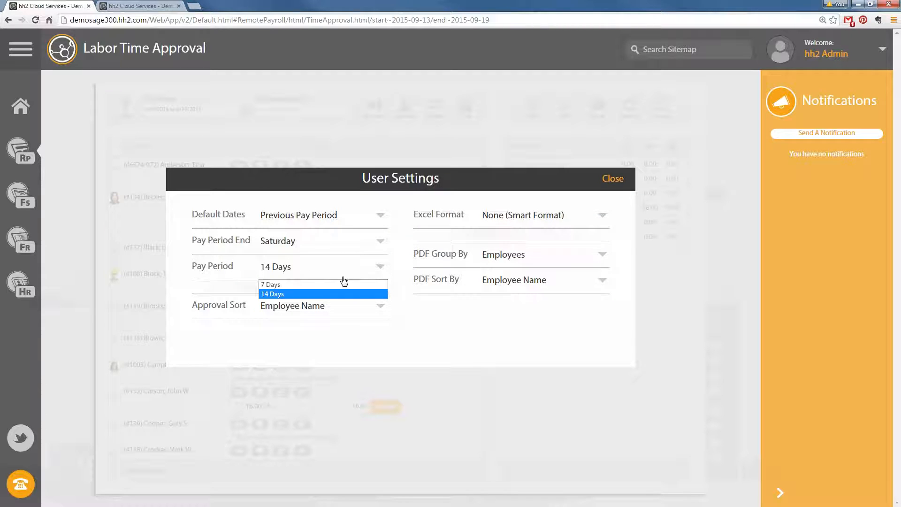
left_click(344, 283)
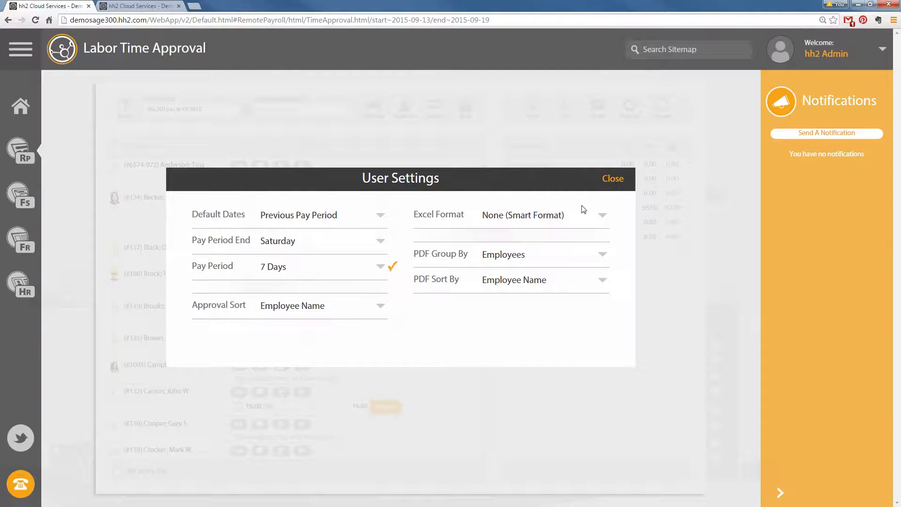
left_click(613, 179)
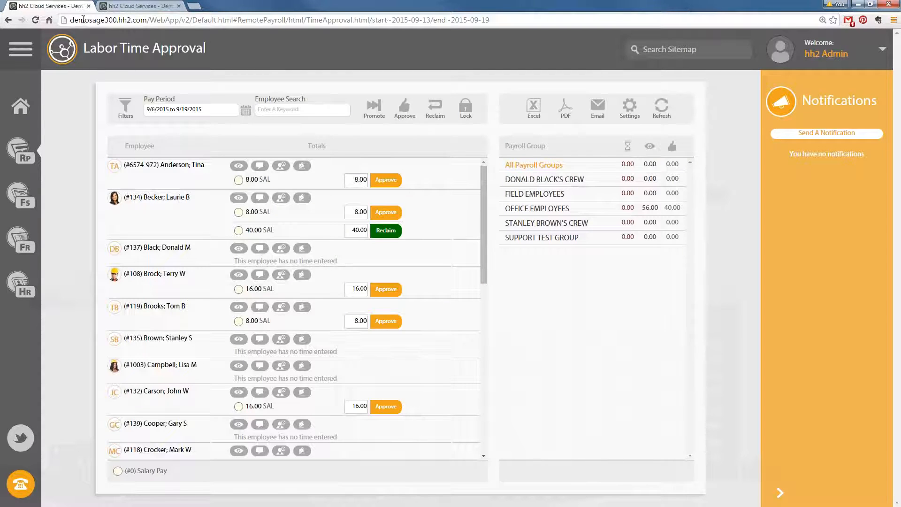
left_click(35, 20)
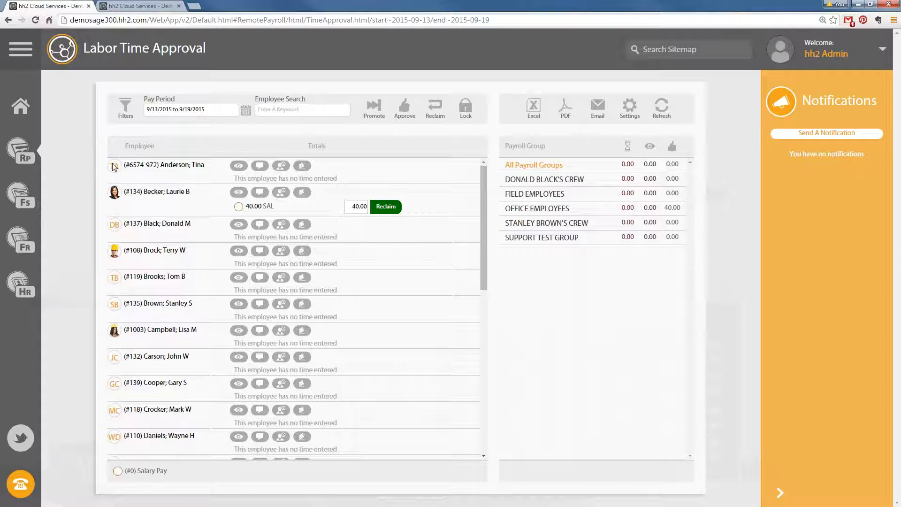
Review the Sep 6–12, 2015 labor export without changing filters, then return to Time Approval for 9/6–9/12/2015
left_click(21, 149)
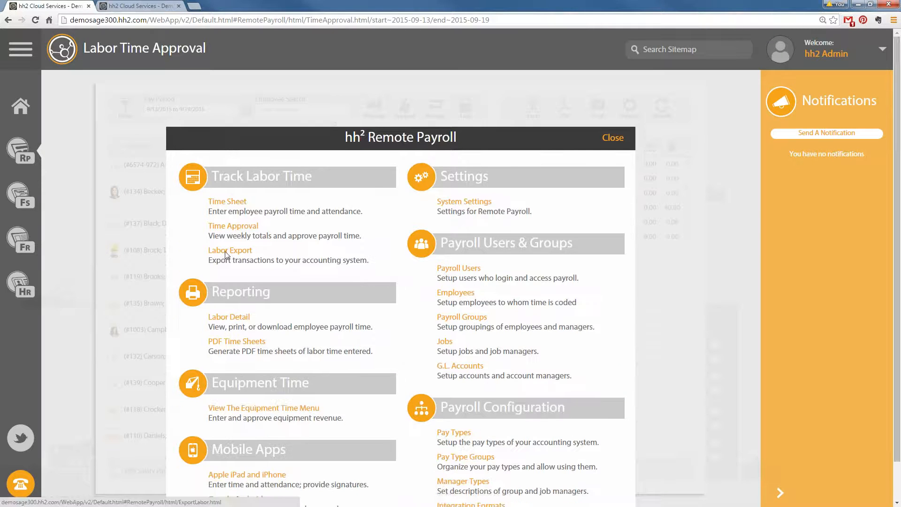
left_click(226, 263)
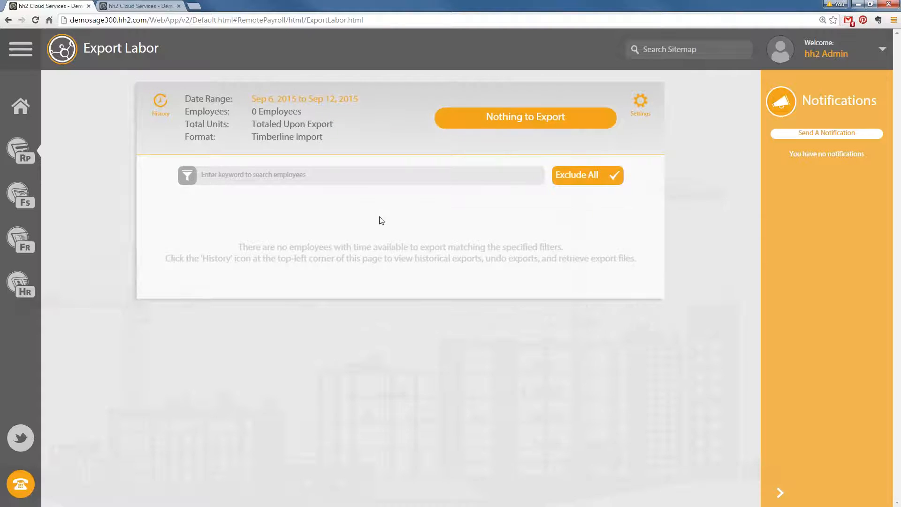
left_click(323, 106)
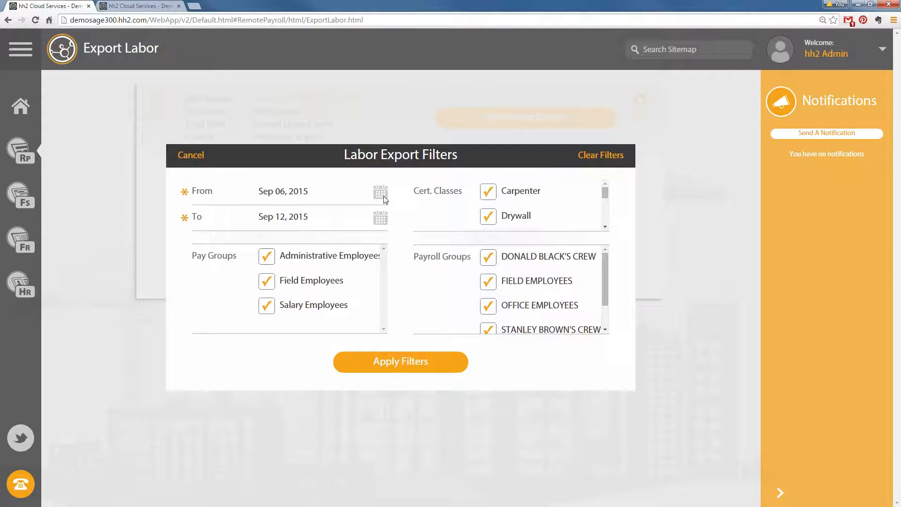
left_click(192, 156)
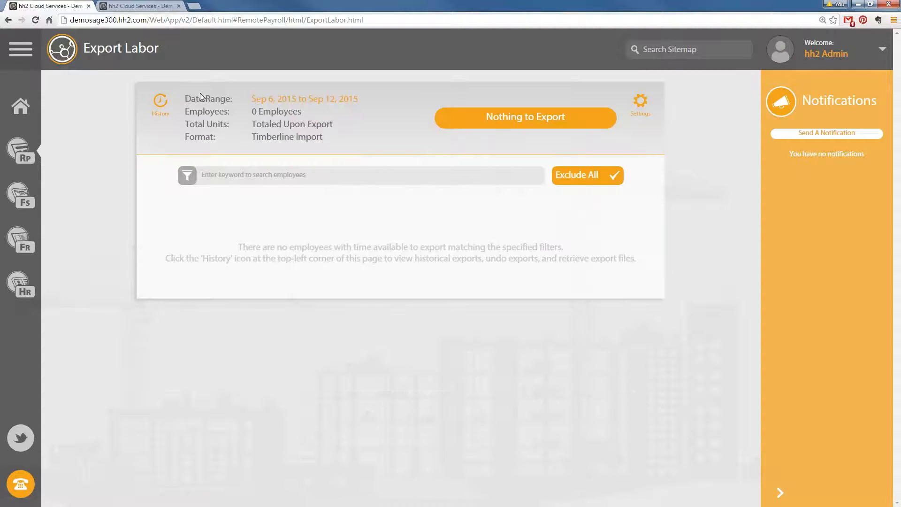
left_click(21, 150)
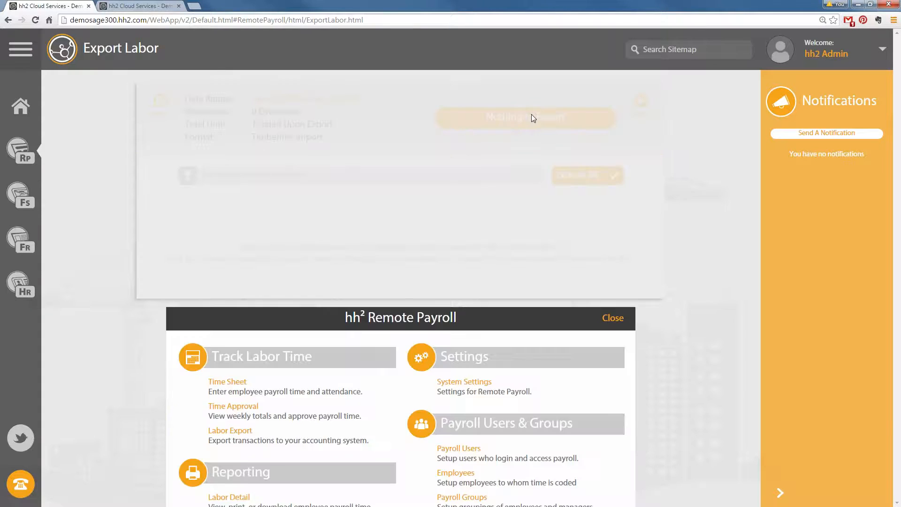
left_click(231, 228)
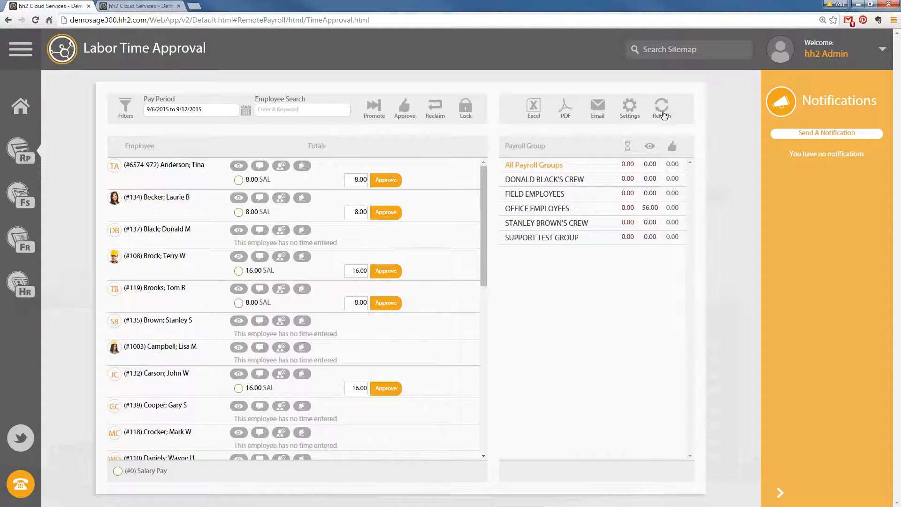
Set the pay period length to 14 Days so time approval spans 8/23–9/5/2015
left_click(629, 107)
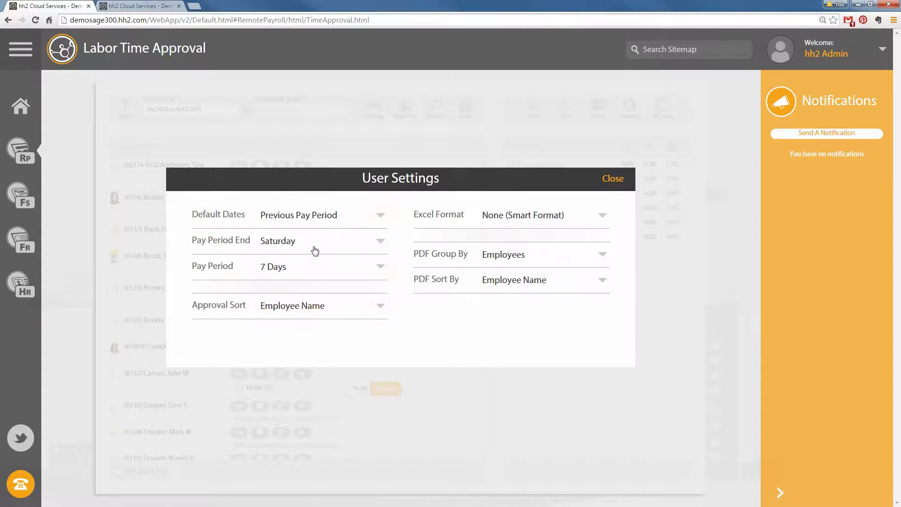
left_click(319, 266)
left_click(312, 294)
left_click(612, 179)
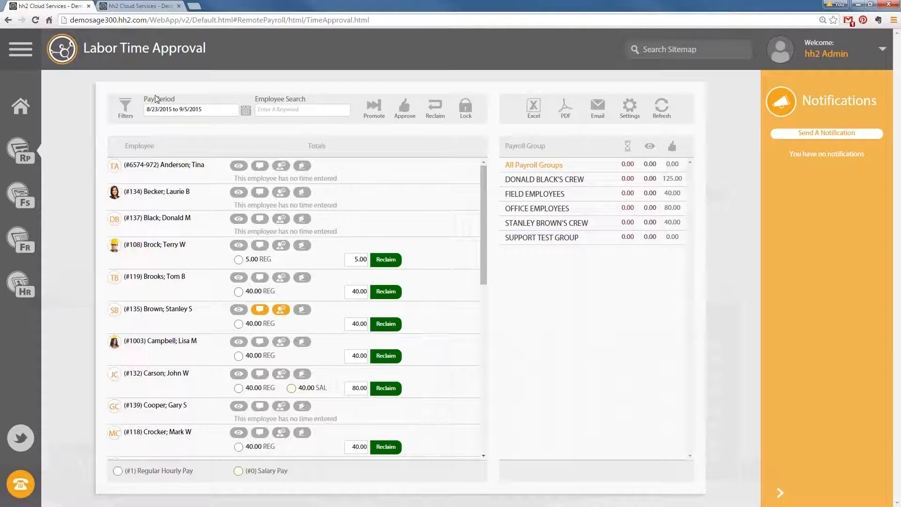
left_click(25, 156)
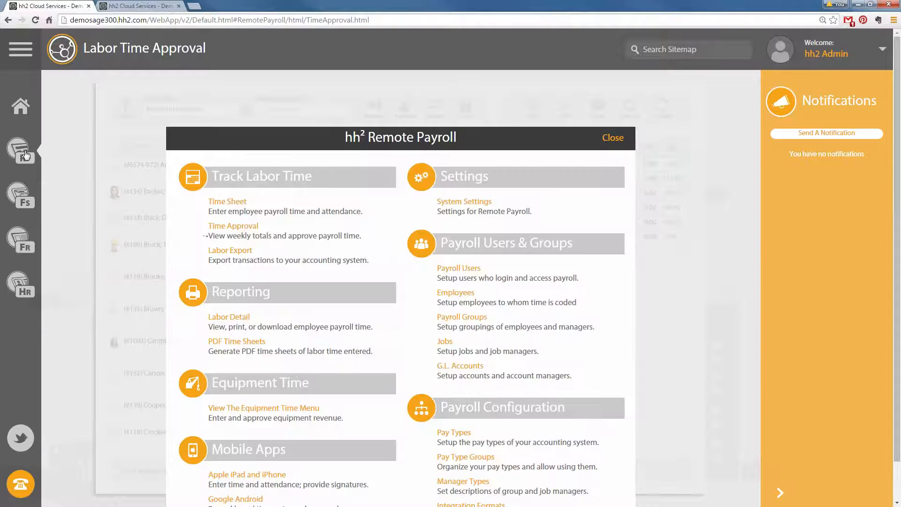
Apply the Aug 23–Sep 5, 2015 labor export filter, which finds nothing to export, and return Home
left_click(232, 258)
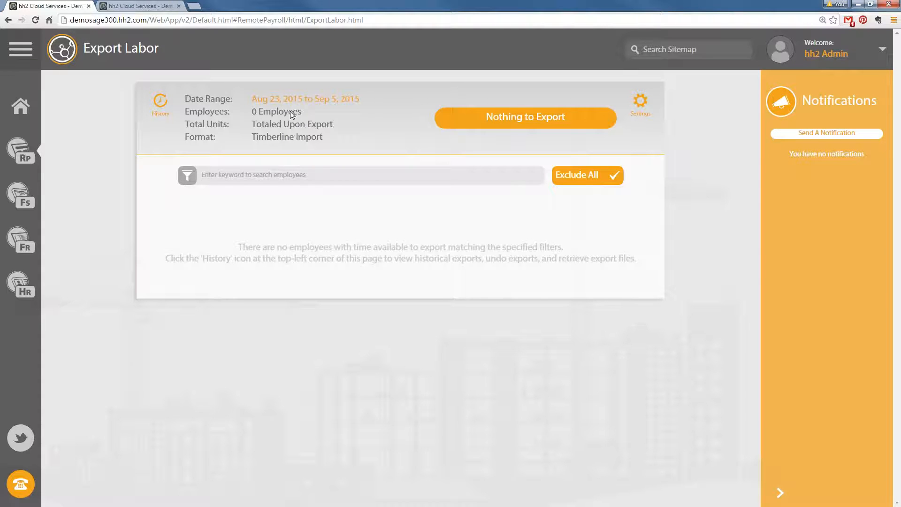
left_click(316, 97)
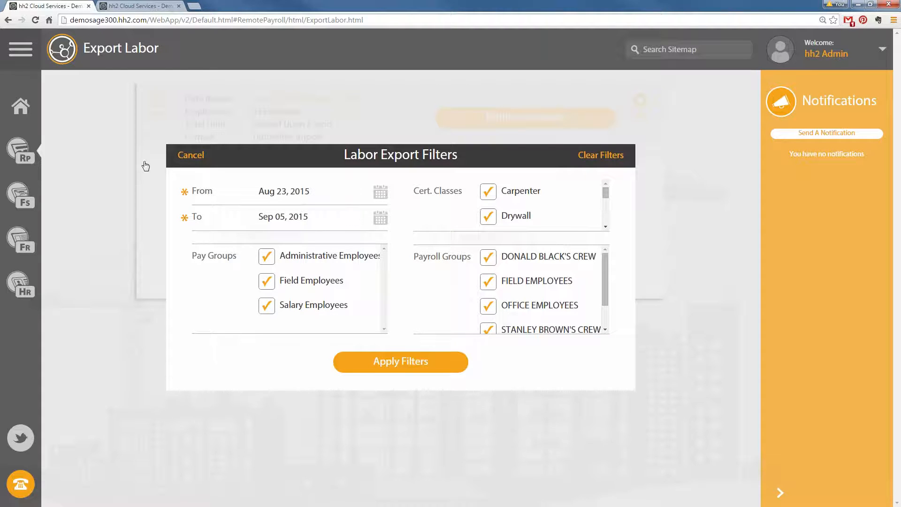
left_click(420, 360)
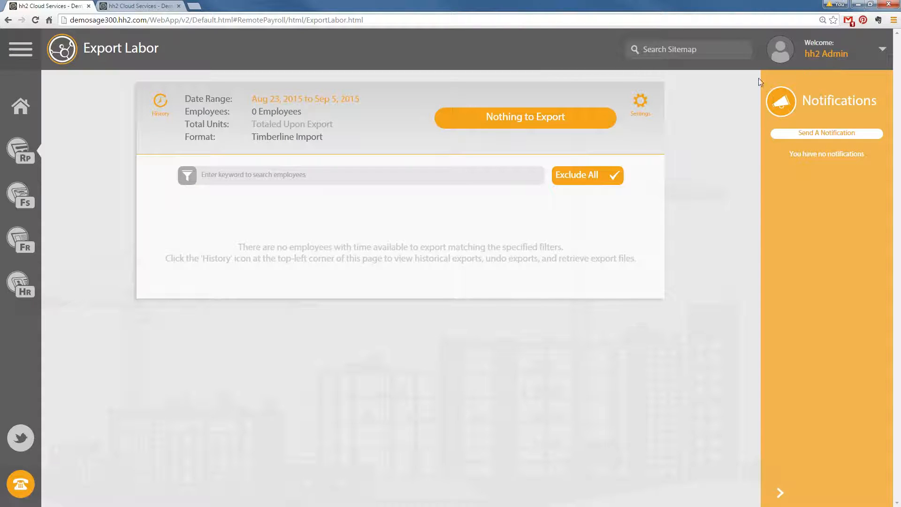
left_click(21, 113)
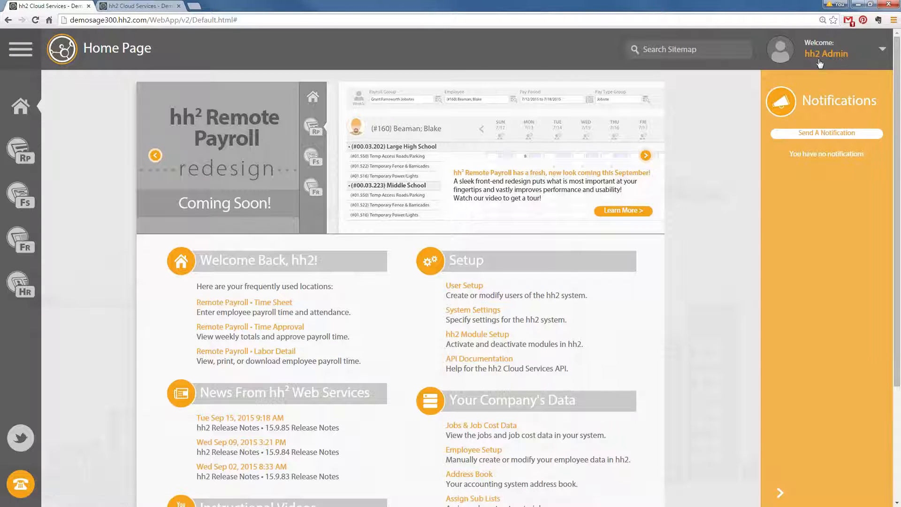
In User Setup, check the active users filter and review one user's permissions before returning to the list
left_click(475, 290)
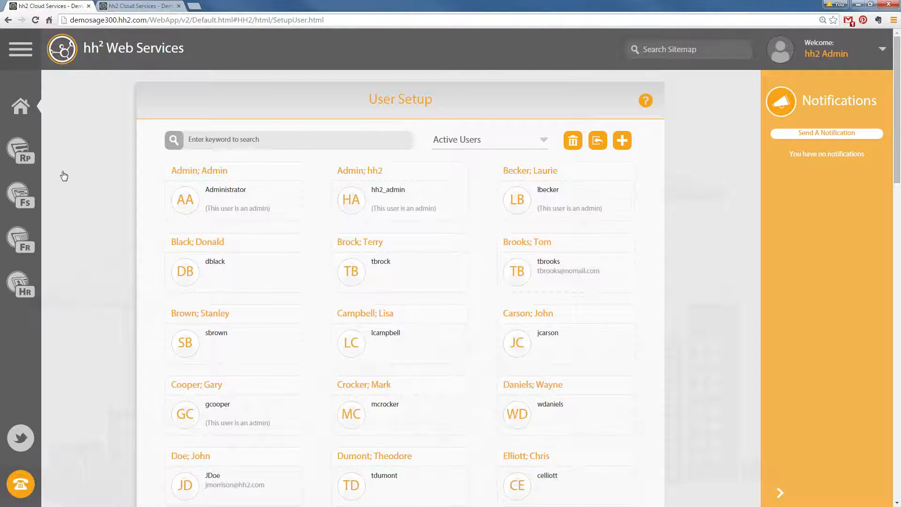
left_click(18, 112)
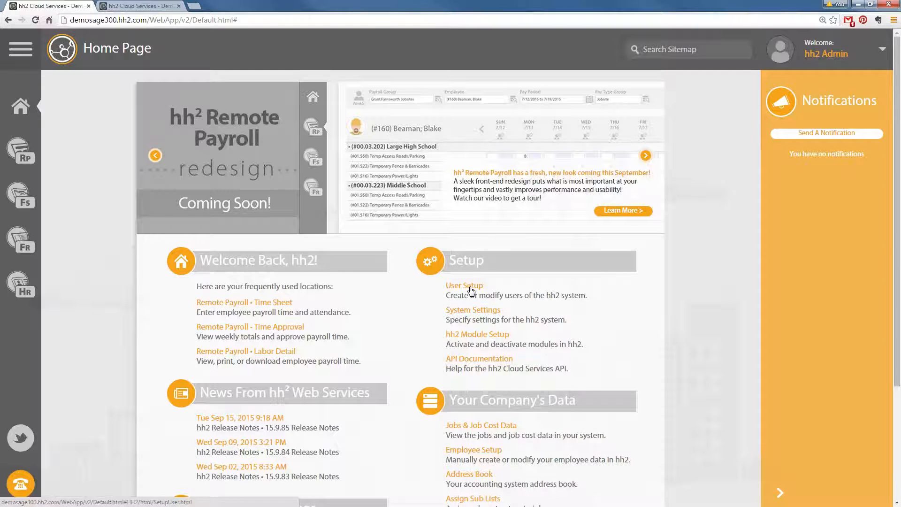
left_click(471, 290)
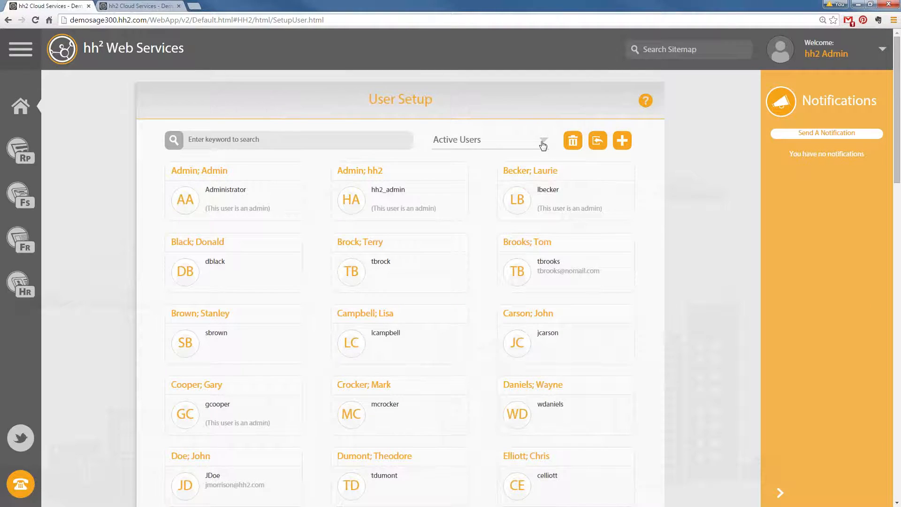
left_click(543, 145)
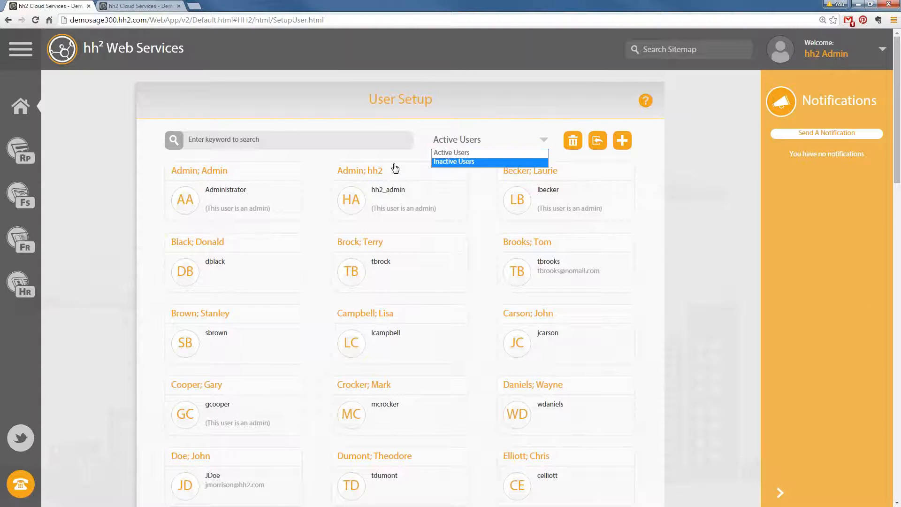
left_click(375, 241)
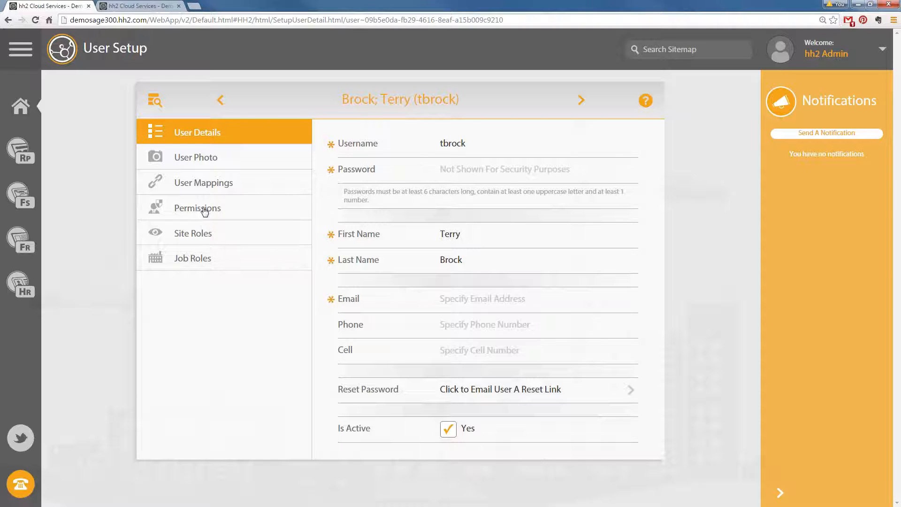
left_click(205, 212)
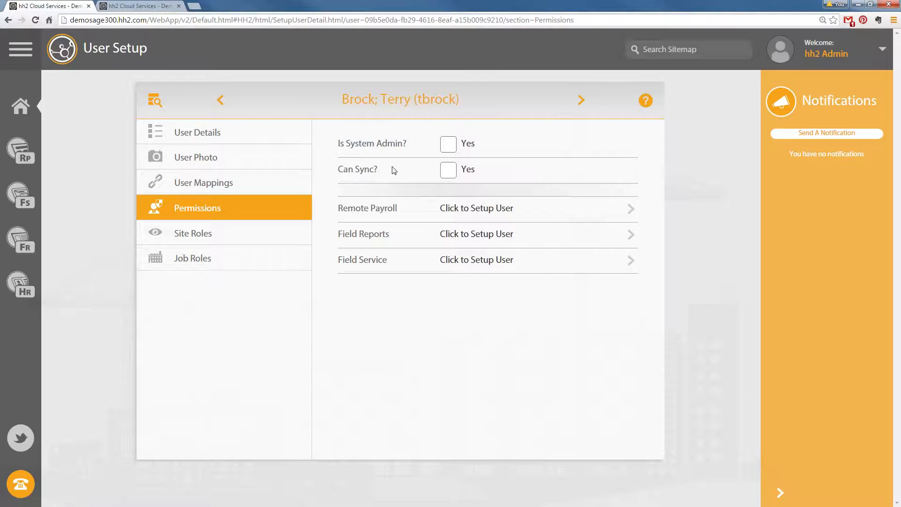
left_click(154, 100)
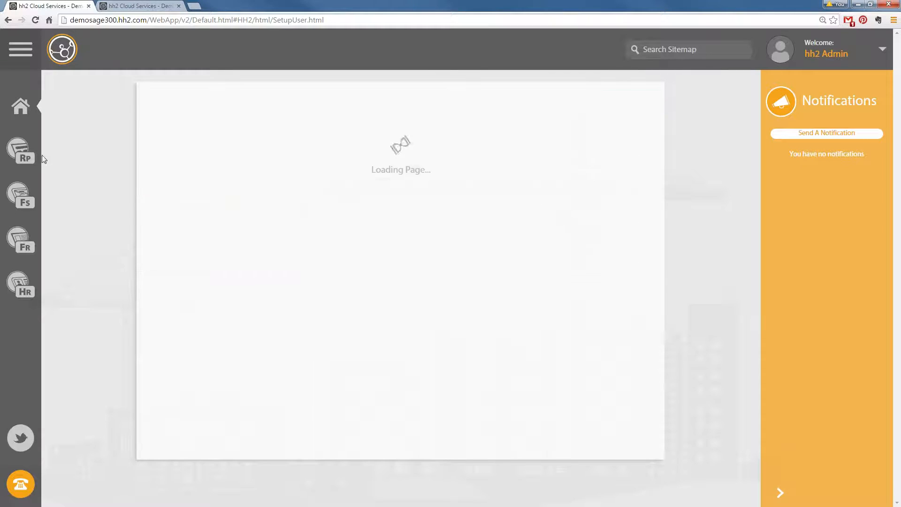
Filter the Payroll Users list to Payroll Managers, then to Payroll Admins, showing four users
left_click(17, 151)
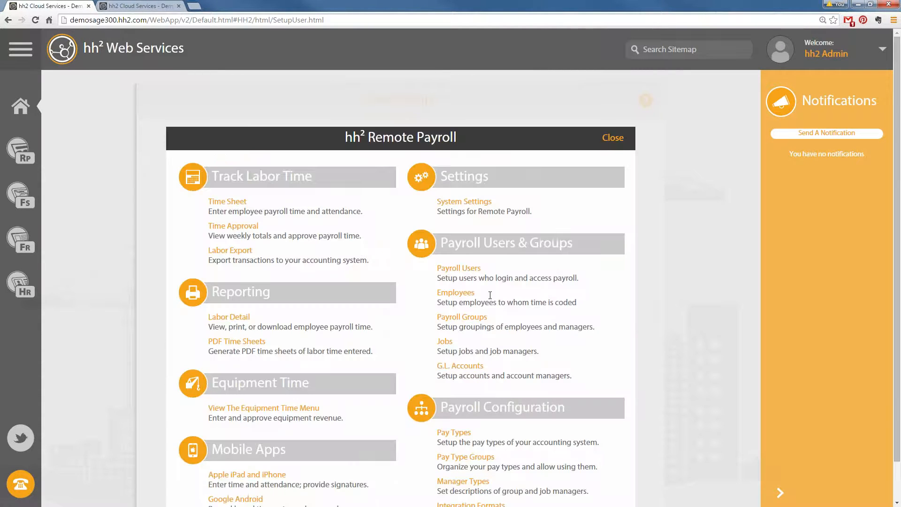
left_click(459, 269)
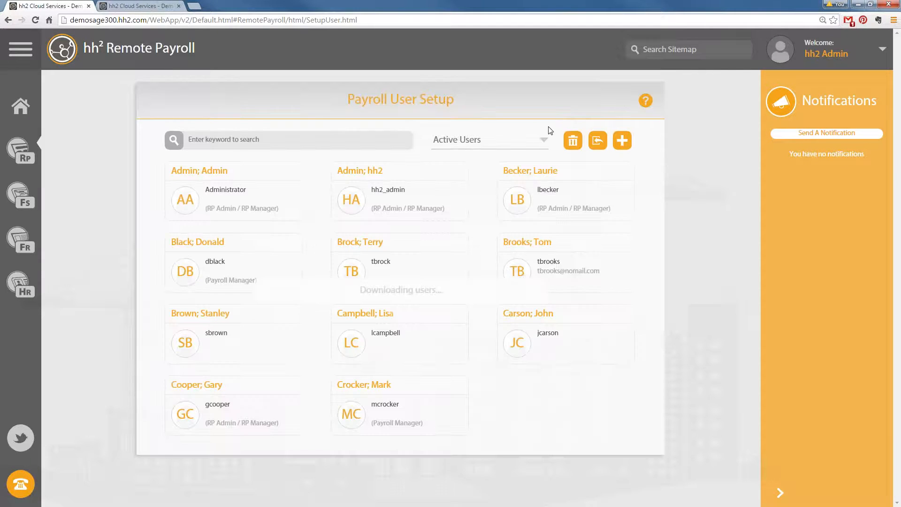
left_click(544, 139)
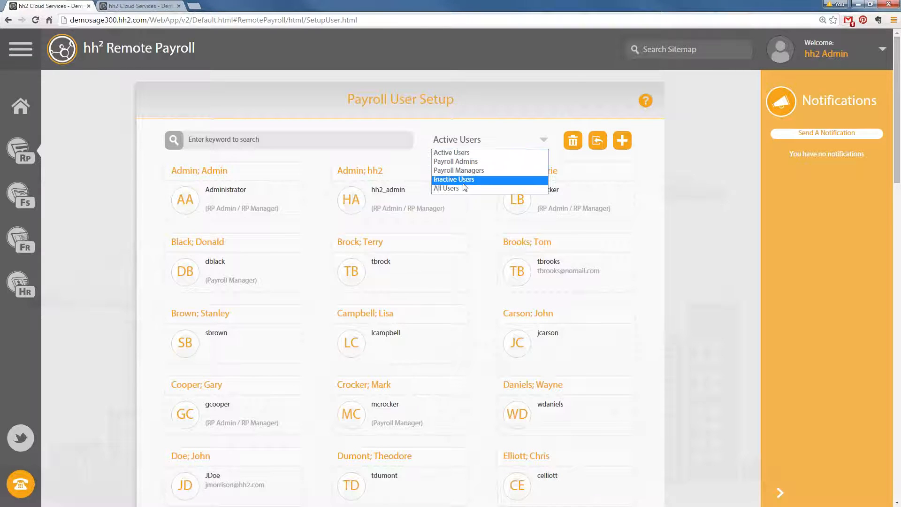
key("Down")
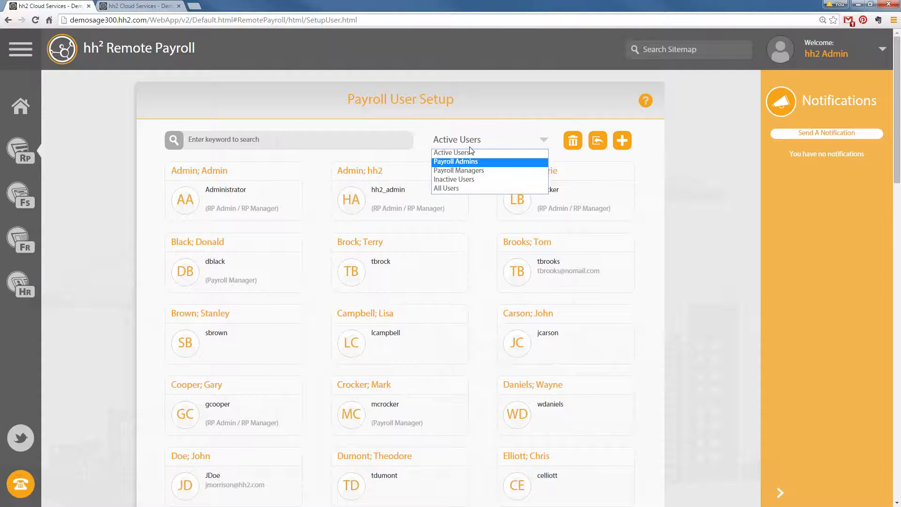
left_click(460, 171)
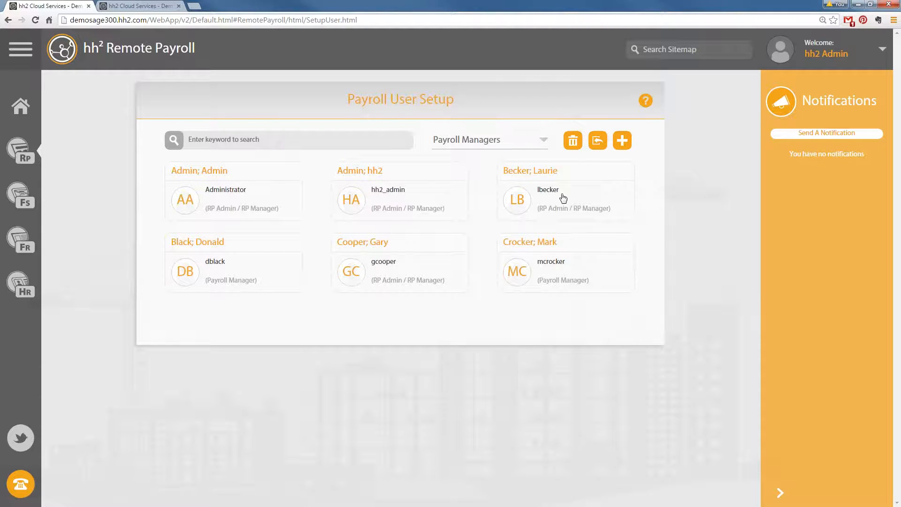
left_click(545, 143)
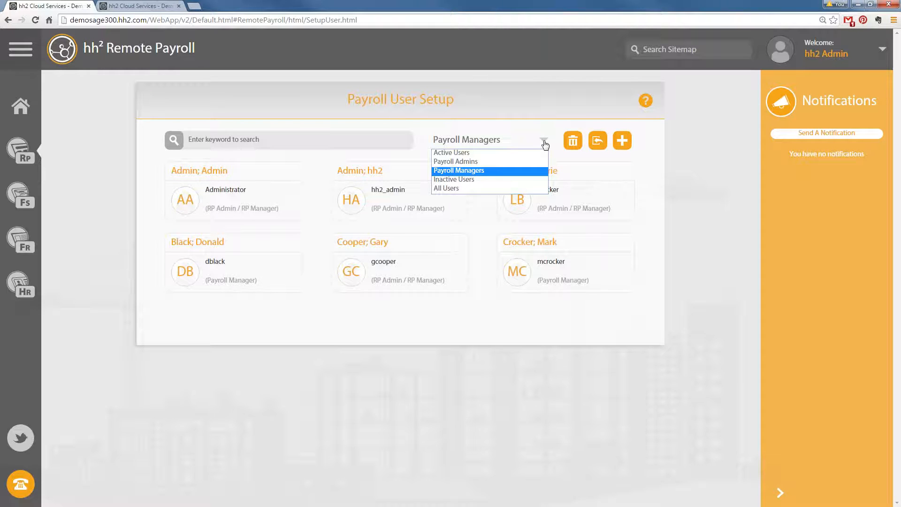
left_click(484, 164)
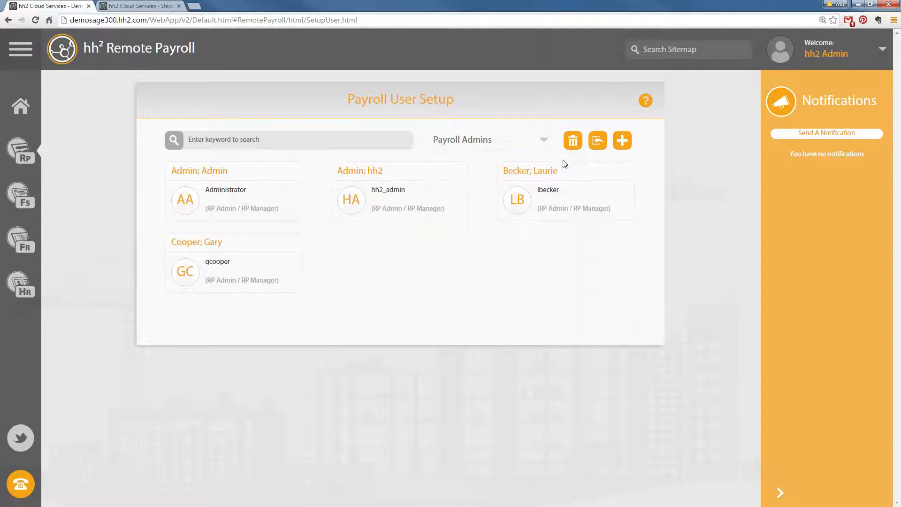
left_click(882, 49)
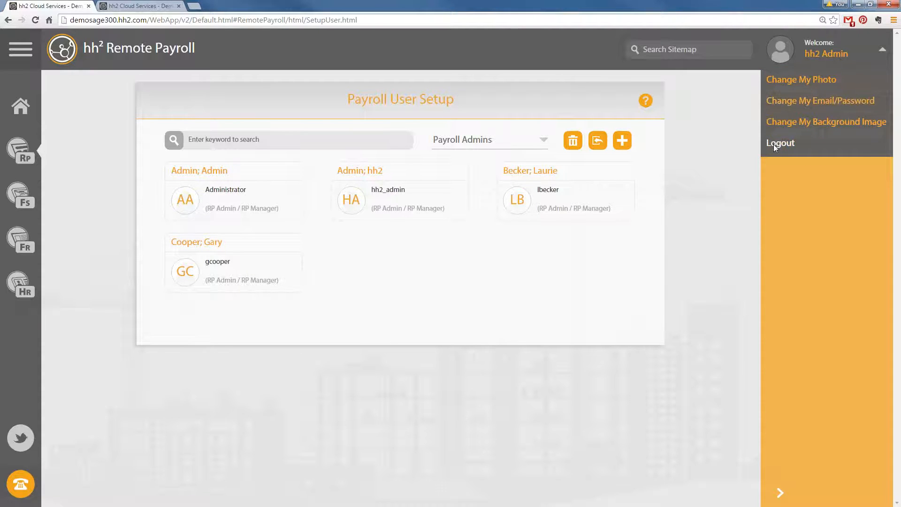
Log out of the admin account and sign back in as the team's payroll manager
left_click(780, 142)
left_click(394, 313)
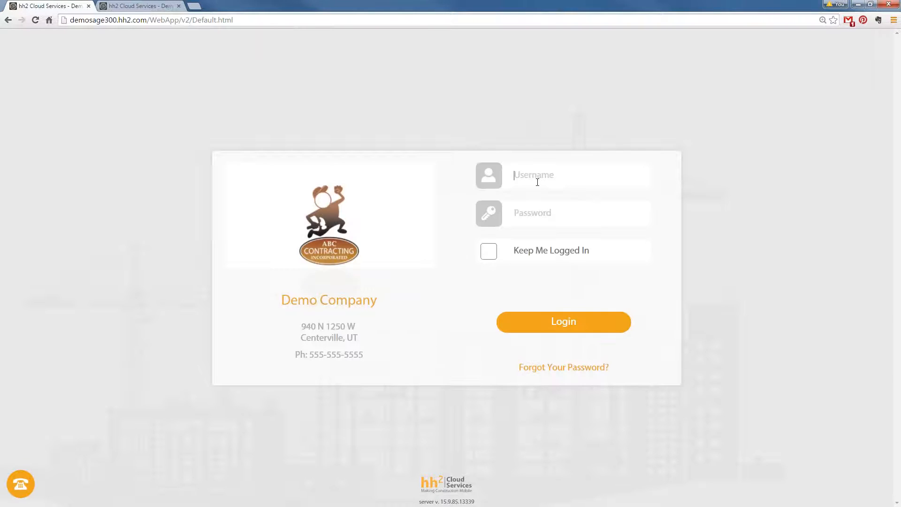
key("Return")
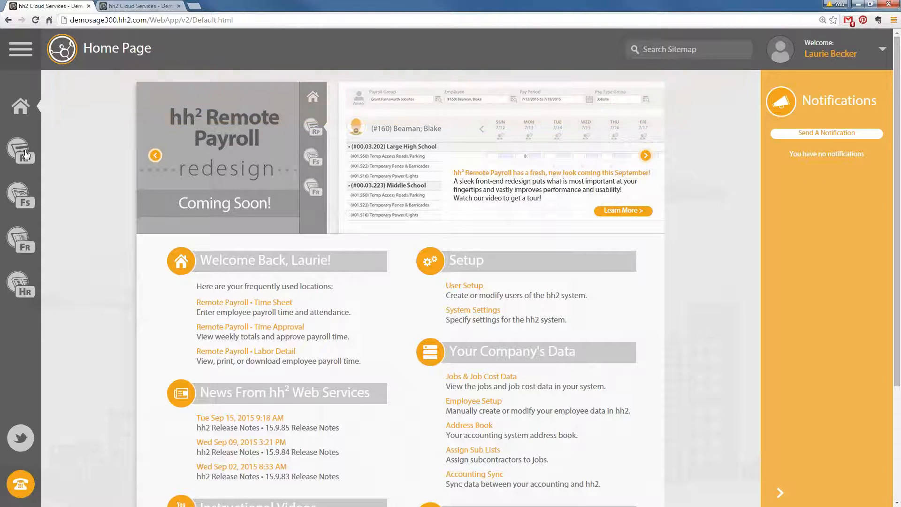
Open Time Approval for 9/6–9/12/2015 and bring up its User Settings, showing 7-day pay periods
left_click(257, 327)
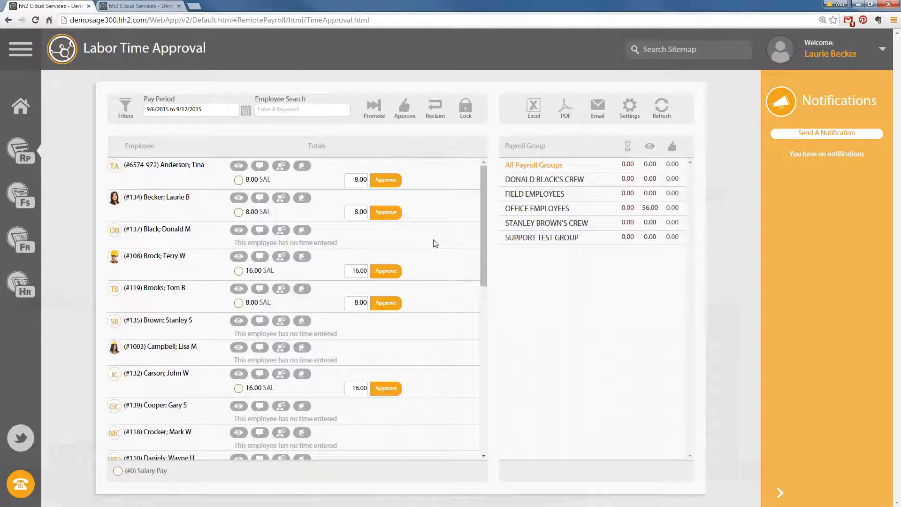
left_click(242, 113)
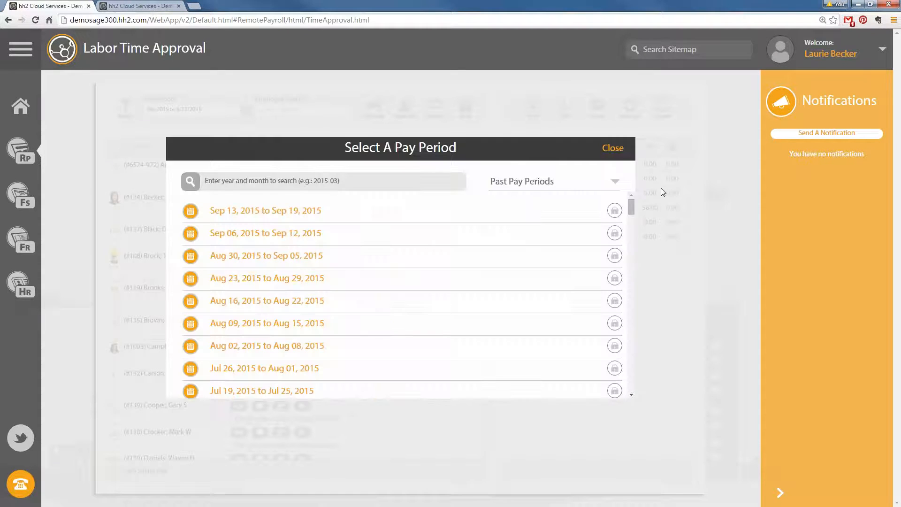
left_click(613, 149)
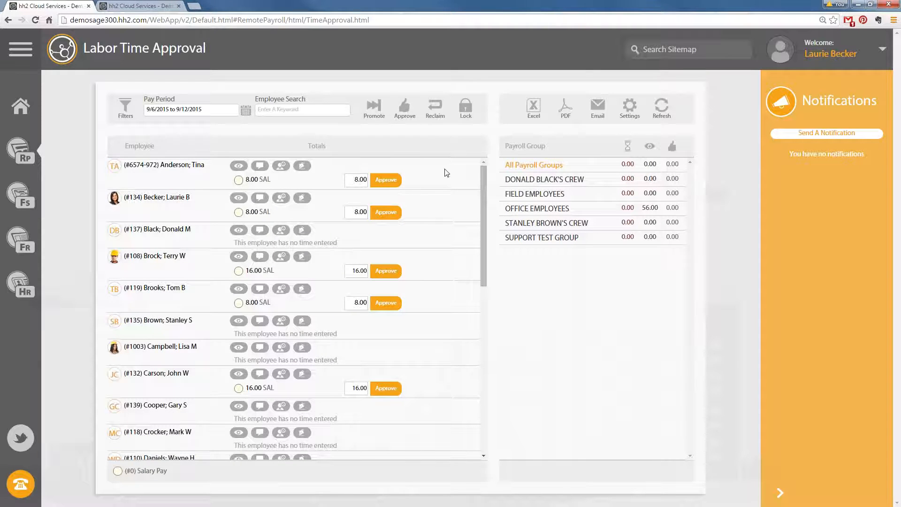
left_click(635, 106)
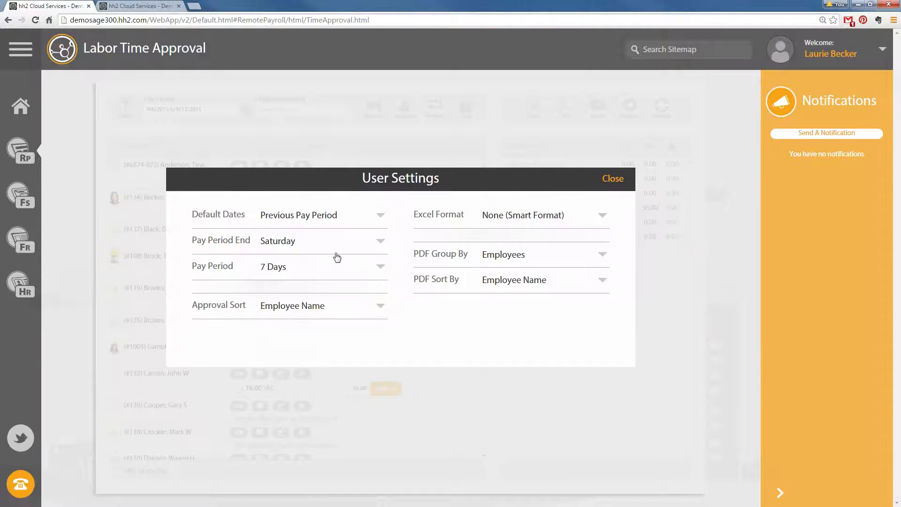
Set the pay period length to 14 Days and reload Time Approval
left_click(362, 267)
left_click(307, 293)
left_click(35, 20)
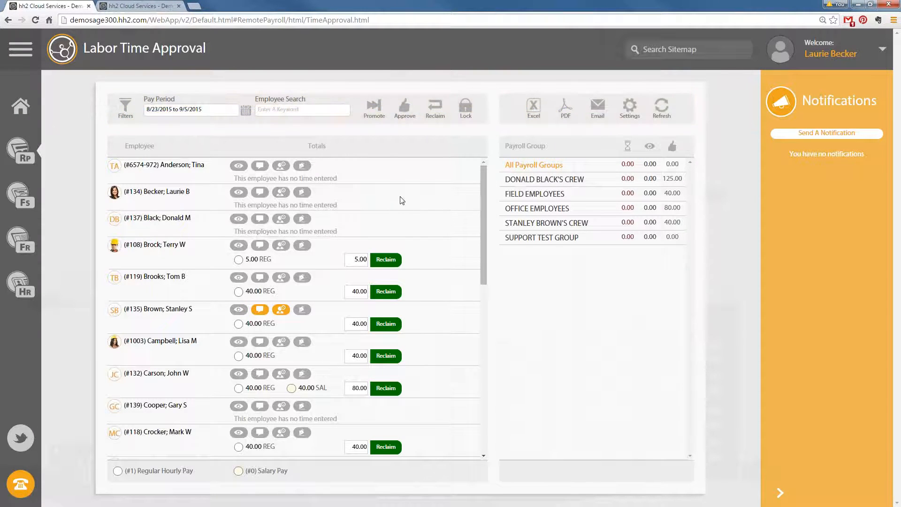
Select the Sep 06–Sep 19, 2015 pay period and approve all listed employees' time
left_click(249, 108)
left_click(283, 212)
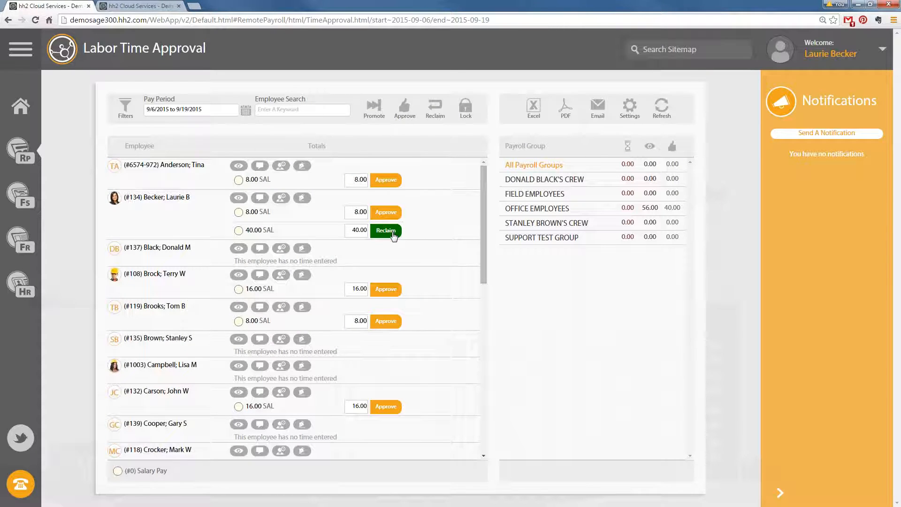
left_click(410, 116)
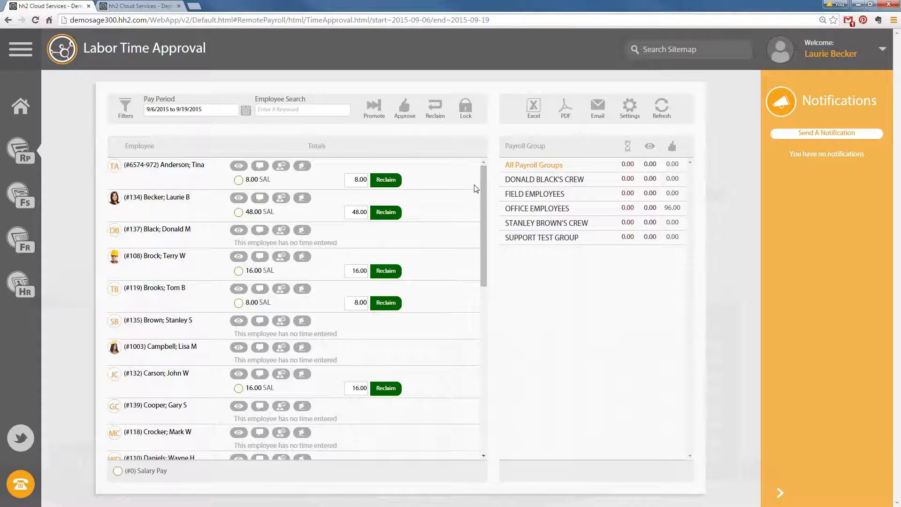
scroll(487, 196, "down", 6)
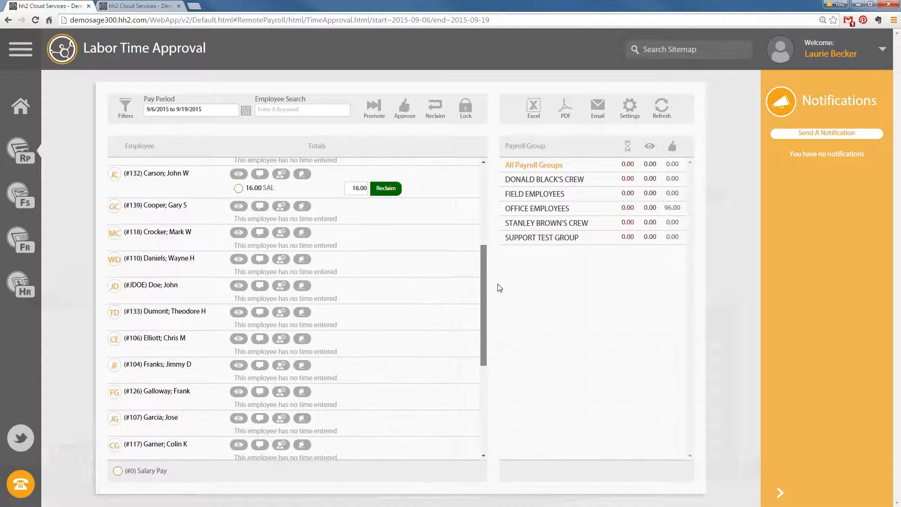
left_click_drag(529, 399, 535, 451)
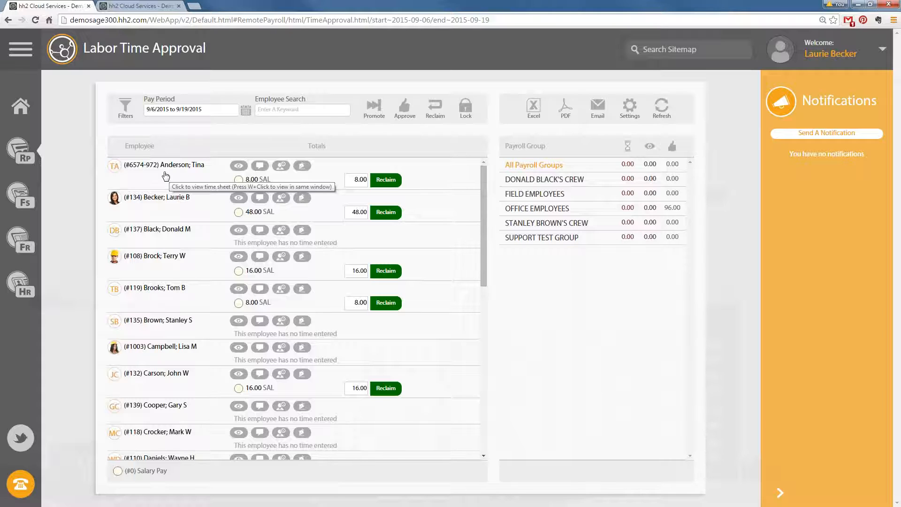
Filter the labor export from Aug 06 to Sep 19, 2015, listing five employees with 96.00 SAL hours
left_click(34, 158)
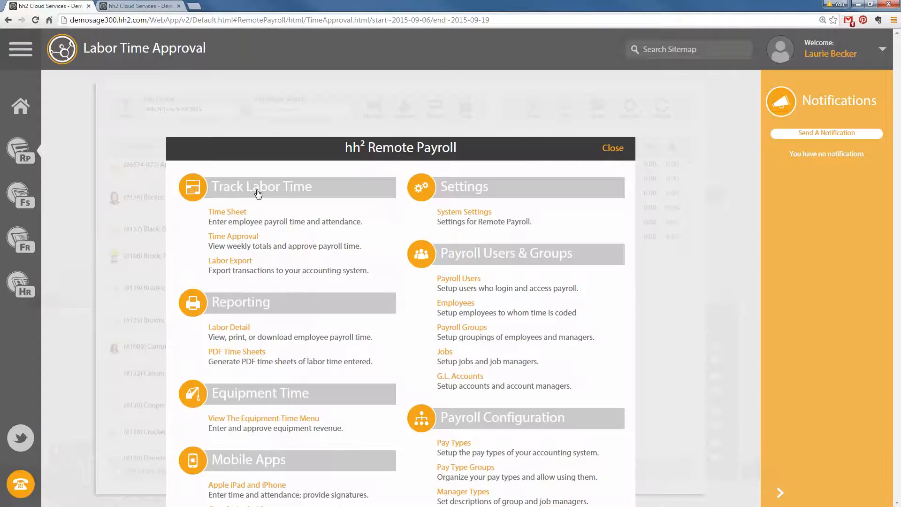
left_click(210, 249)
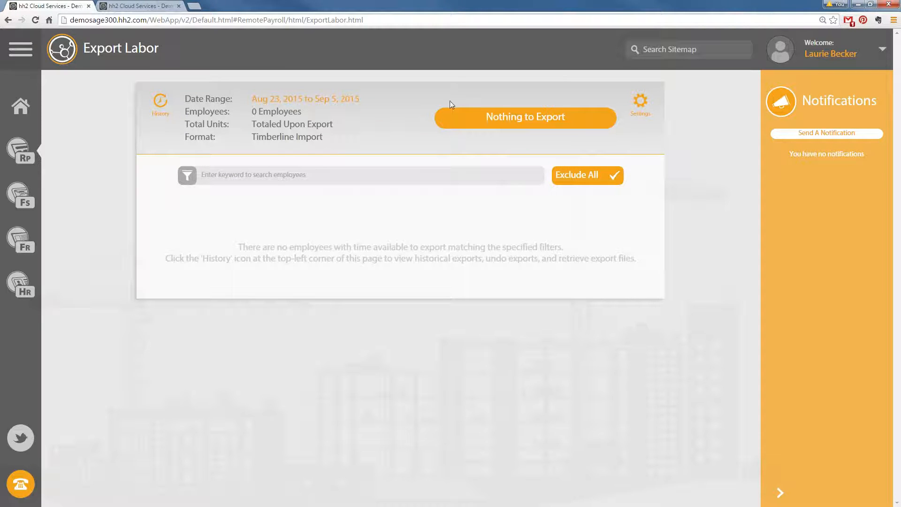
left_click(337, 100)
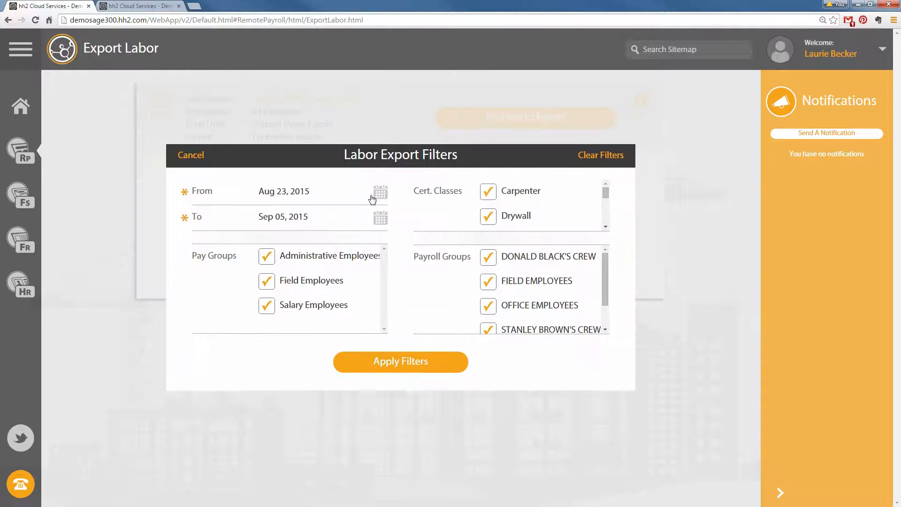
left_click(388, 199)
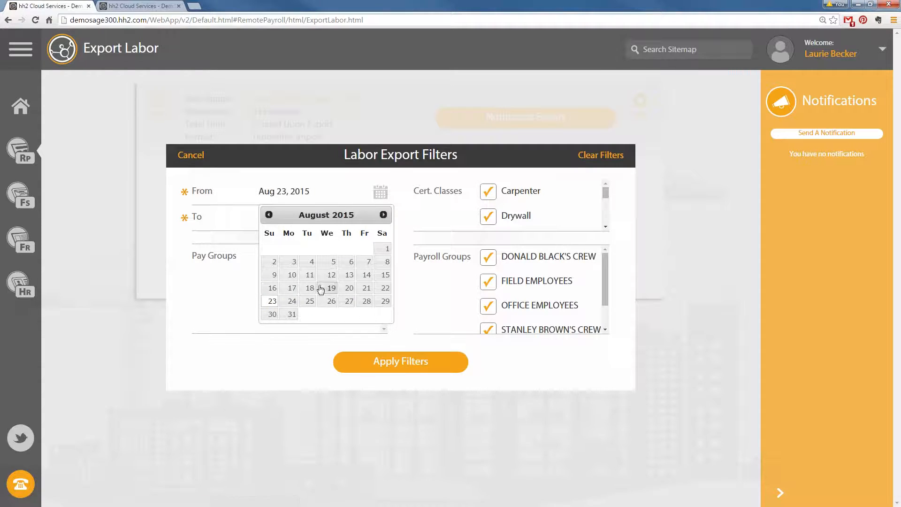
left_click(356, 262)
left_click(381, 219)
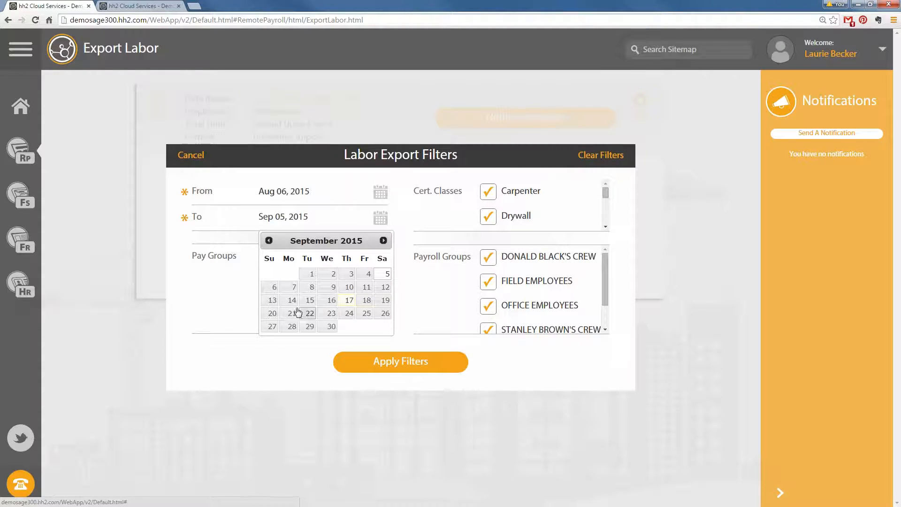
left_click(383, 301)
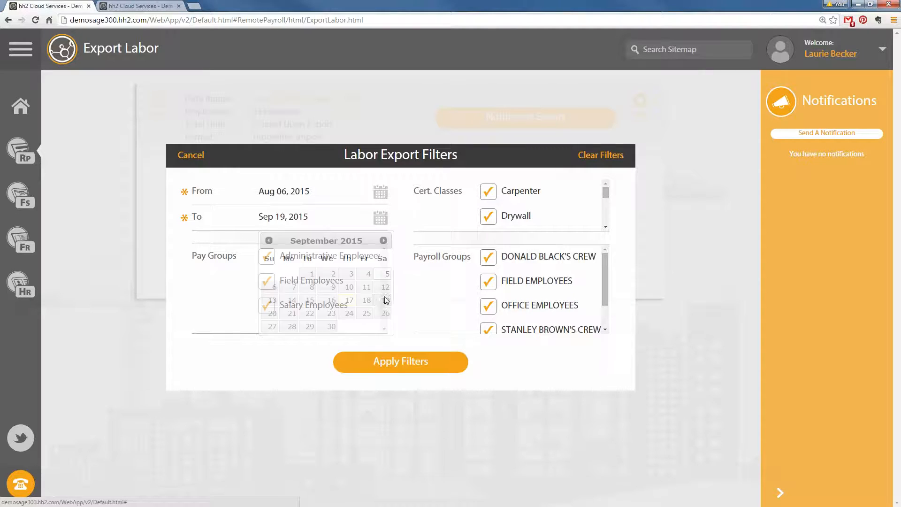
left_click(395, 367)
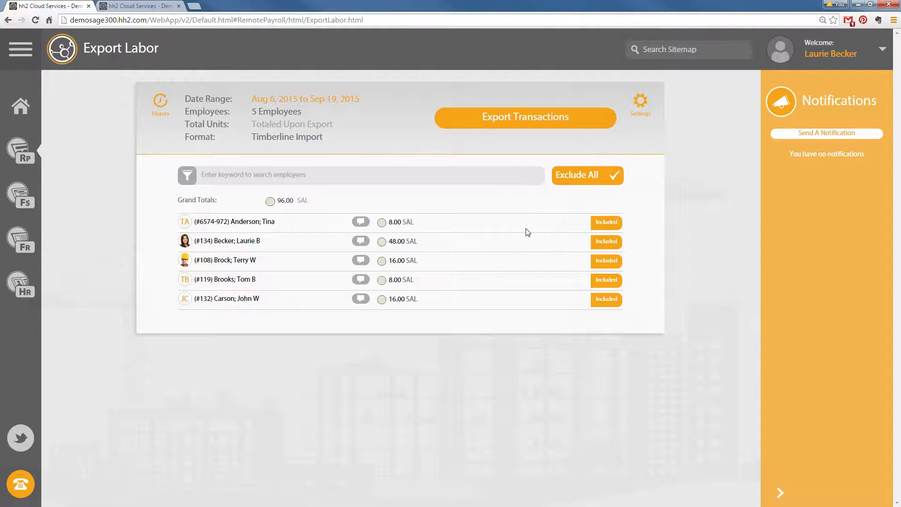
Exclude three employees from the labor export, then include the excluded employees again
left_click(615, 224)
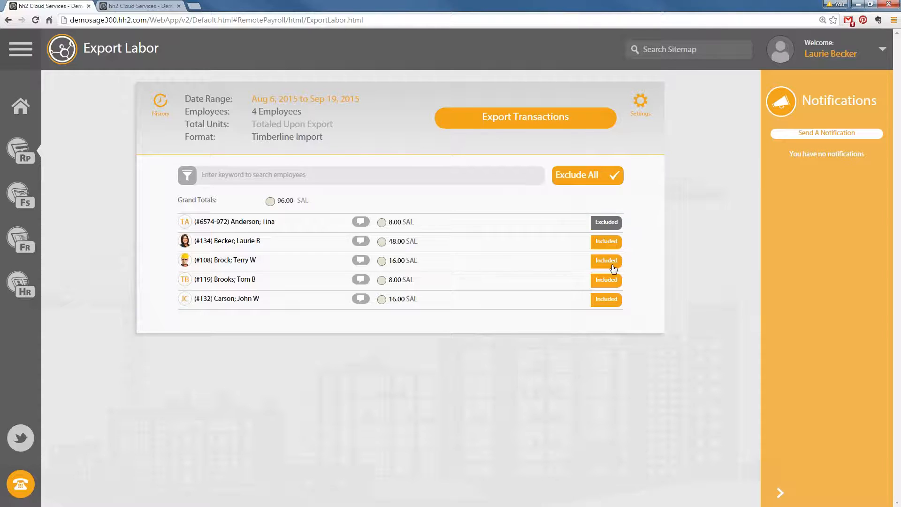
left_click(614, 261)
left_click(607, 281)
left_click(613, 224)
left_click(613, 280)
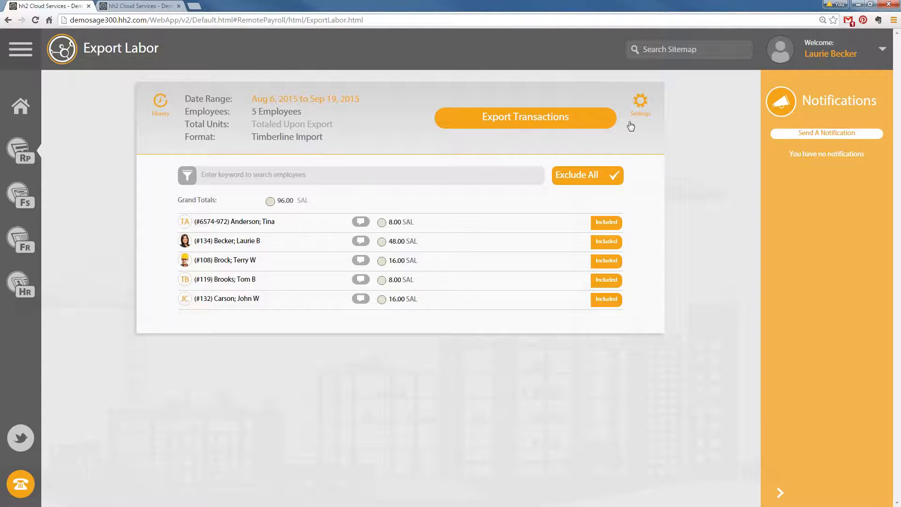
Review the export settings and filters unchanged, then export the employees' 96.00 SAL transactions
left_click(641, 101)
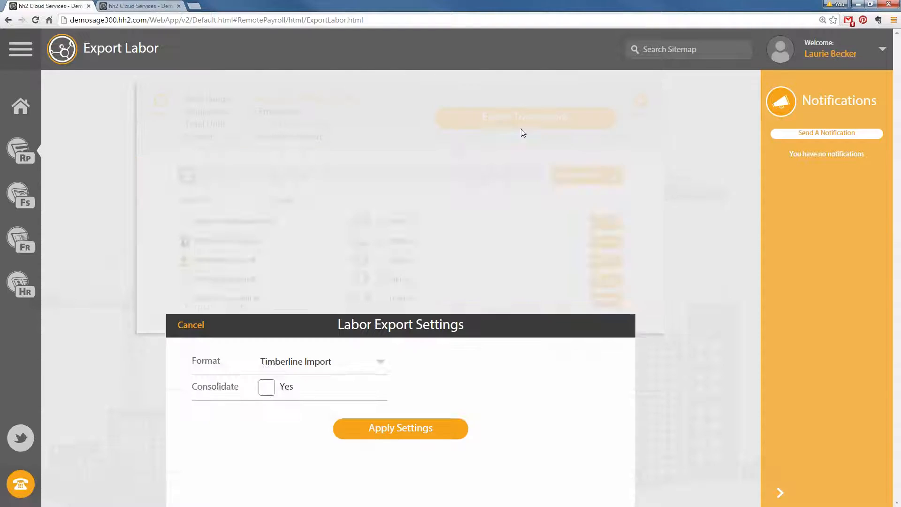
left_click(195, 155)
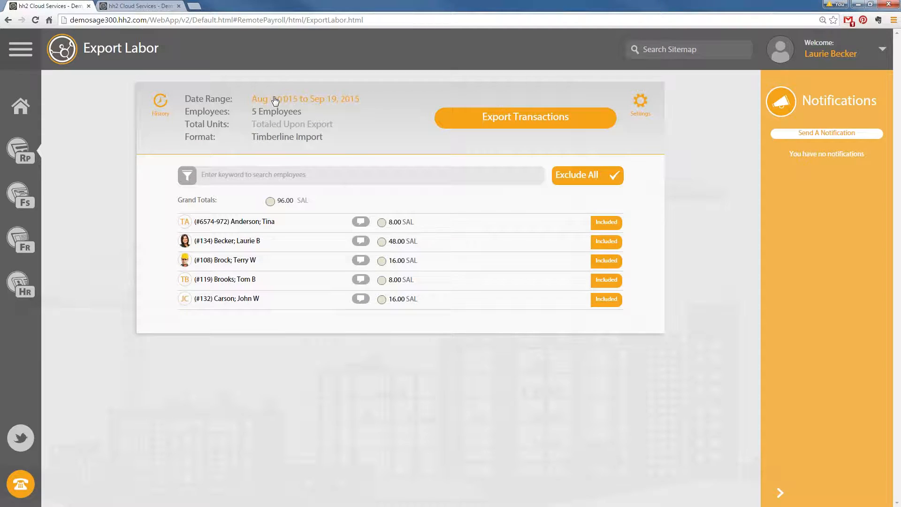
left_click(279, 98)
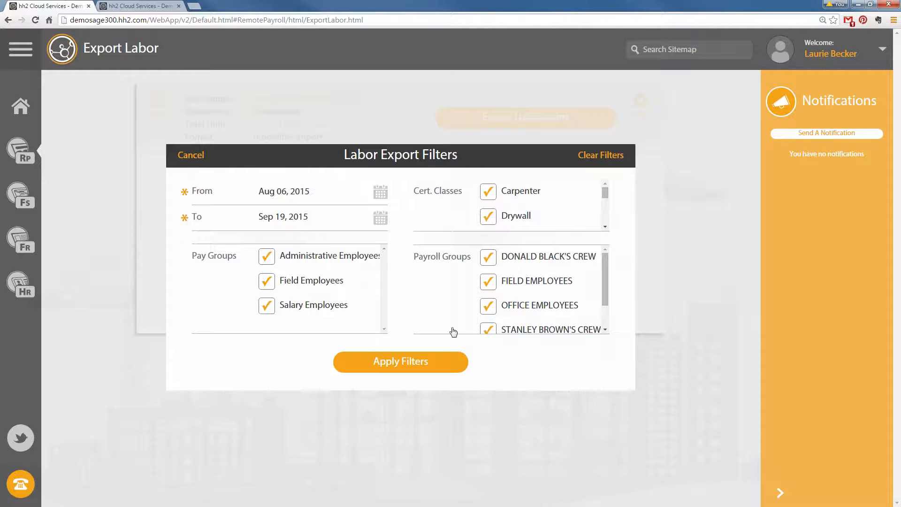
left_click(188, 155)
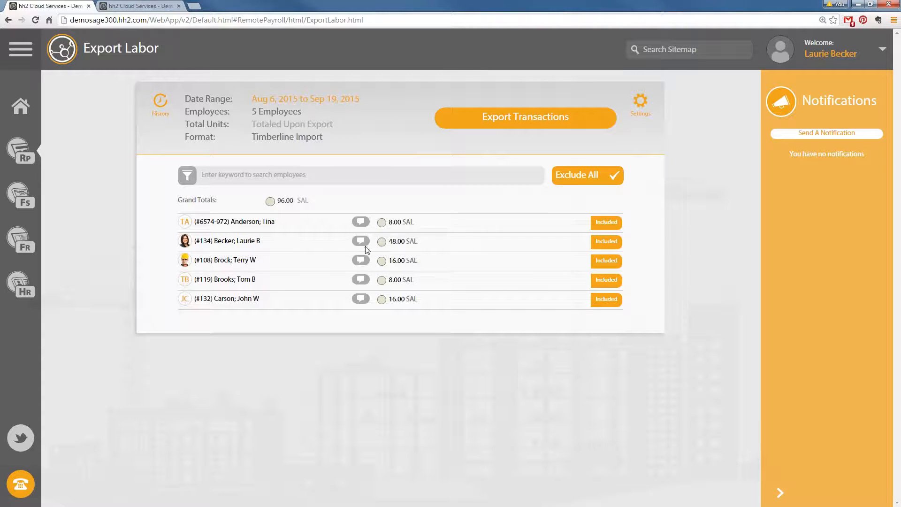
left_click(502, 122)
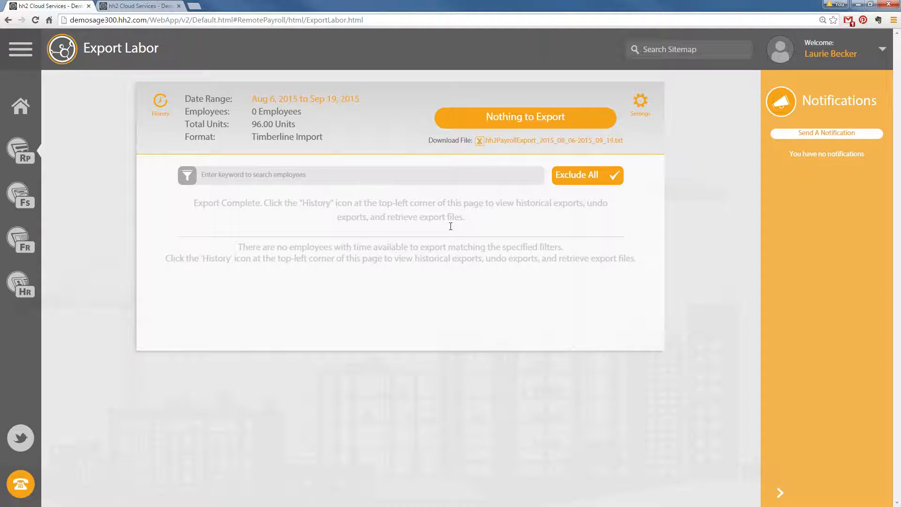
Open hh2PayrollExport_2015_08_06-2015_09_19.txt in a new tab and dismiss the WinRAR reminder and archive error
right_click(520, 142)
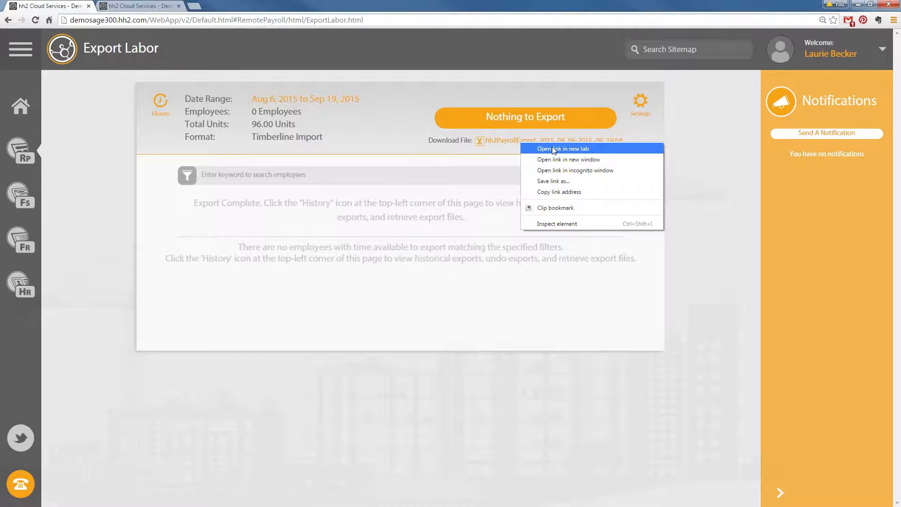
left_click(502, 140)
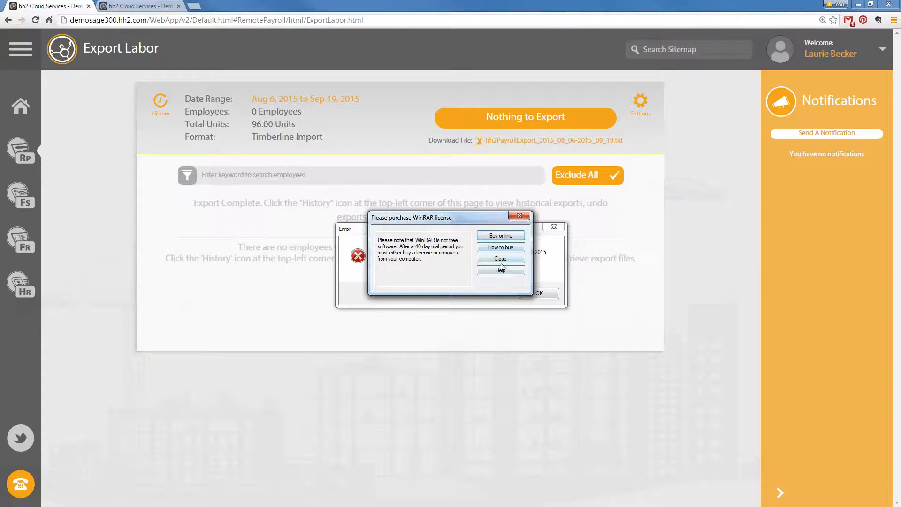
left_click(499, 261)
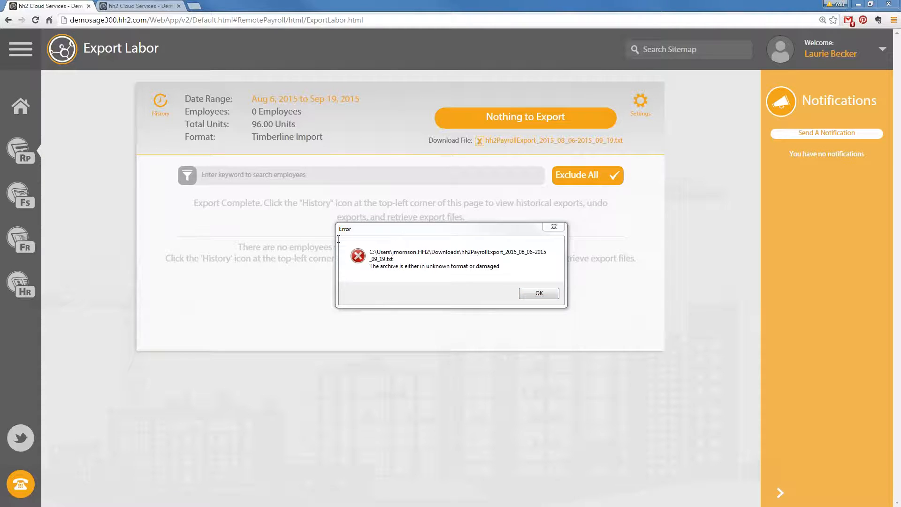
left_click(554, 226)
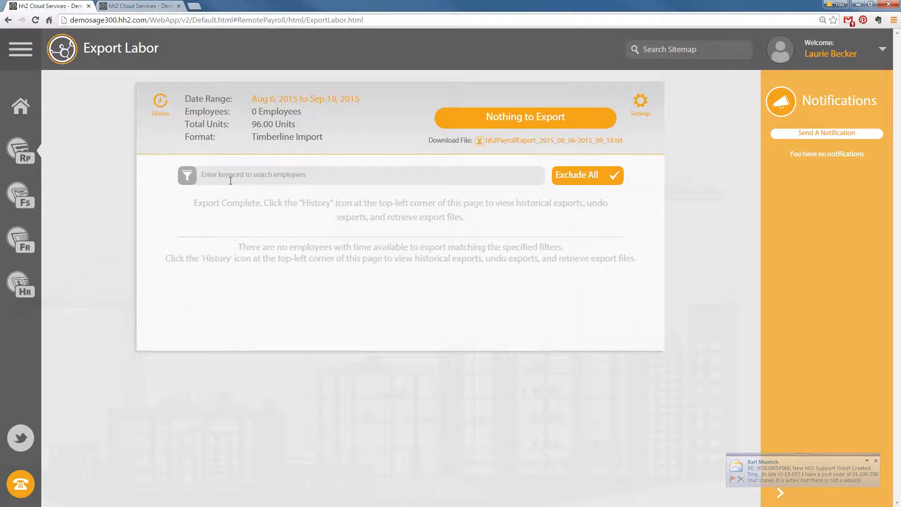
Undo the latest Aug 6–Sep 19, 2015 export from the Labor Export Log, then close the log
left_click(161, 102)
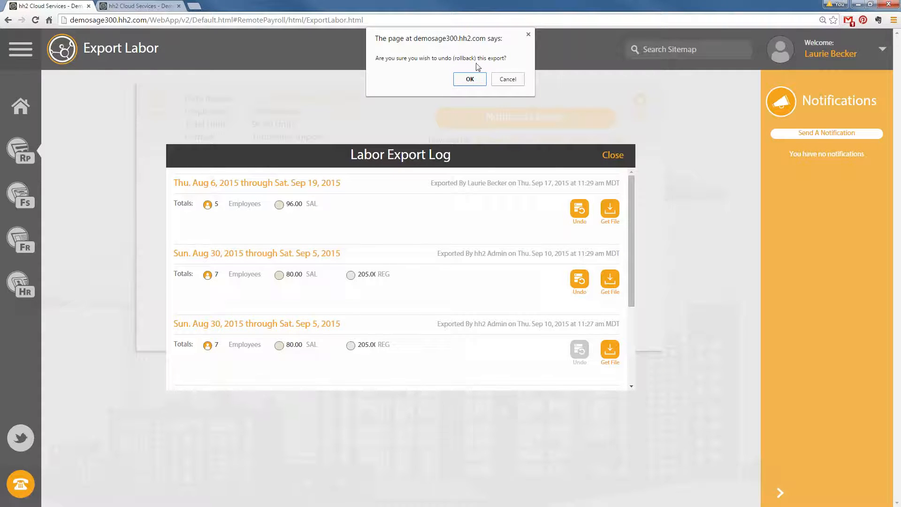
left_click(473, 79)
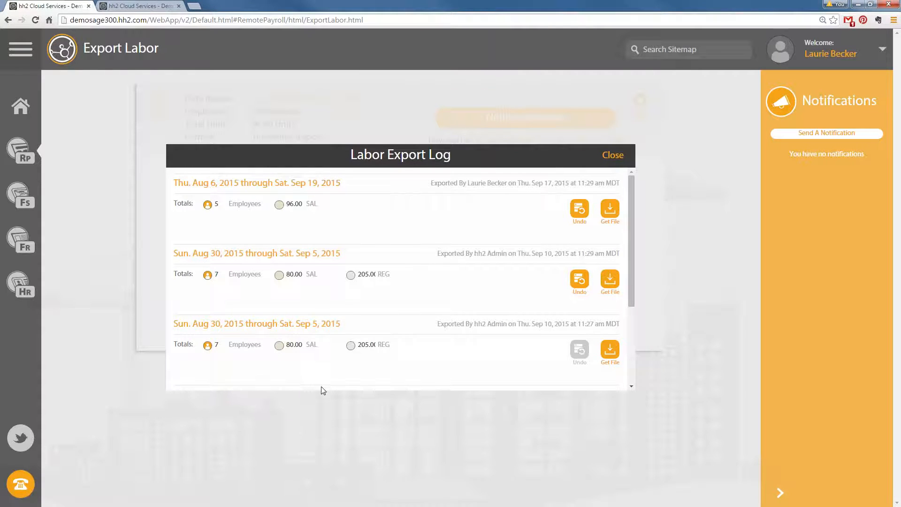
left_click(611, 155)
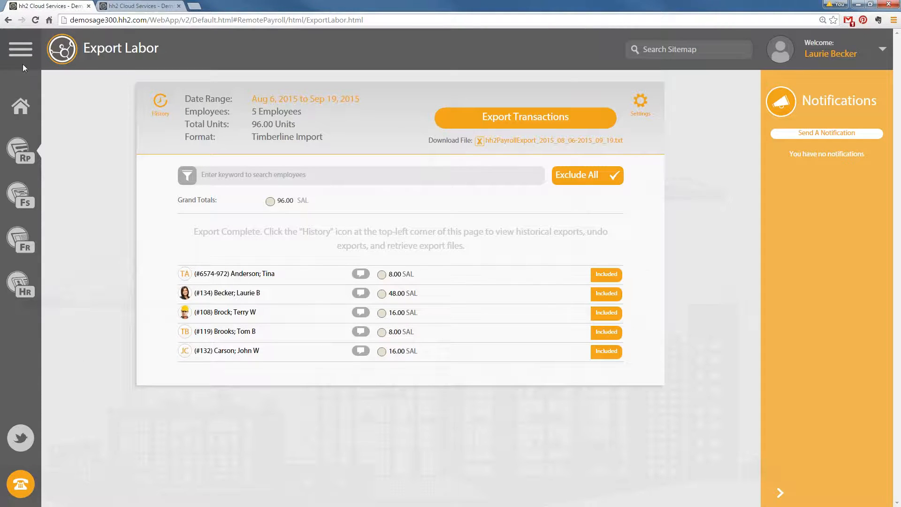
Check the Labor Export Log, then re-export the five employees' Aug 6–Sep 19 time
left_click(167, 105)
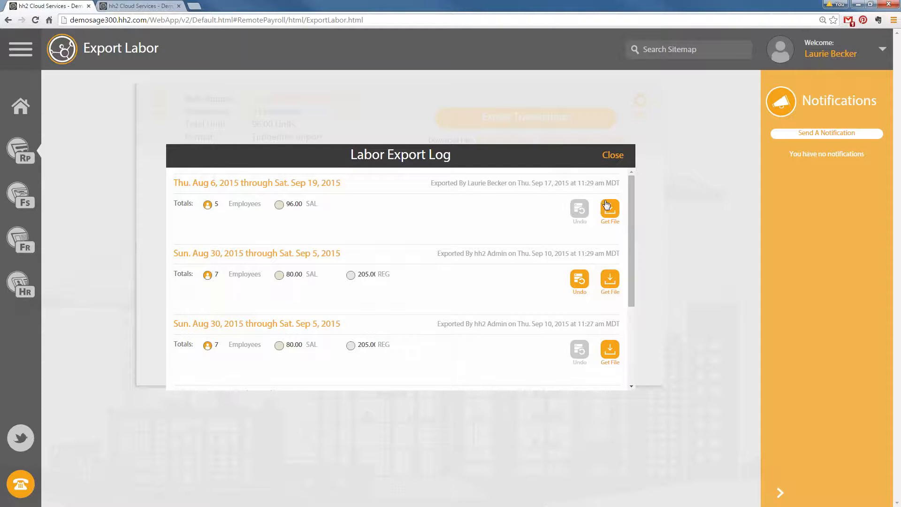
left_click(613, 155)
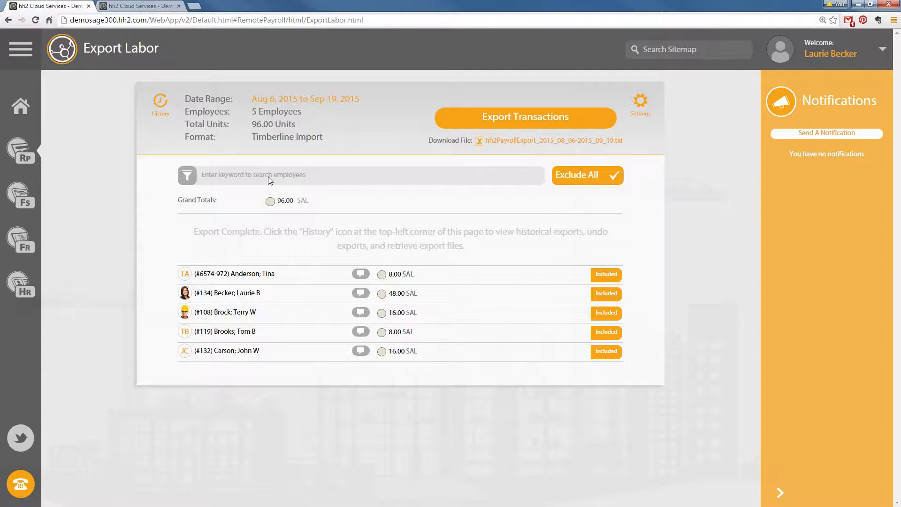
left_click(503, 126)
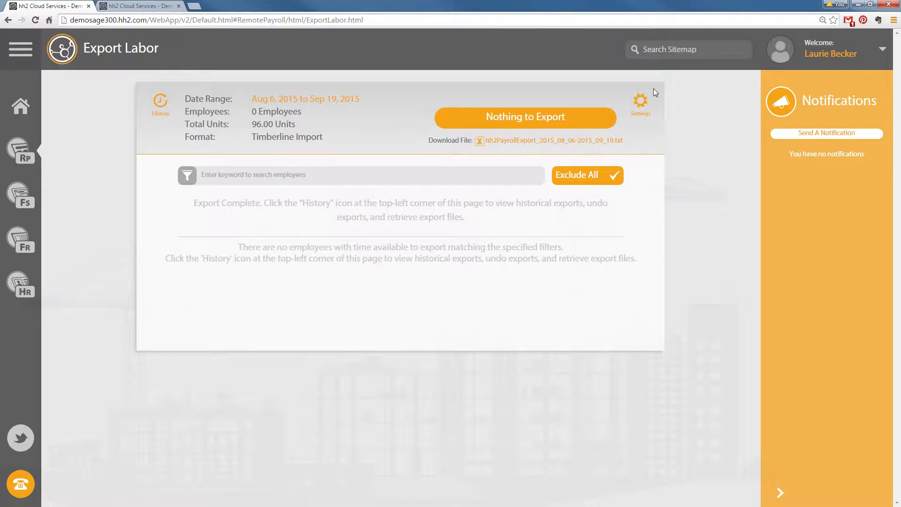
left_click(640, 104)
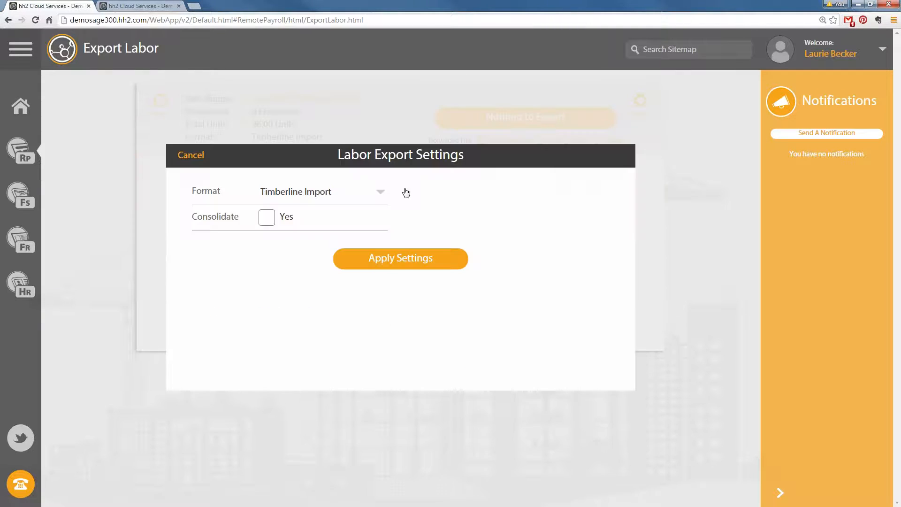
left_click(380, 194)
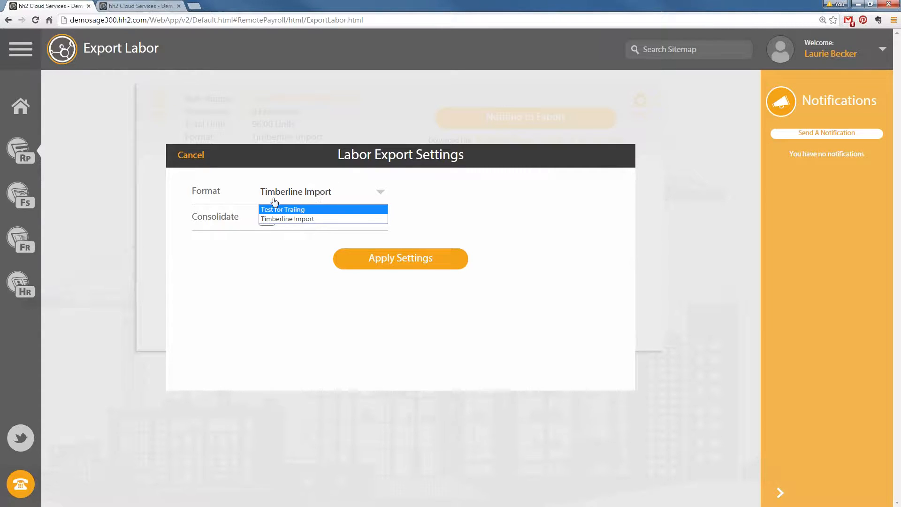
left_click(192, 157)
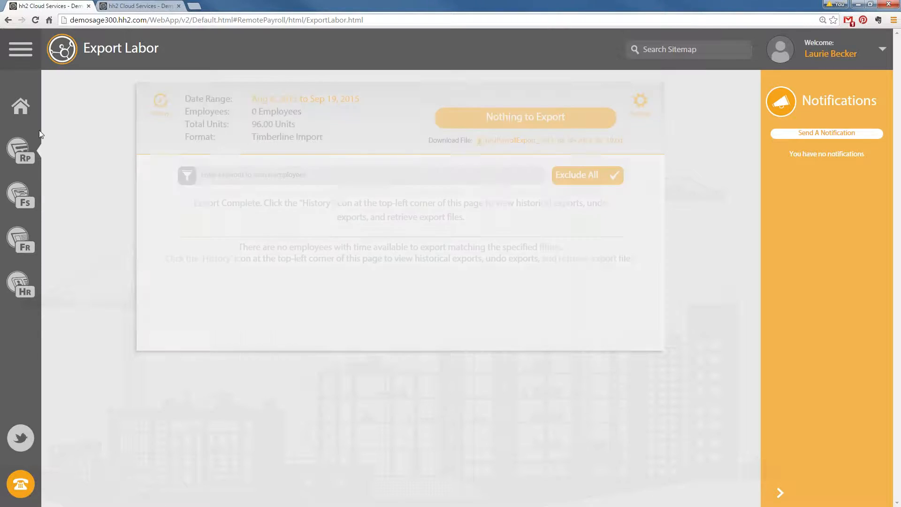
View Integration Formats, then return to Labor Export, now covering Aug 23–Sep 5, 2015
left_click(21, 150)
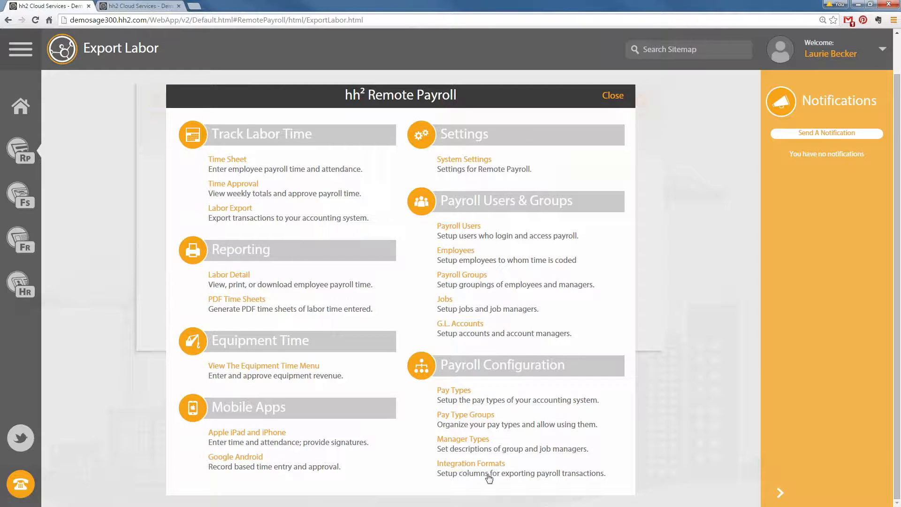
left_click(466, 464)
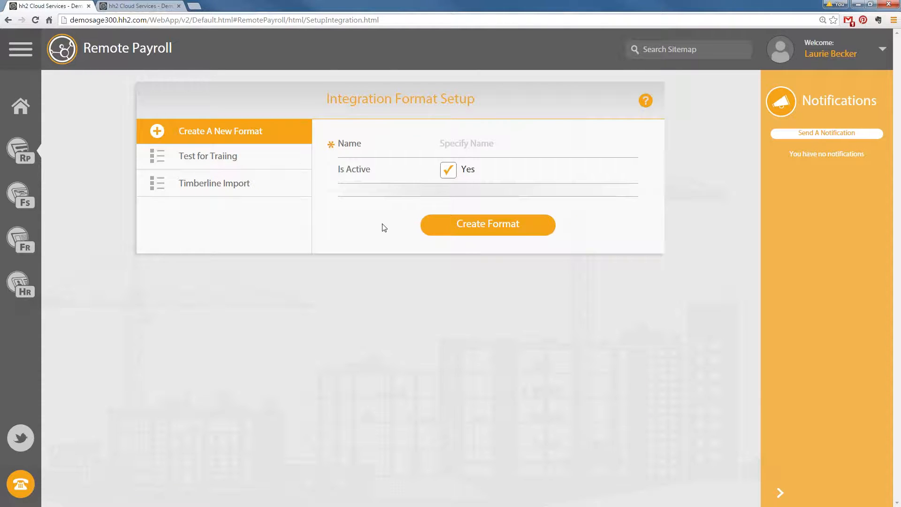
left_click(33, 155)
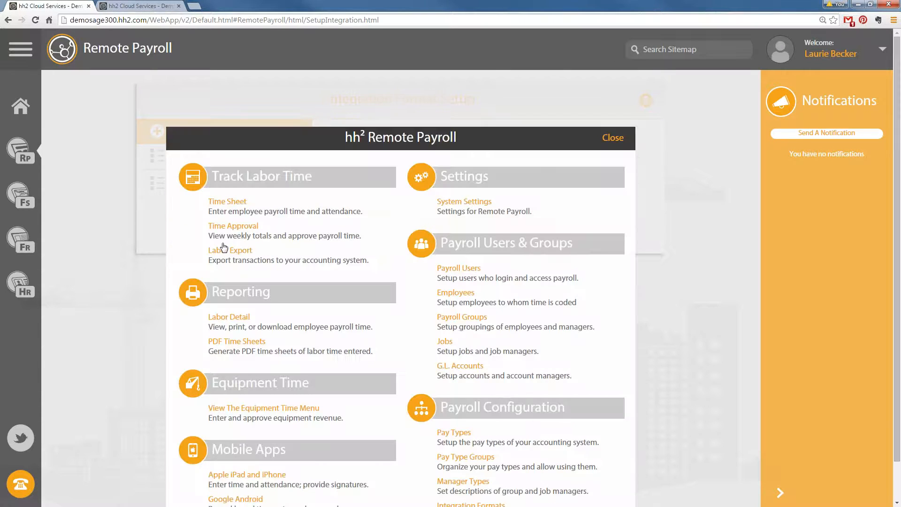
left_click(230, 249)
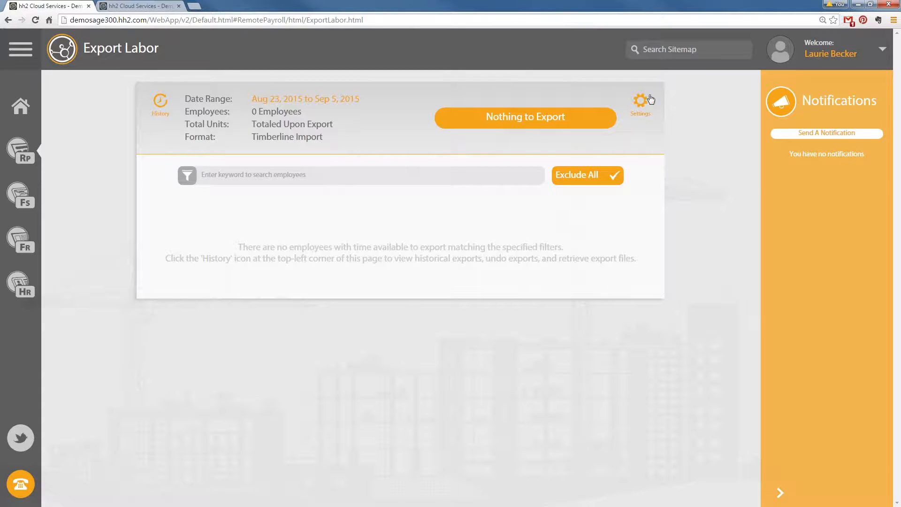
Look over the labor export settings without changing them, then bring up the Remote Payroll feature menu
left_click(643, 101)
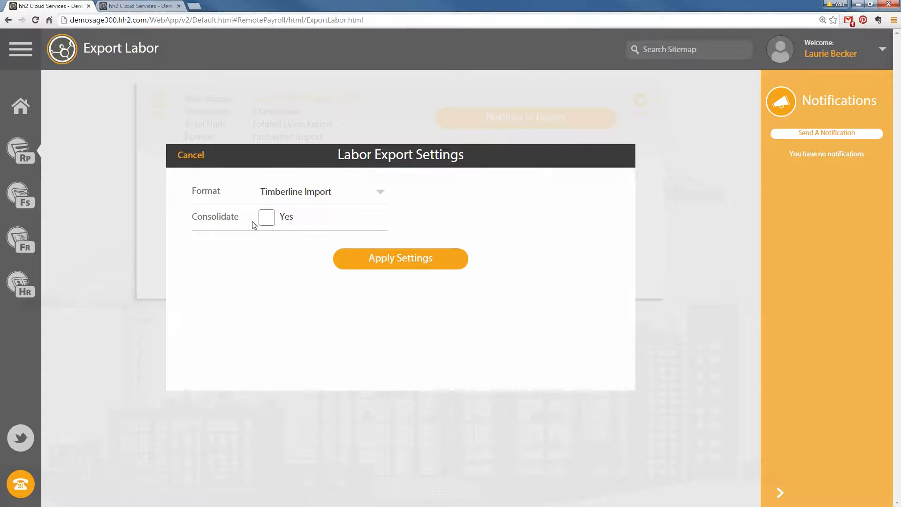
left_click(193, 155)
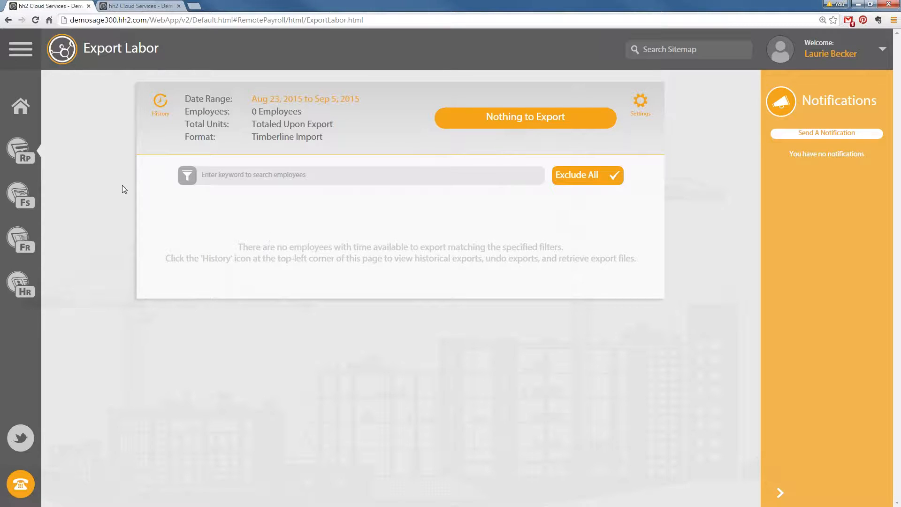
left_click(26, 156)
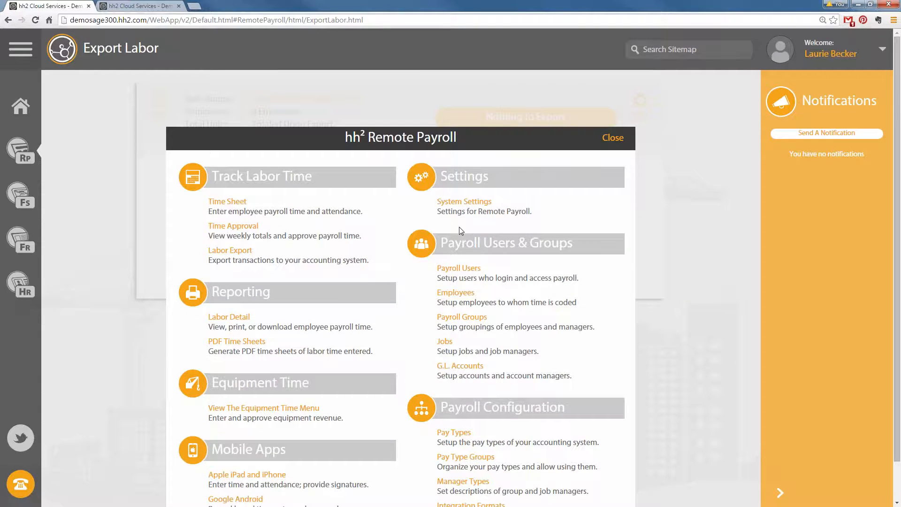
Go to Payroll Groups, open the first crew group, and show its Settings section
left_click(469, 316)
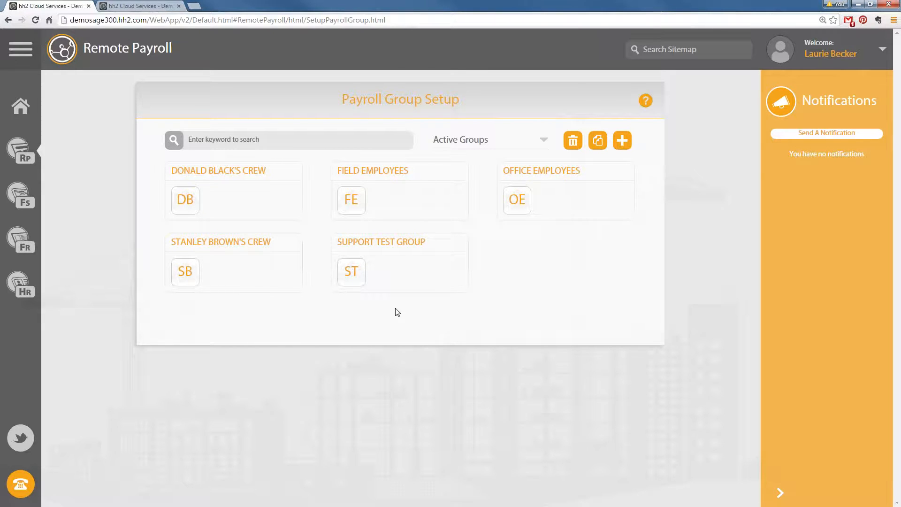
left_click(216, 173)
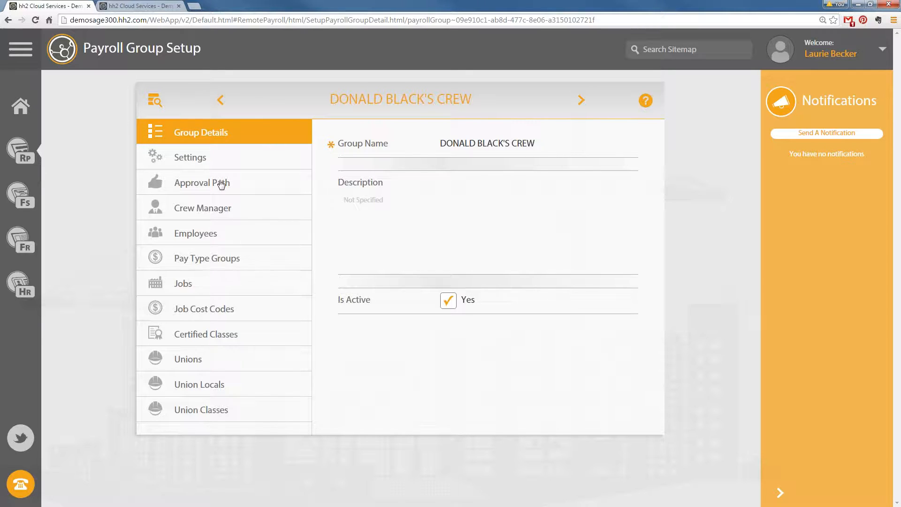
left_click(194, 158)
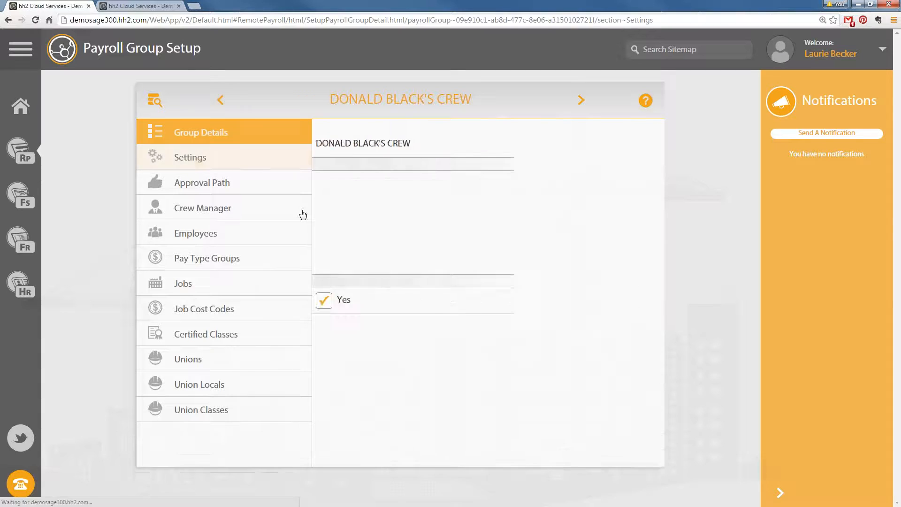
Set the crew group's Job Cost Codes to Required With Job, then go to the Labor Time Sheet
scroll(496, 302, "down", 1)
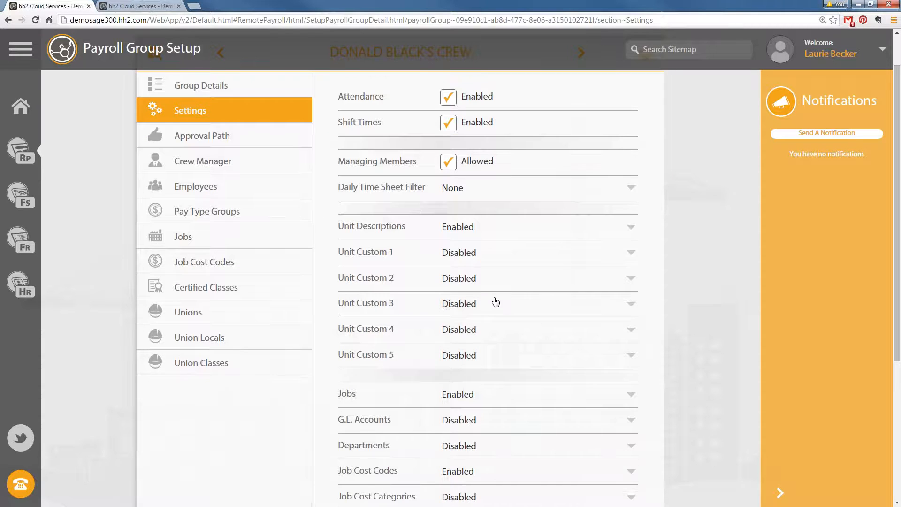
scroll(496, 303, "down", 2)
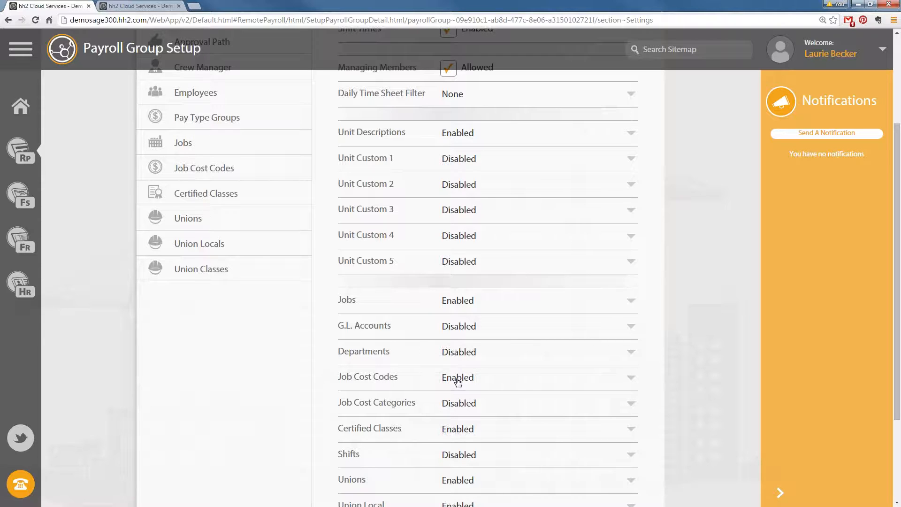
left_click(620, 382)
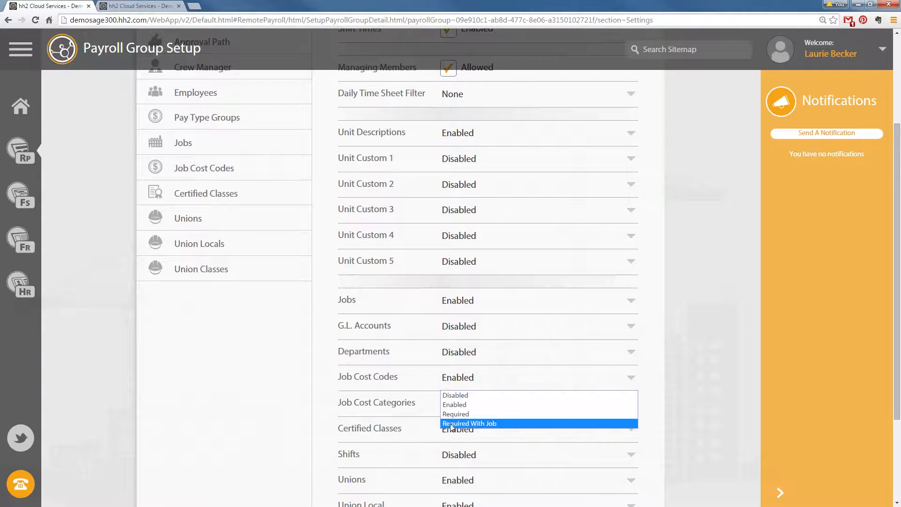
left_click(481, 424)
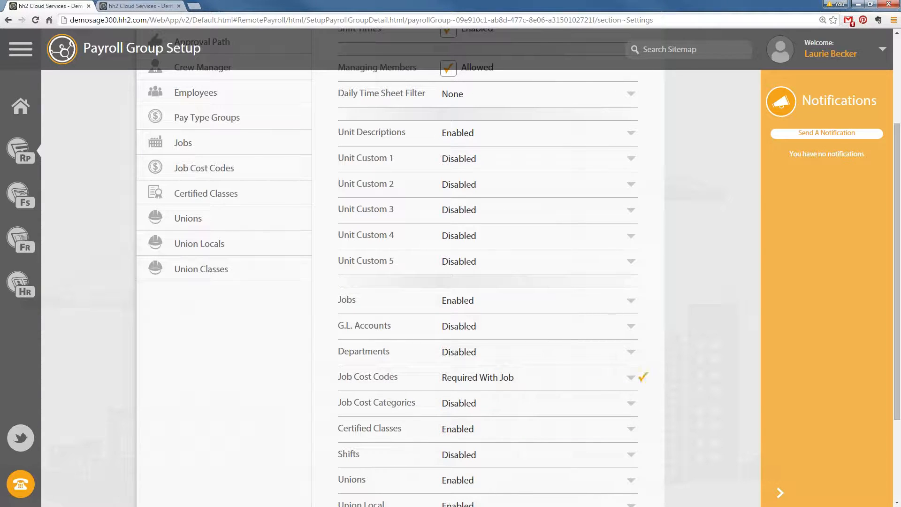
scroll(550, 324, "up", 3)
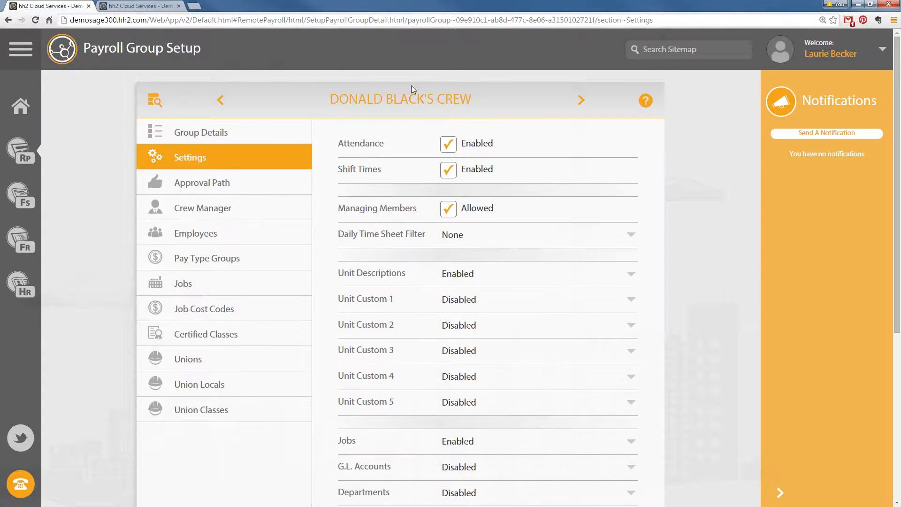
left_click(29, 159)
left_click(236, 203)
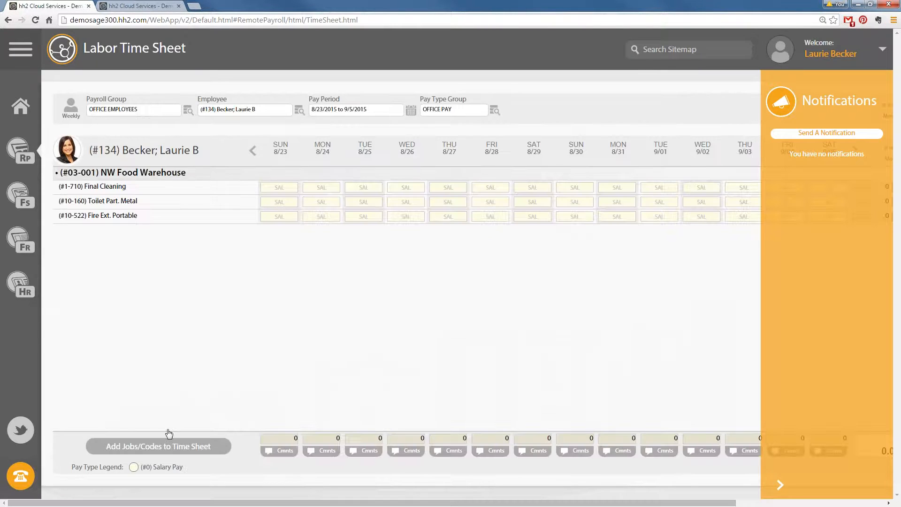
Load the crew's time sheet, try adding job #03-001 without a cost code, then cancel
left_click(188, 110)
left_click(396, 224)
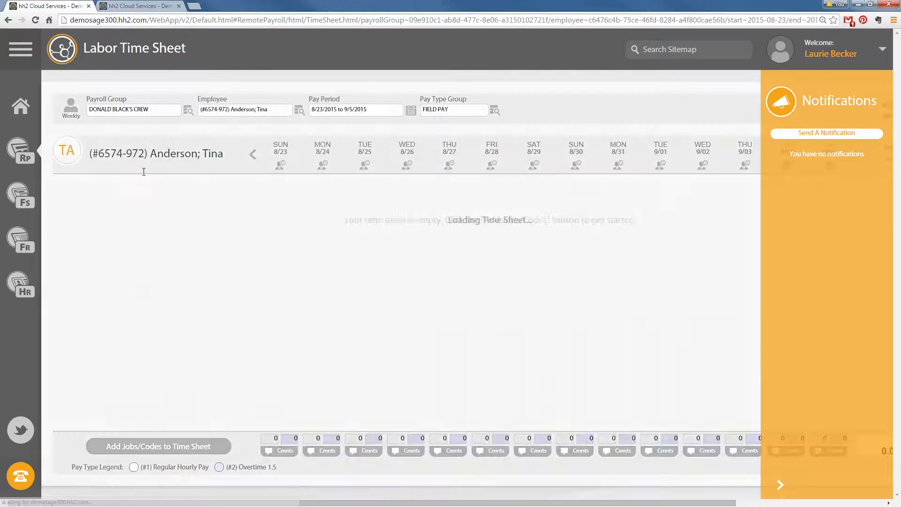
left_click(214, 446)
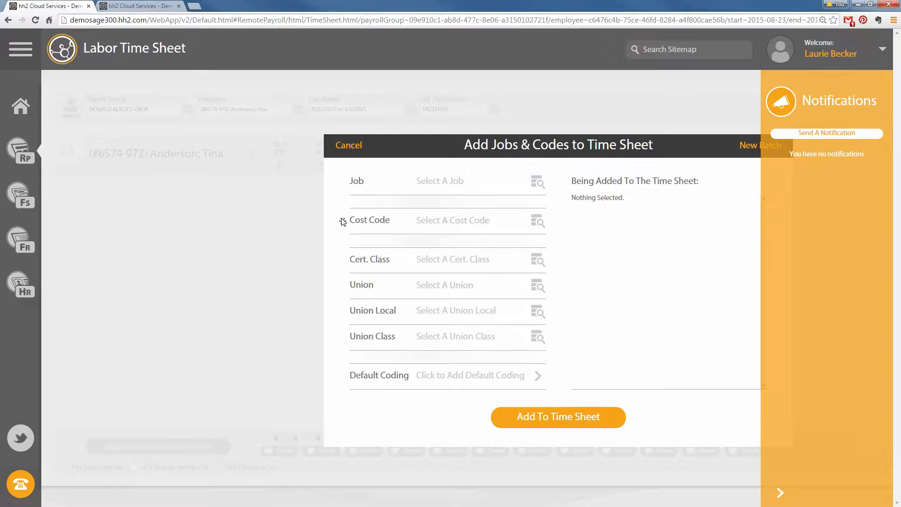
left_click(530, 184)
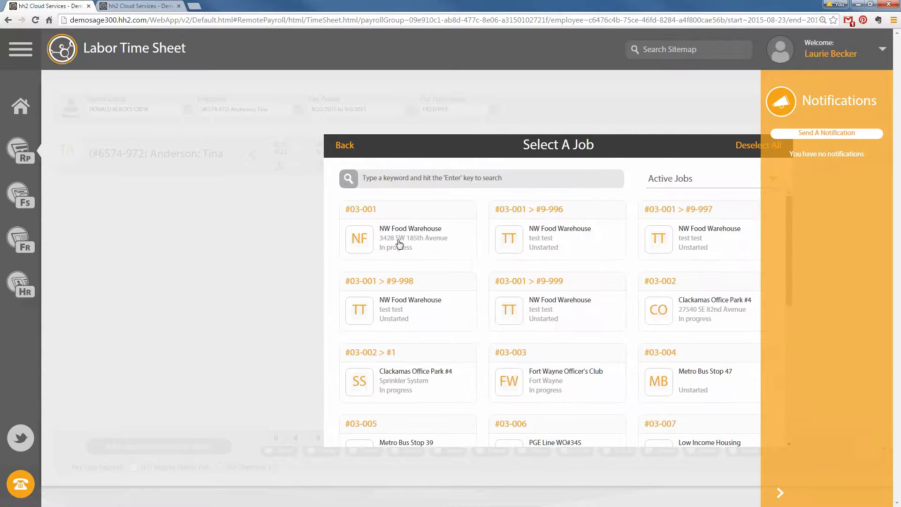
left_click(400, 243)
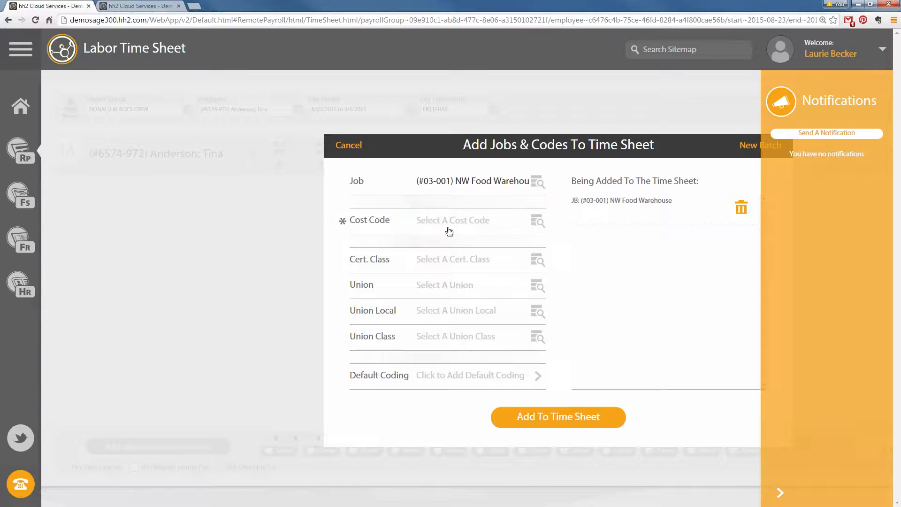
left_click(531, 414)
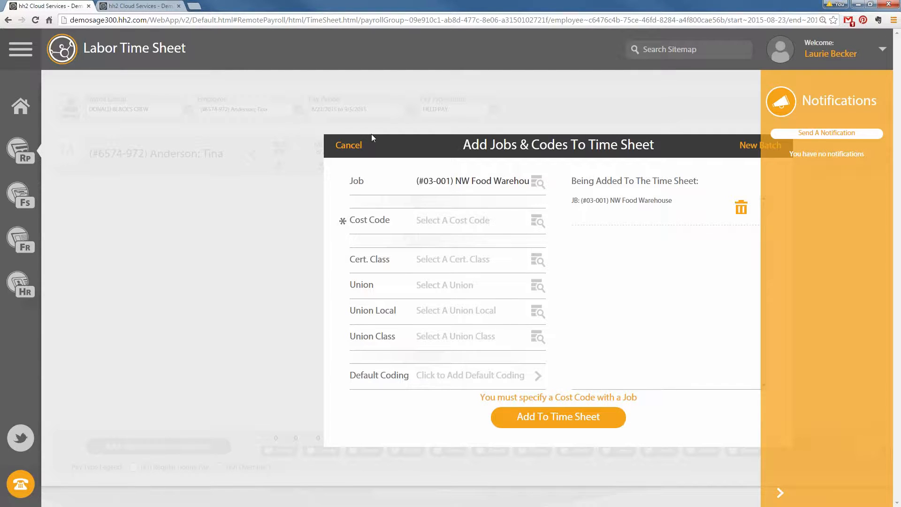
left_click(349, 145)
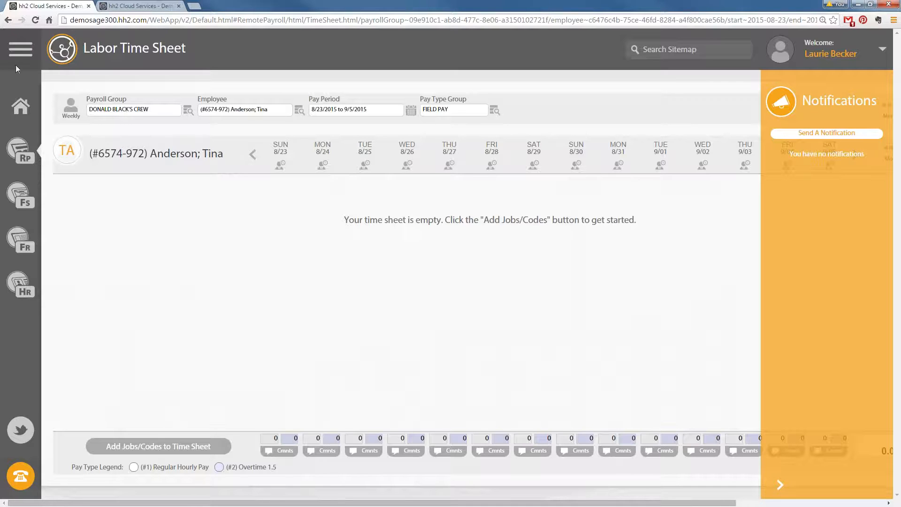
Go back to the crew payroll group's Settings and open the Remote Payroll menu
left_click(9, 20)
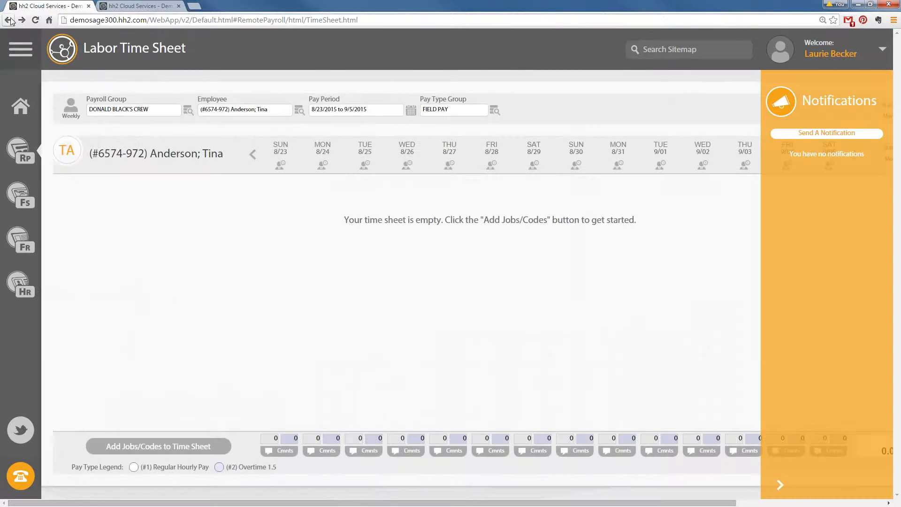
left_click(9, 20)
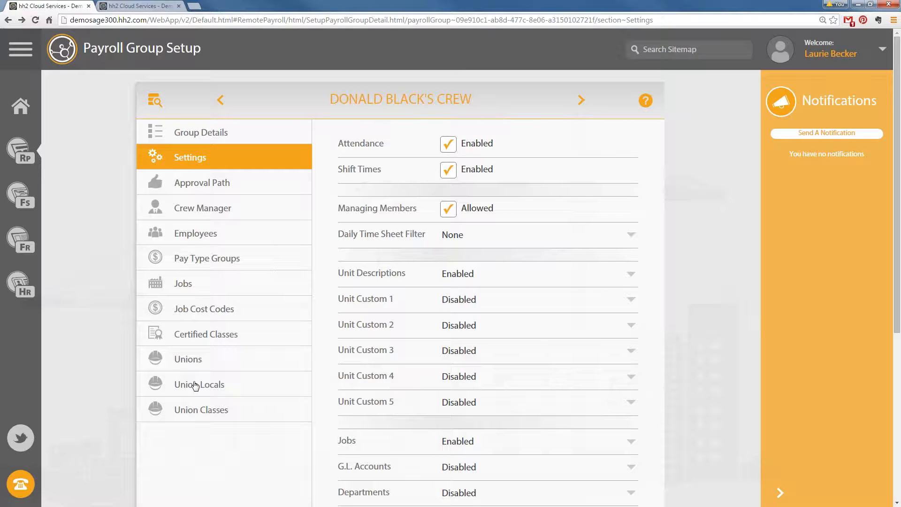
left_click(206, 359)
left_click(34, 146)
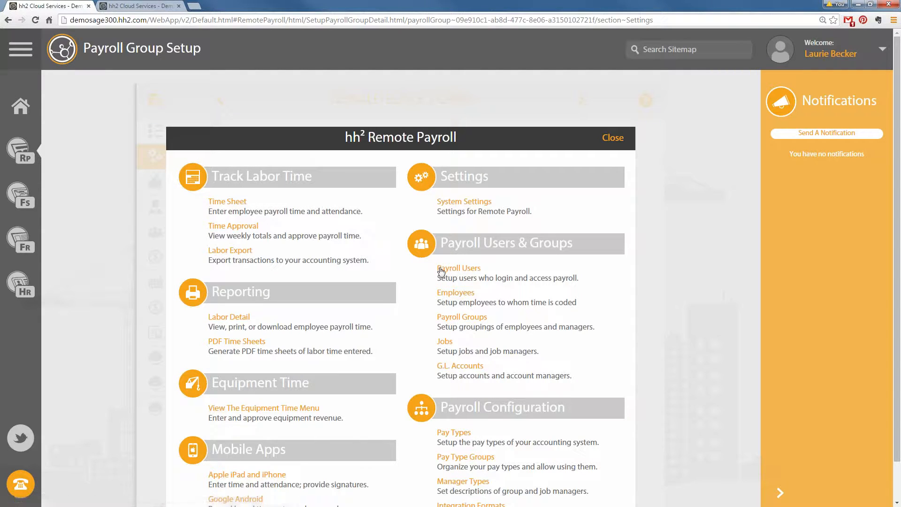
From the Home Page, go to Remote Payroll's Payroll Users list and start a new user
left_click(21, 107)
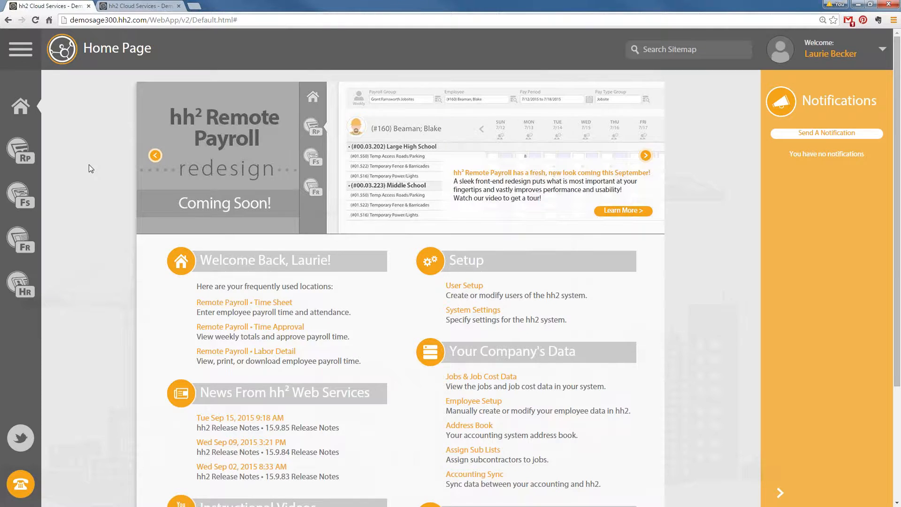
left_click(29, 149)
left_click(463, 269)
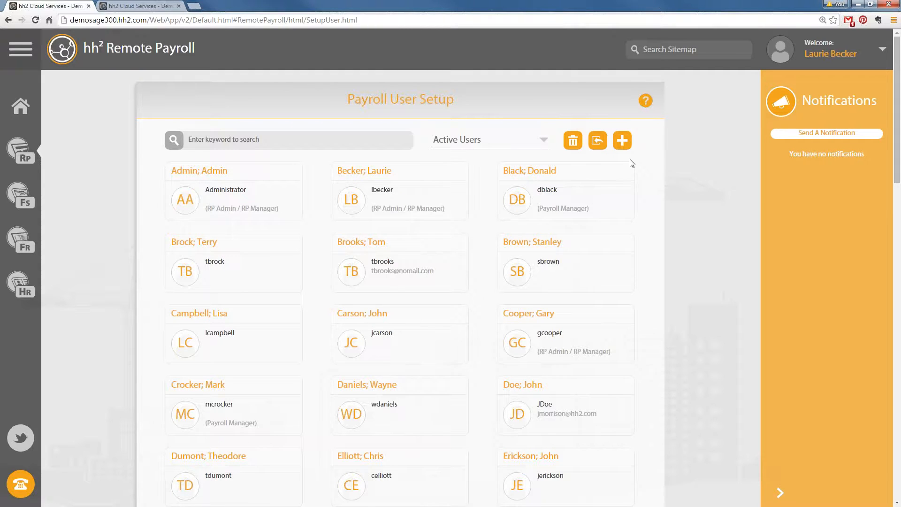
left_click(622, 141)
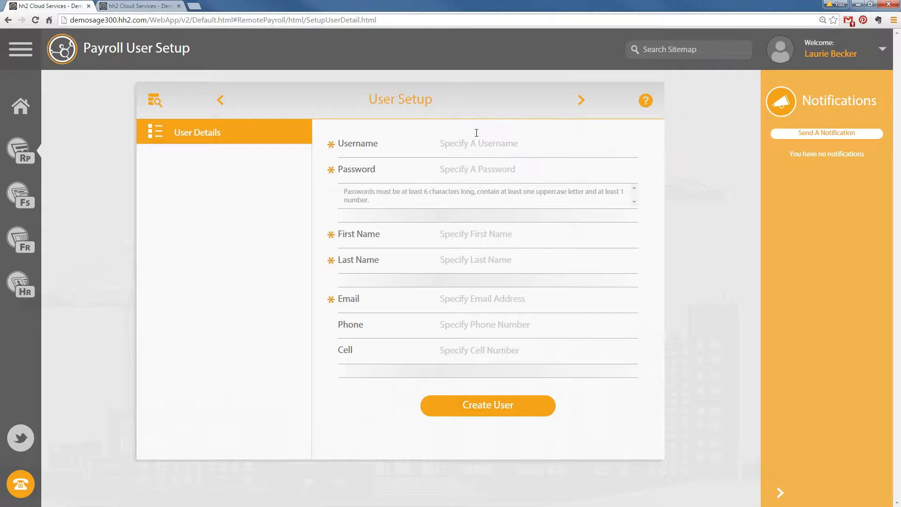
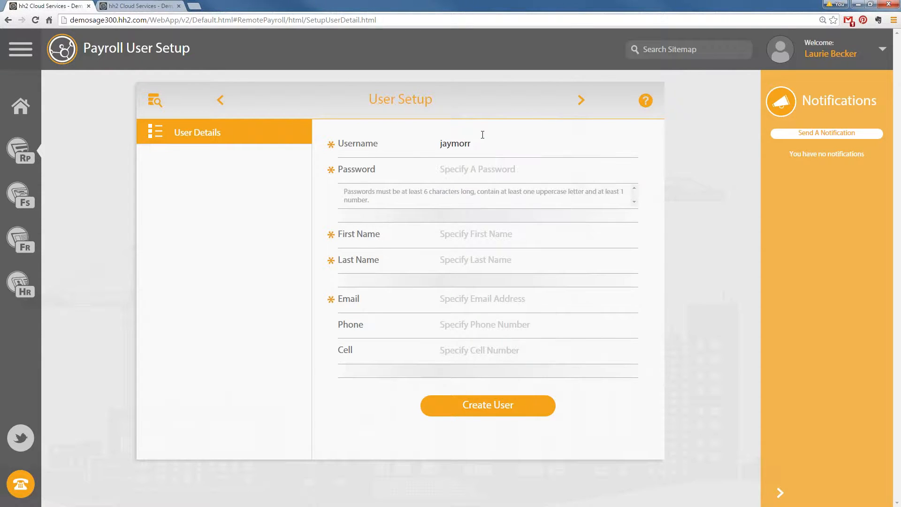
Enter the new user's username, password, first name and last name
left_click(473, 168)
type("Password1")
left_click(443, 241)
key("Tab")
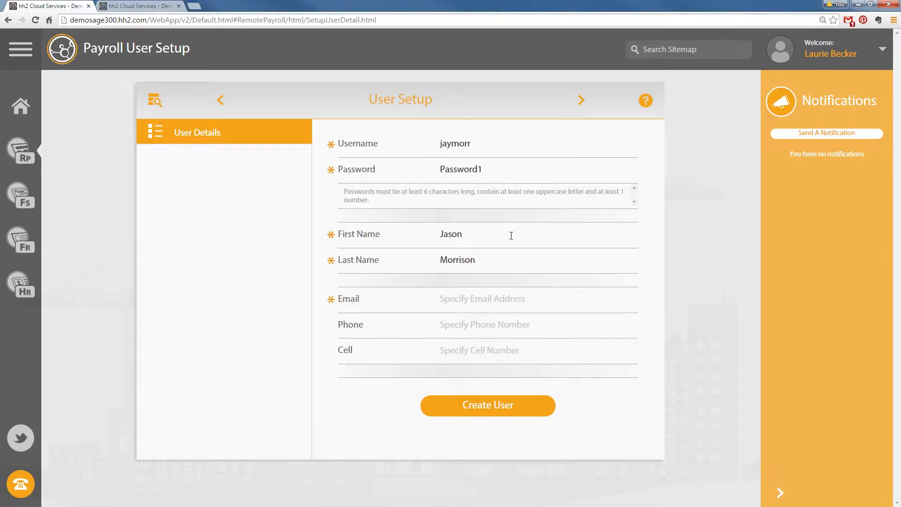
Enter the user's hh2.com e-mail address and create the user, accepting the no-cell-number warning
left_click(510, 302)
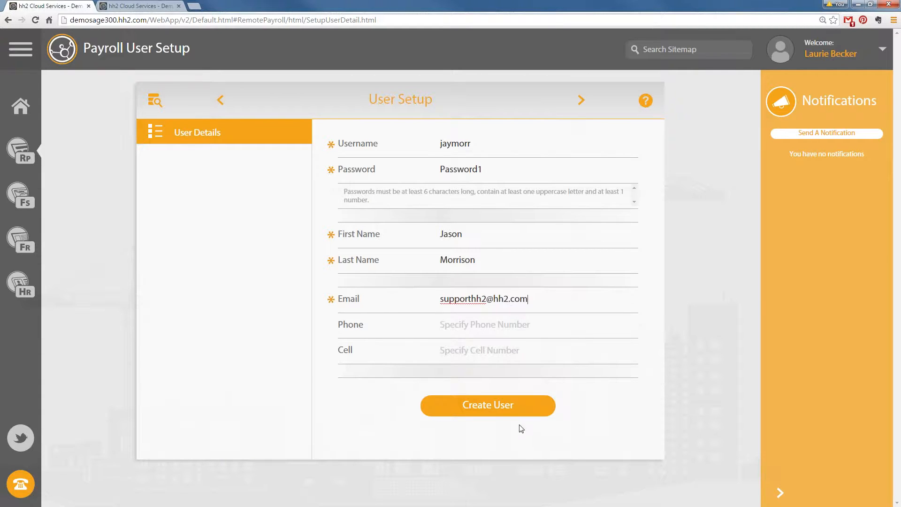
left_click(503, 405)
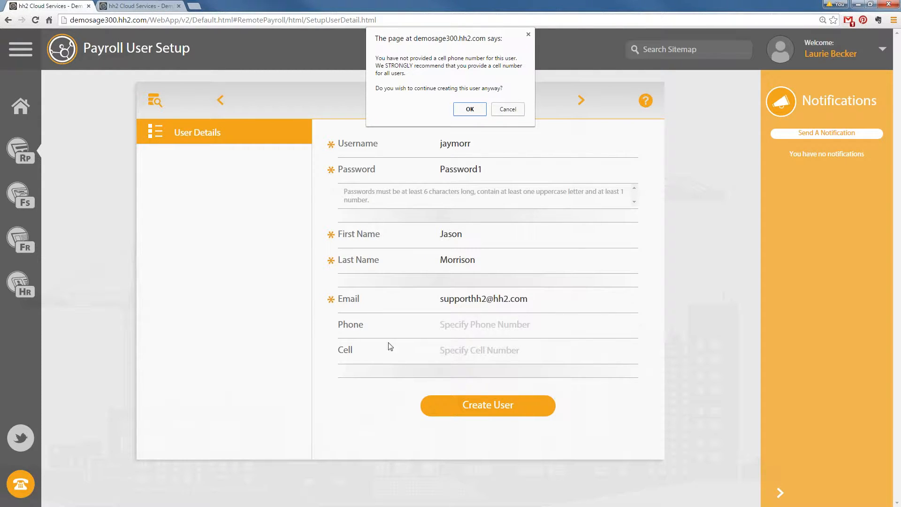
left_click(471, 108)
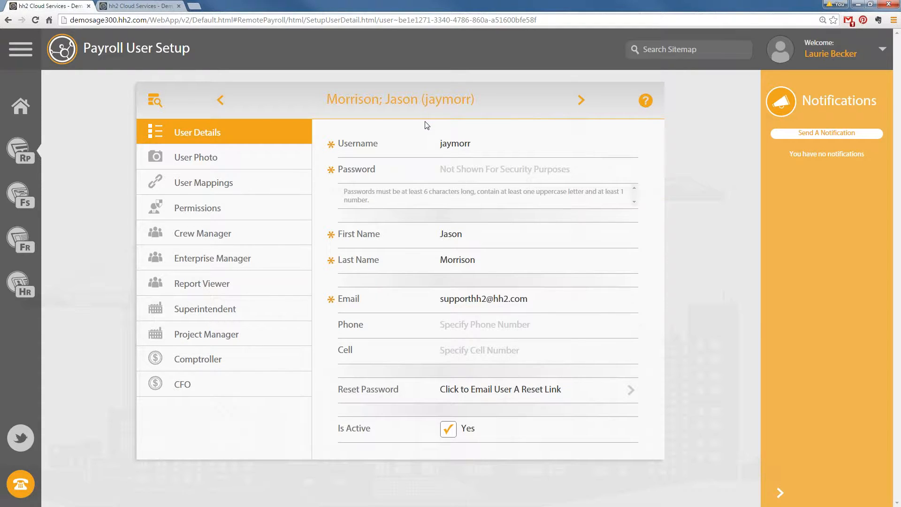
Open the new user's User Mappings and browse the Employee lookup, closing it without linking anyone
left_click(202, 183)
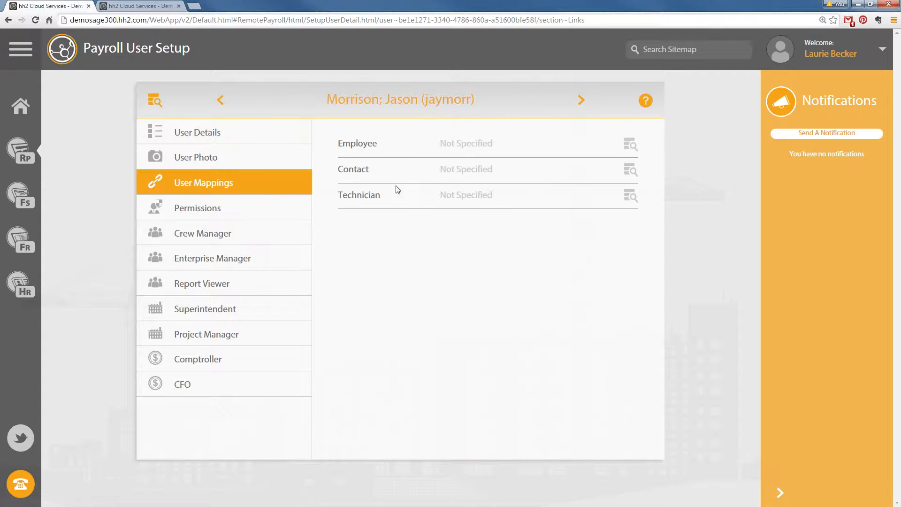
left_click(486, 143)
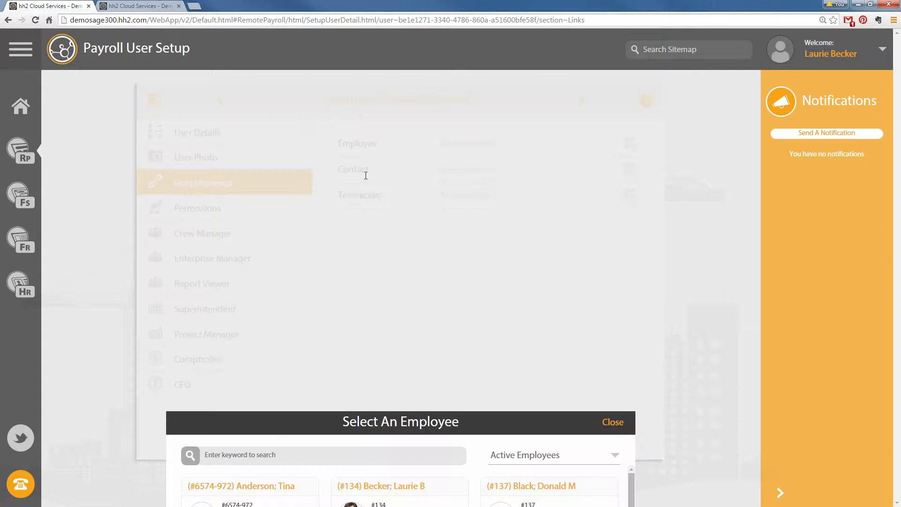
scroll(462, 298, "down", 5)
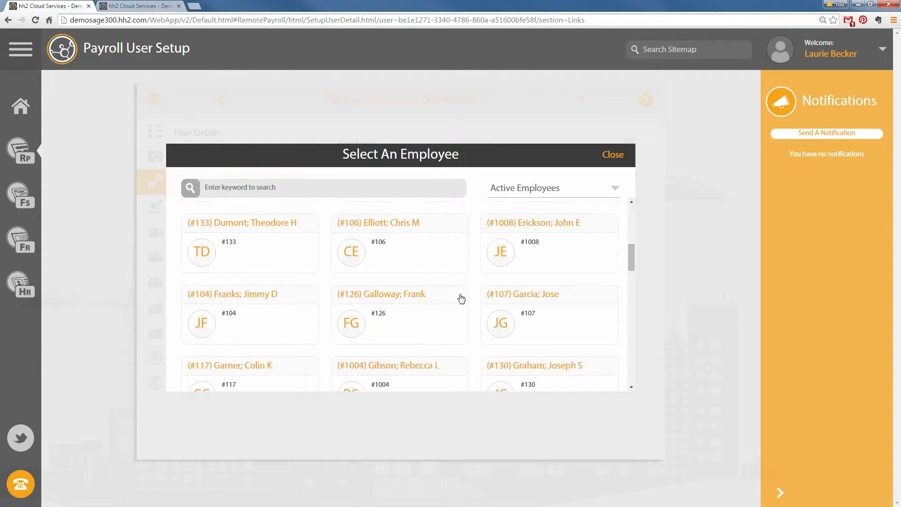
scroll(463, 297, "down", 5)
scroll(478, 273, "down", 4)
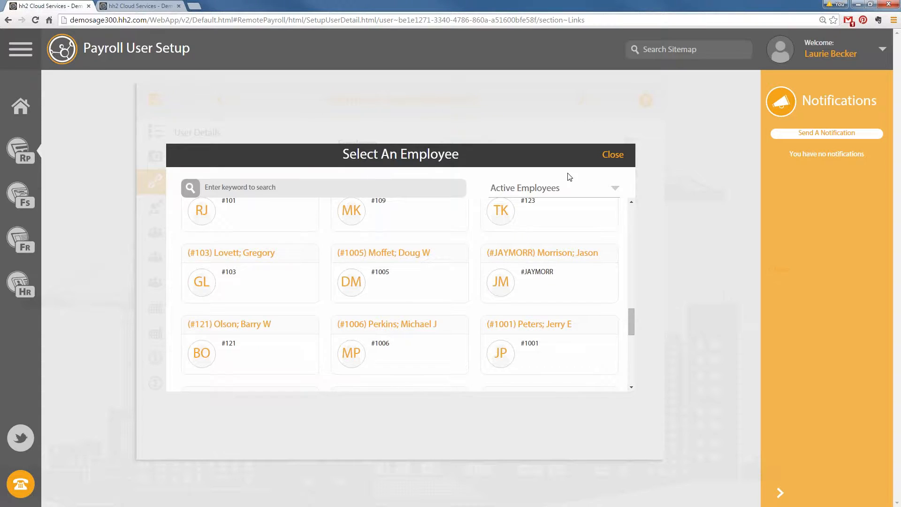
left_click(545, 263)
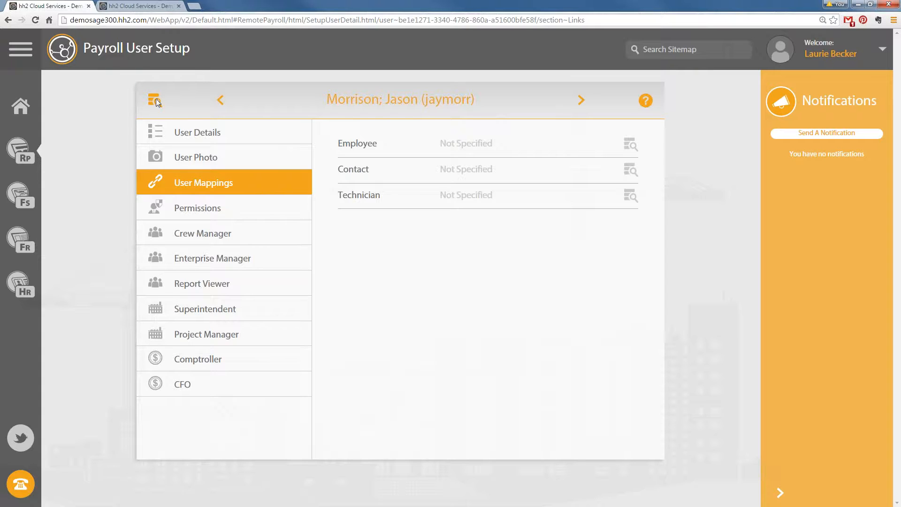
Step to the previous payroll user and back to the new one
left_click(218, 101)
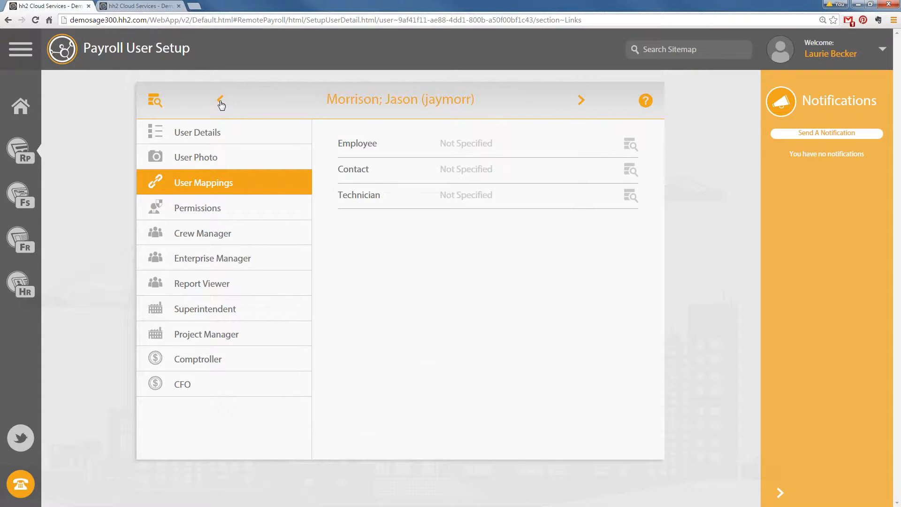
left_click(578, 105)
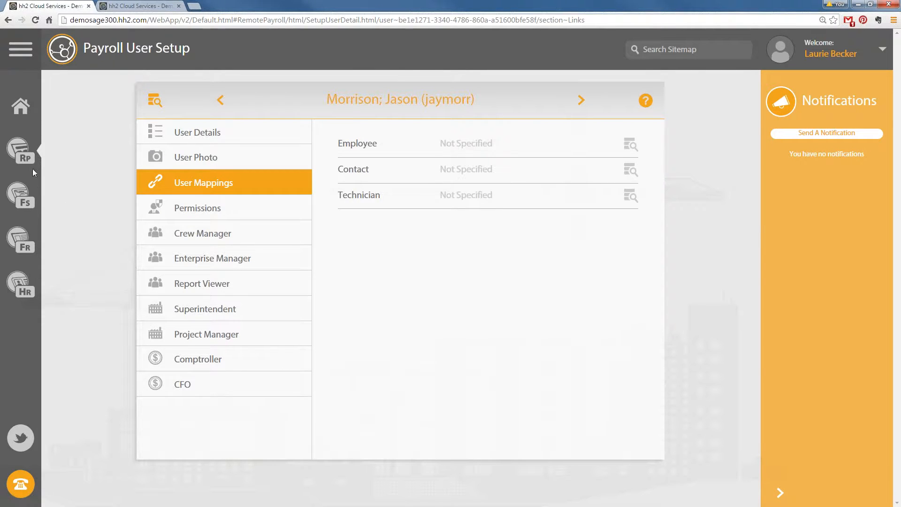
left_click(33, 156)
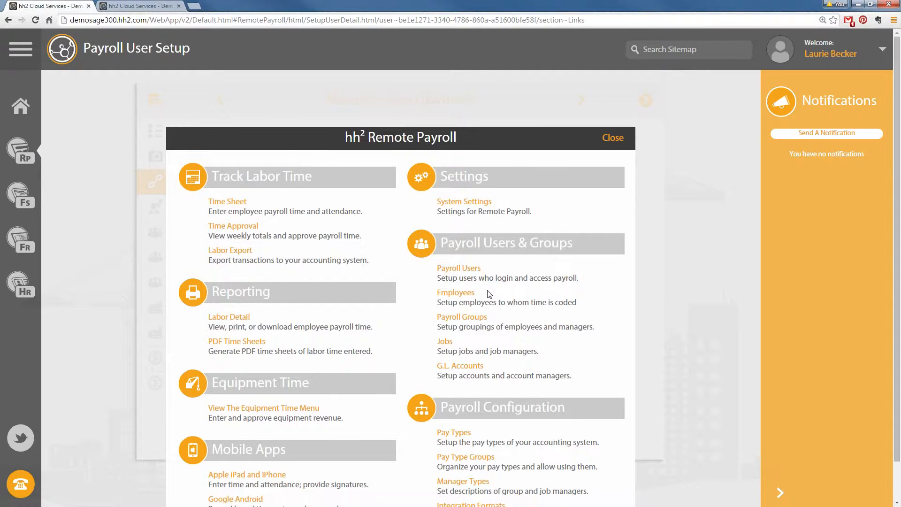
Open Payroll Groups and select the first crew group's card
left_click(460, 318)
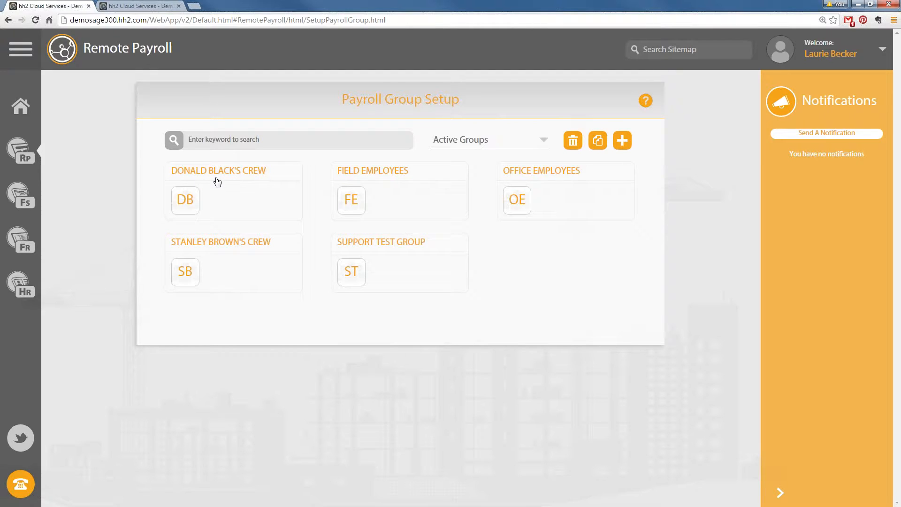
left_click(199, 216)
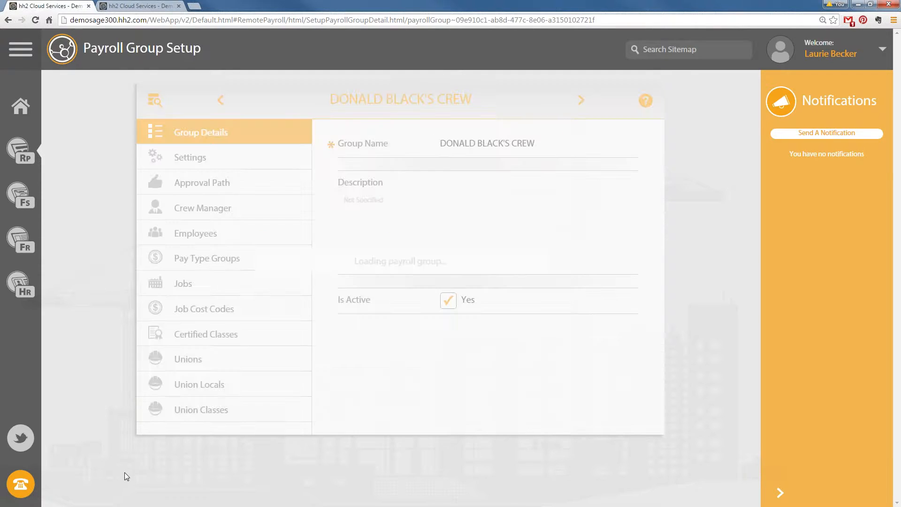
In the crew group's Employees section, search by the new employee's first name and add them
left_click(187, 233)
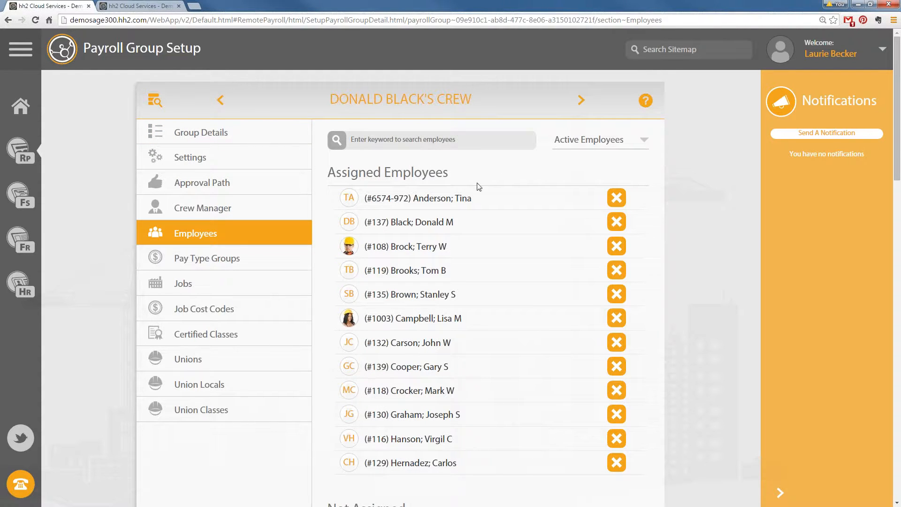
scroll(465, 211, "down", 9)
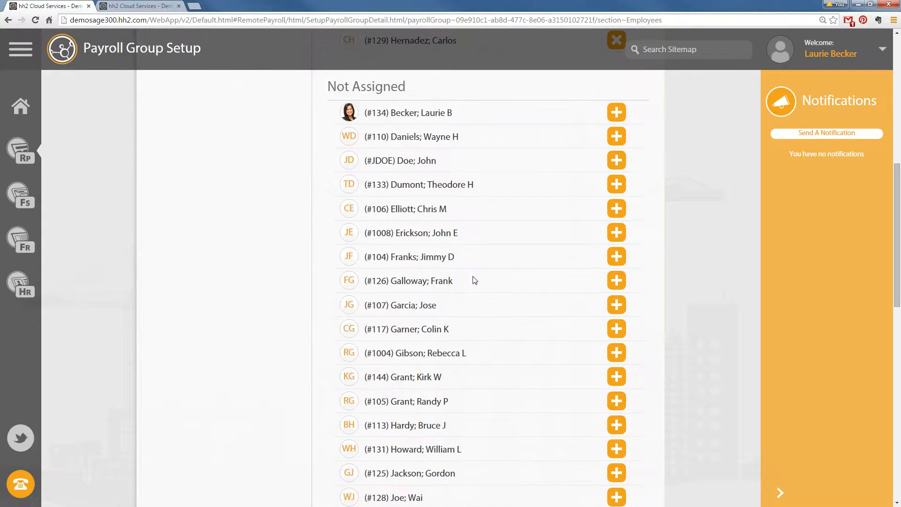
scroll(475, 281, "up", 9)
left_click(390, 145)
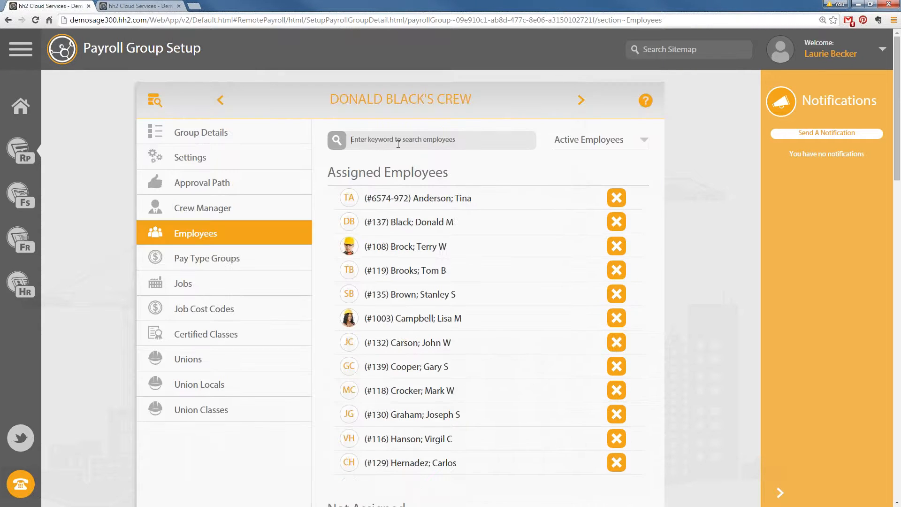
type("jason")
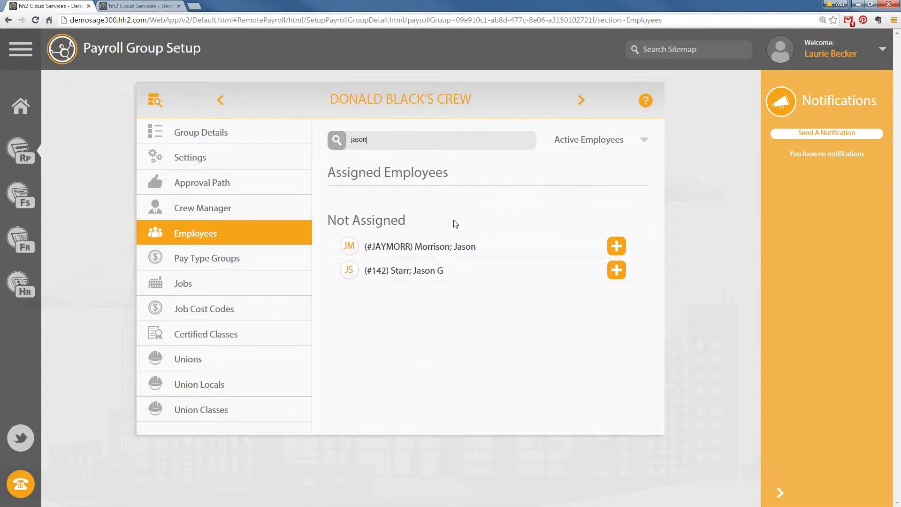
left_click(615, 251)
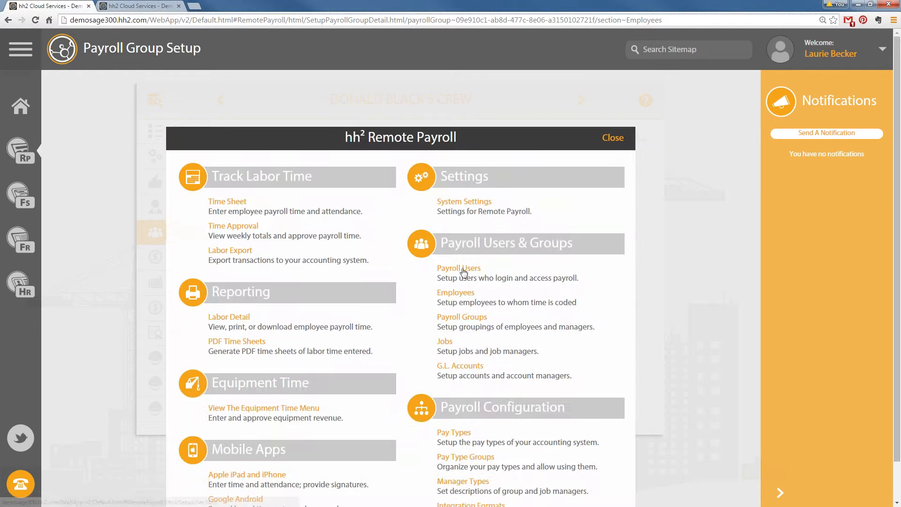
Find the new user in Payroll Users by first name and open their Superintendent jobs
left_click(462, 269)
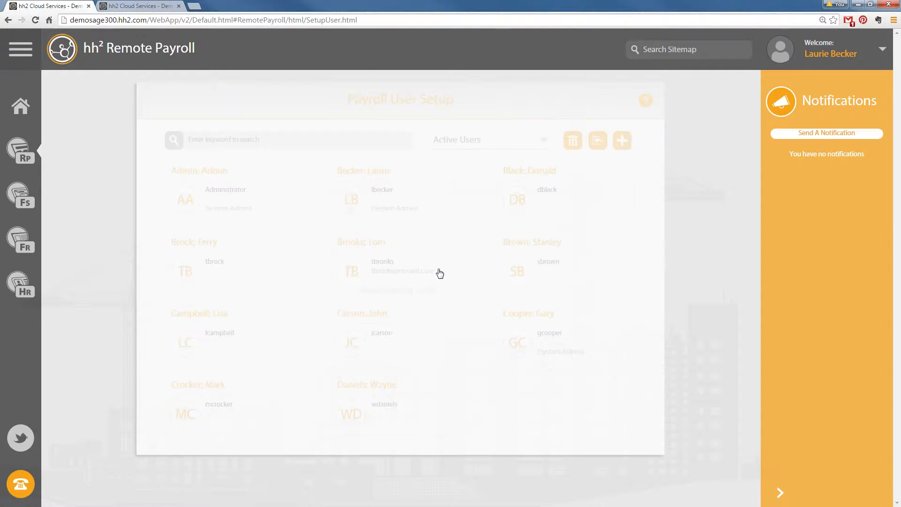
left_click(236, 143)
type("jason")
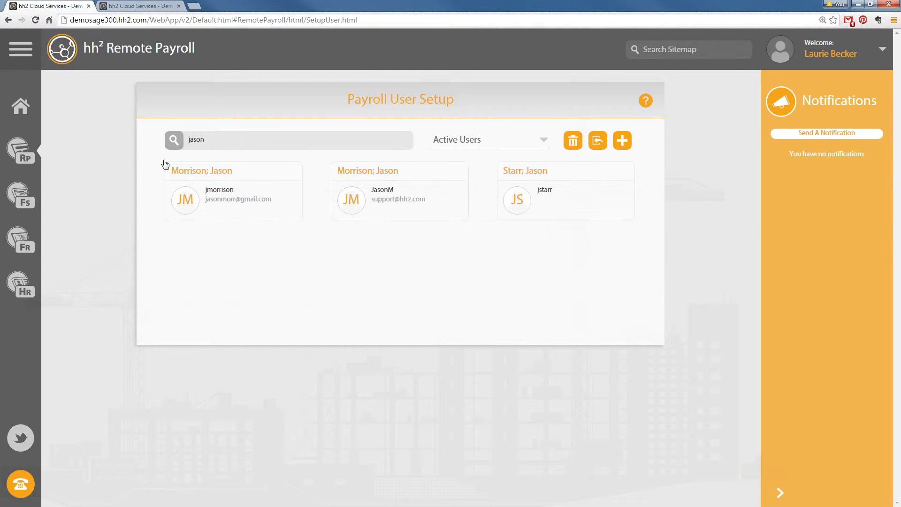
left_click(232, 197)
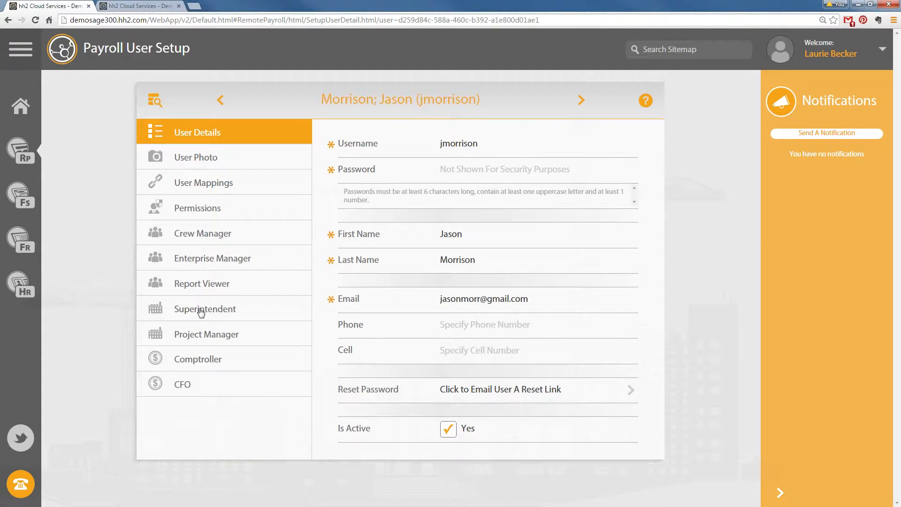
left_click(201, 312)
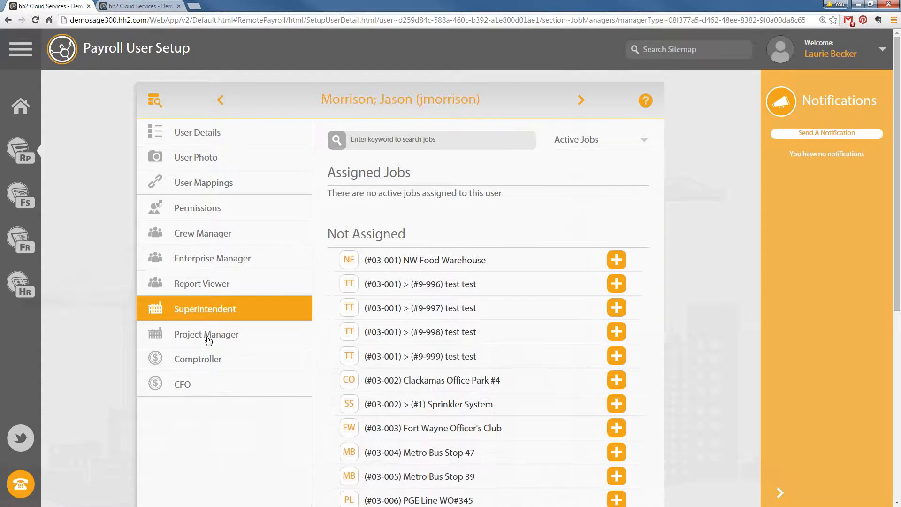
Assign NW Food Warehouse, #9-998 test, Clackamas Office Park #4, Sprinkler System, Fort Wayne Officer's Club and Metro Bus Stop jobs
left_click(209, 338)
left_click(213, 310)
scroll(621, 357, "down", 2)
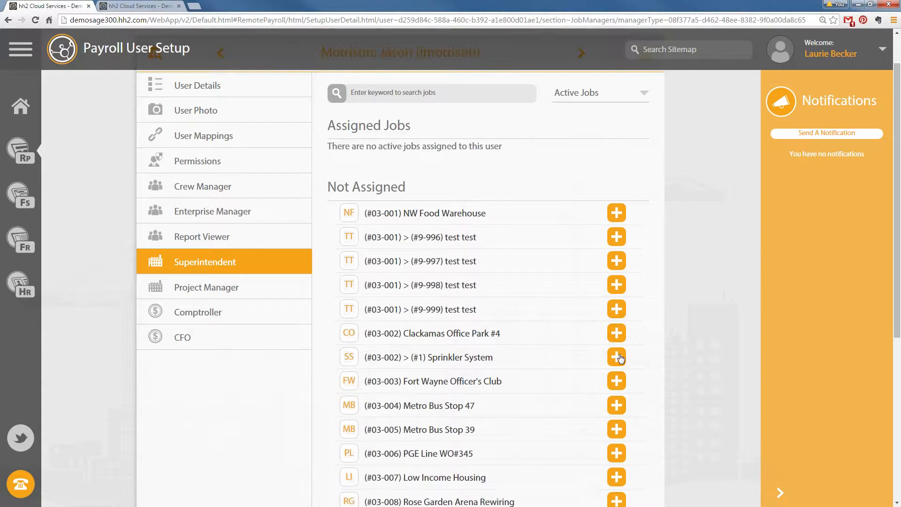
scroll(616, 352, "up", 2)
left_click(616, 259)
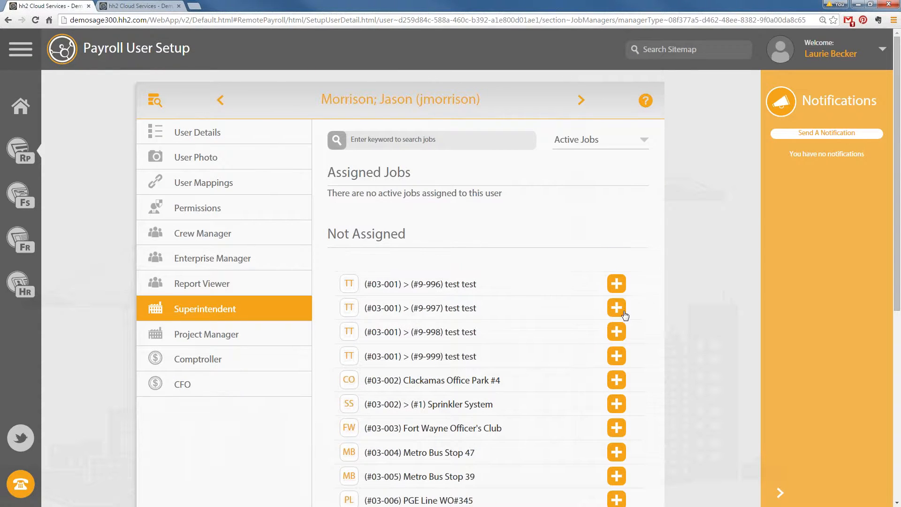
left_click(616, 333)
left_click(616, 390)
left_click(617, 415)
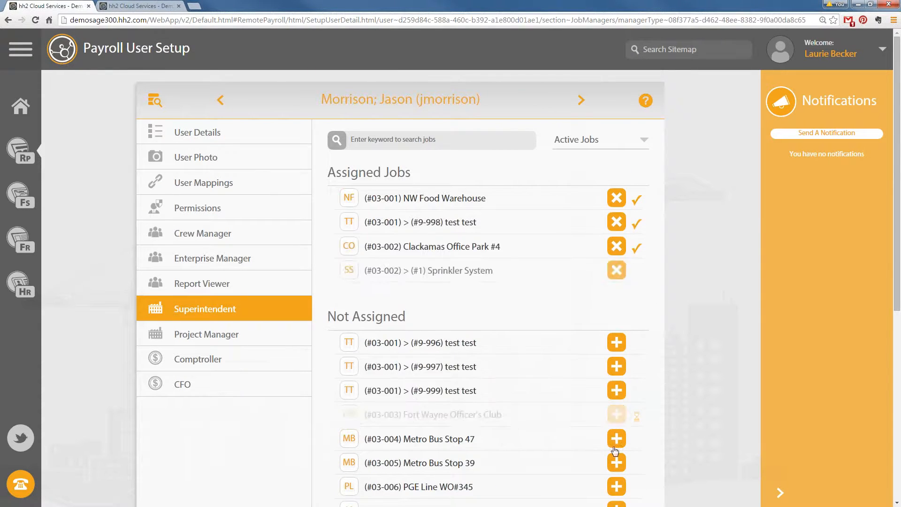
left_click(617, 438)
left_click(617, 462)
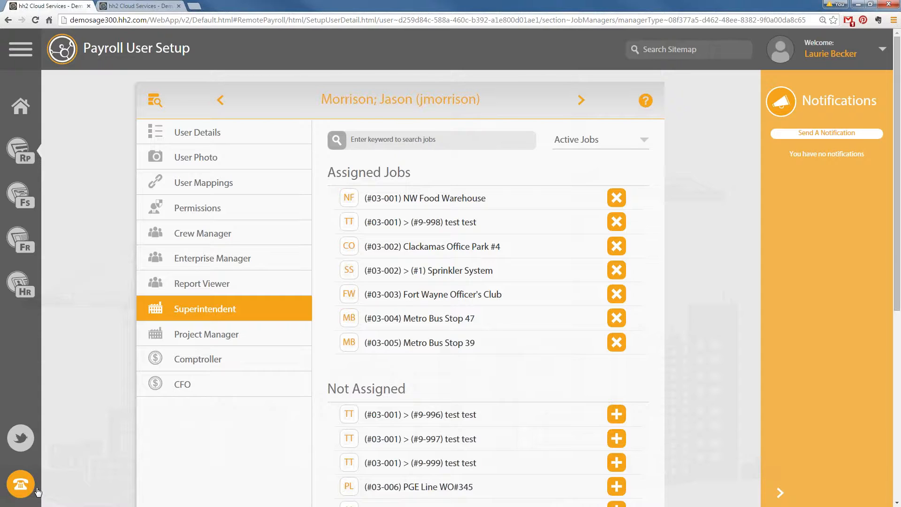
From the help window's Instructional Videos, play the Pay Period Length Settings video
left_click(27, 492)
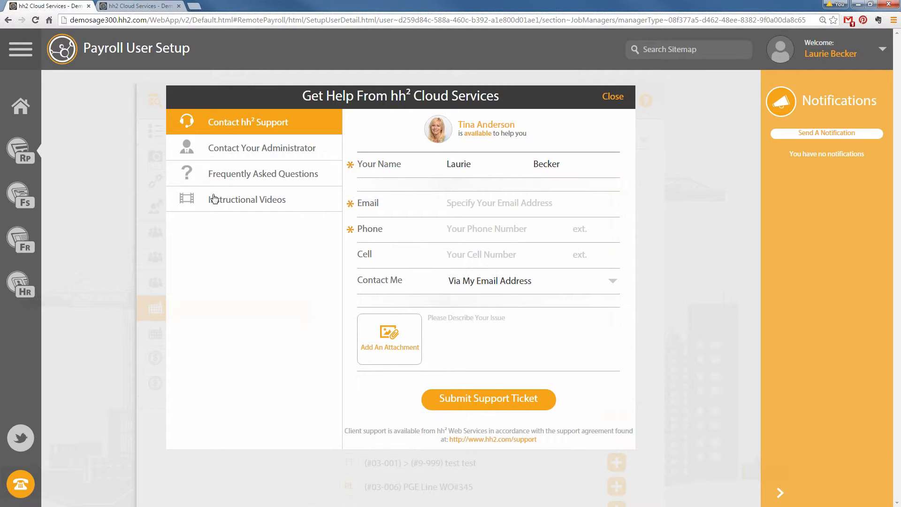
left_click(237, 209)
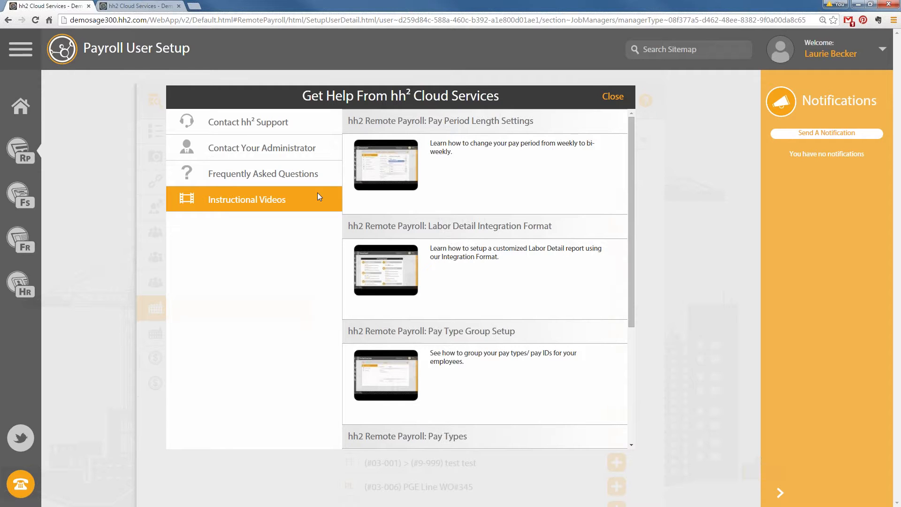
left_click(388, 163)
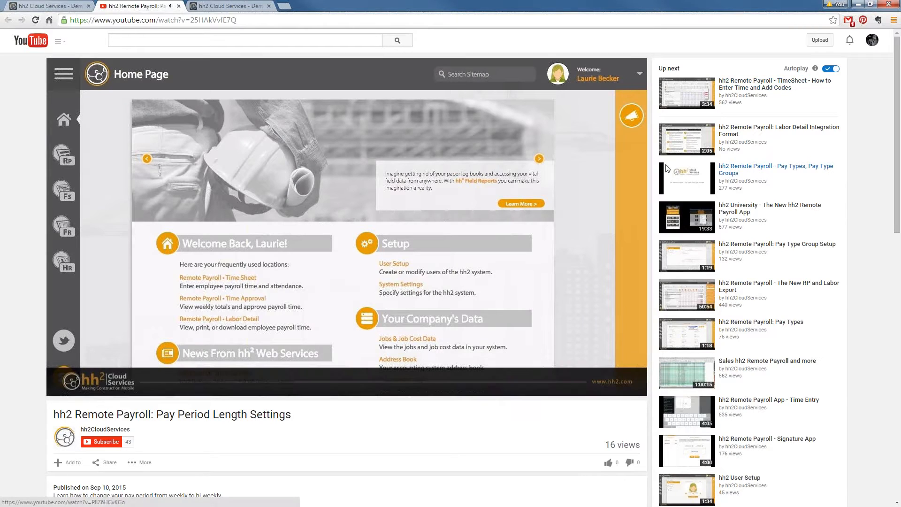
Browse the hh2CloudServices YouTube channel page, then return to the payroll site's tab
left_click(90, 433)
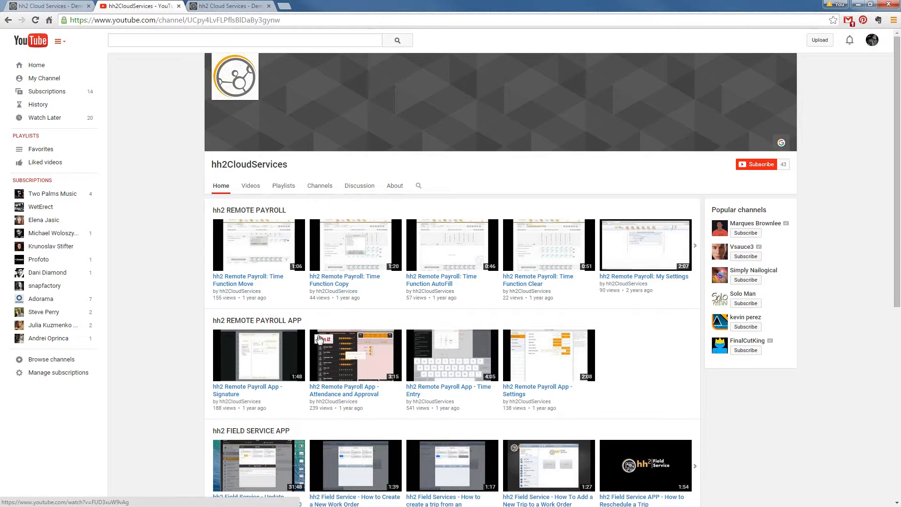
scroll(327, 328, "down", 1)
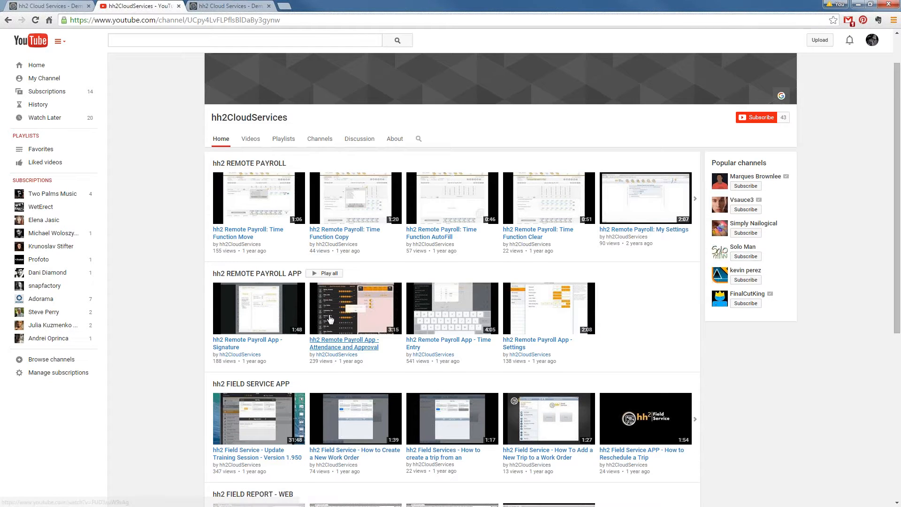
scroll(330, 319, "down", 5)
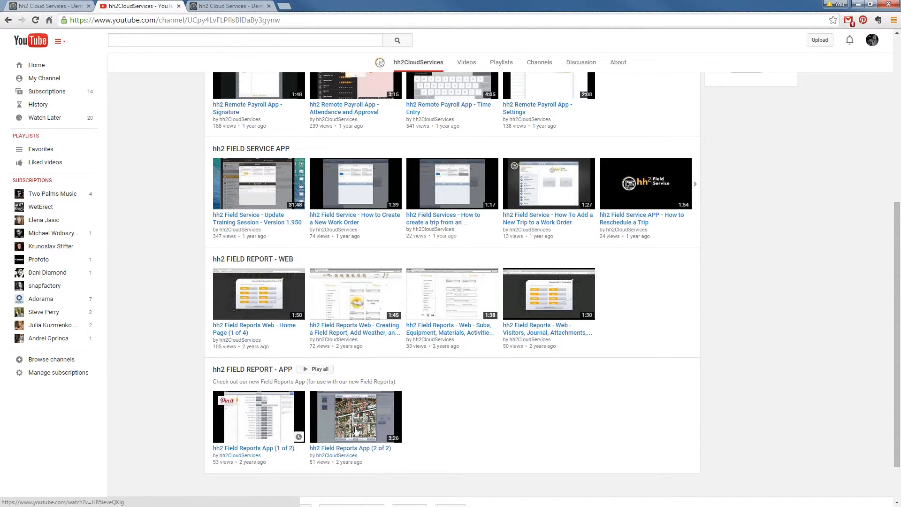
scroll(348, 423, "down", 1)
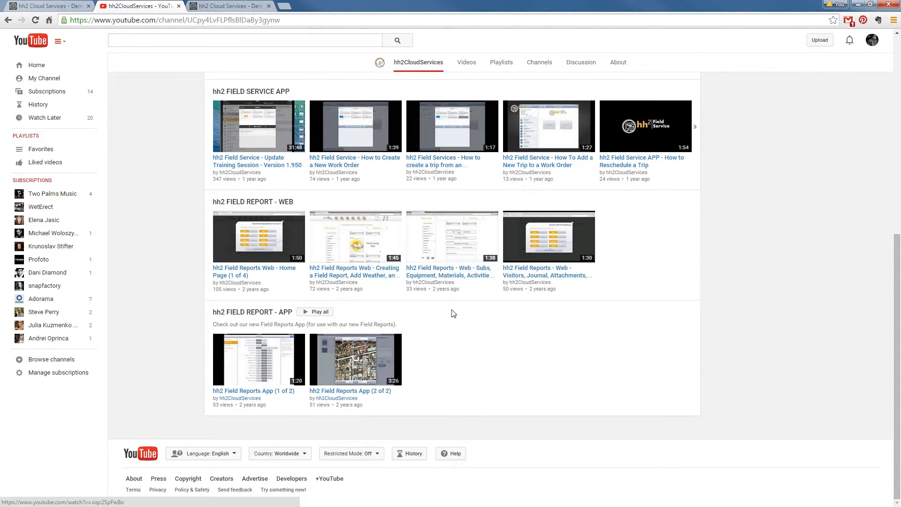
scroll(444, 298, "up", 1)
scroll(444, 297, "up", 3)
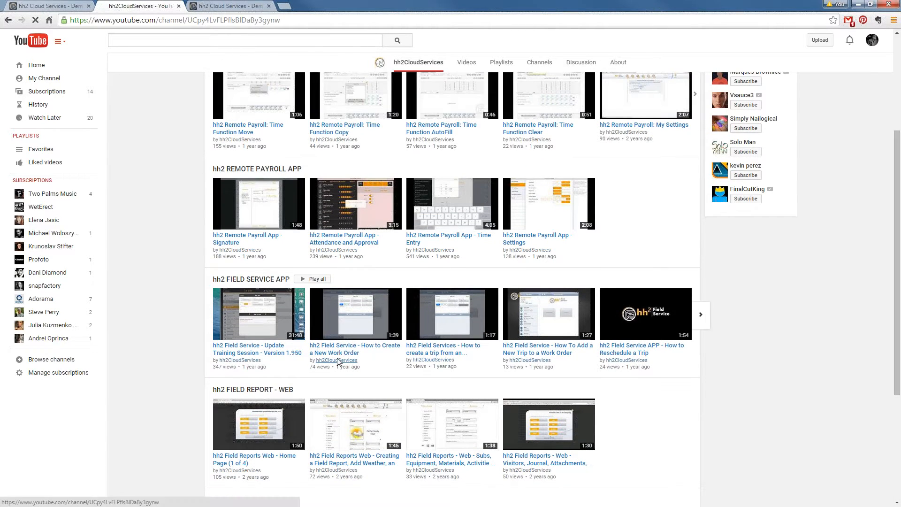
scroll(446, 250, "up", 3)
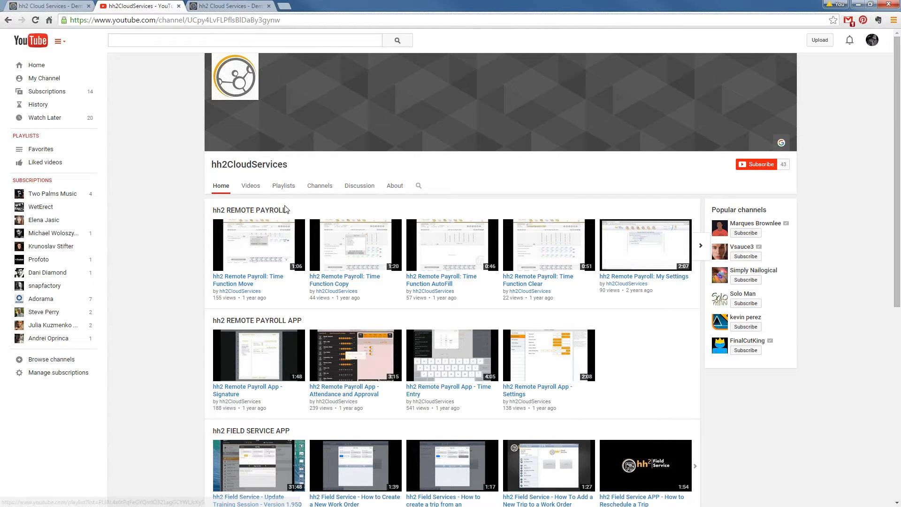
left_click(59, 7)
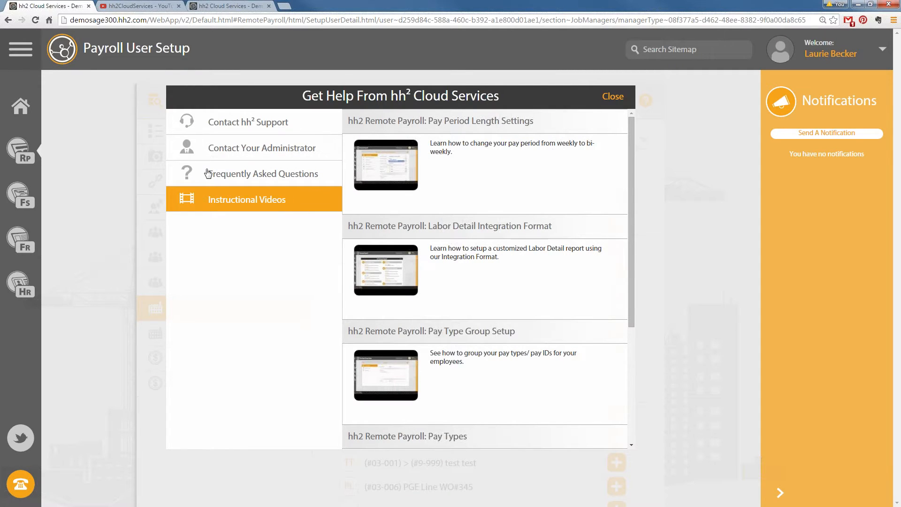
View Frequently Asked Questions, Contact Your Administrator and Contact hh² Support, then close the help window
left_click(235, 175)
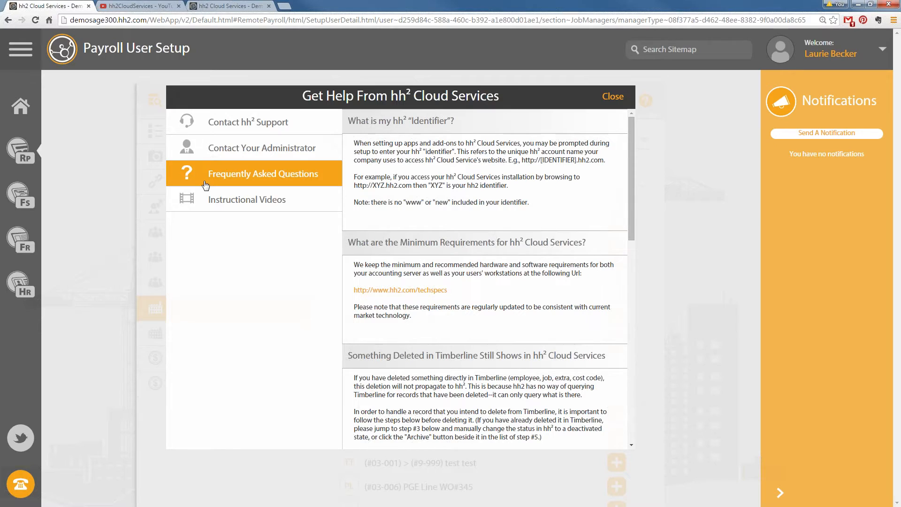
left_click(252, 149)
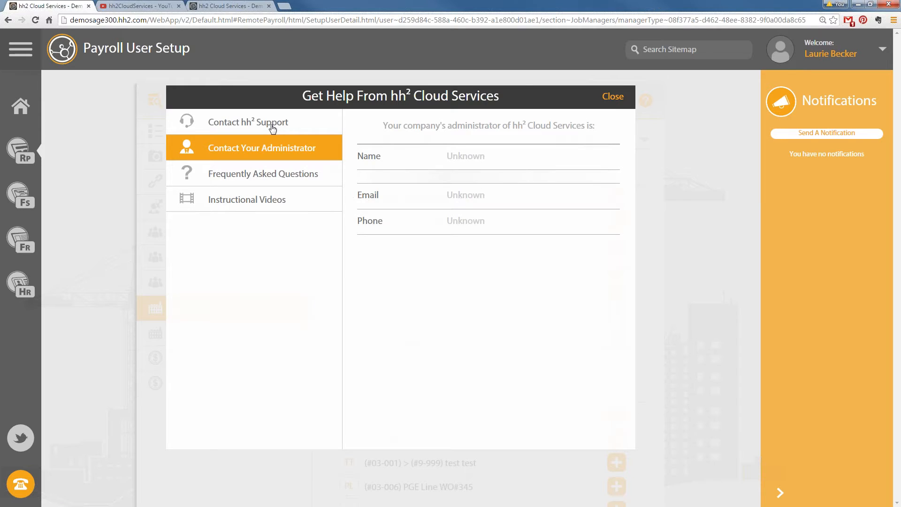
left_click(245, 123)
left_click(624, 97)
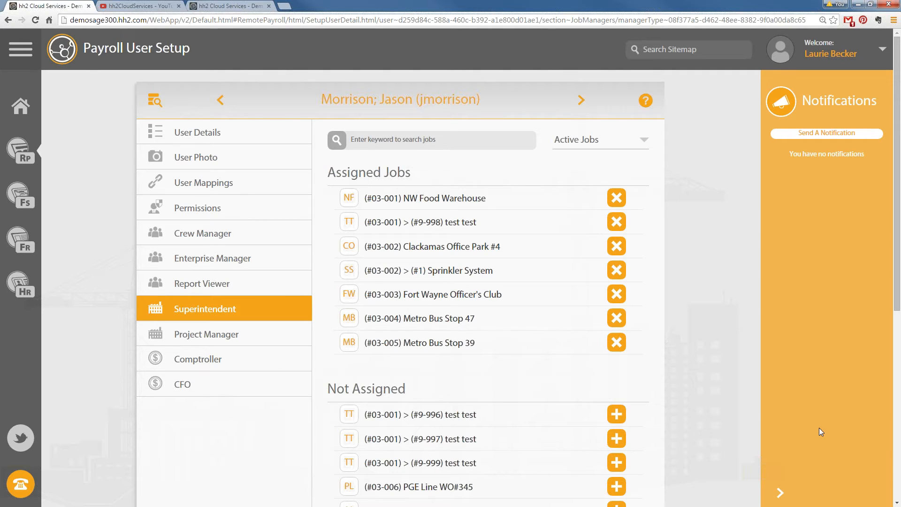
View the payroll training handout, then close it to return to the Sep 13–19, 2015 Labor Time Sheet
left_click(828, 364)
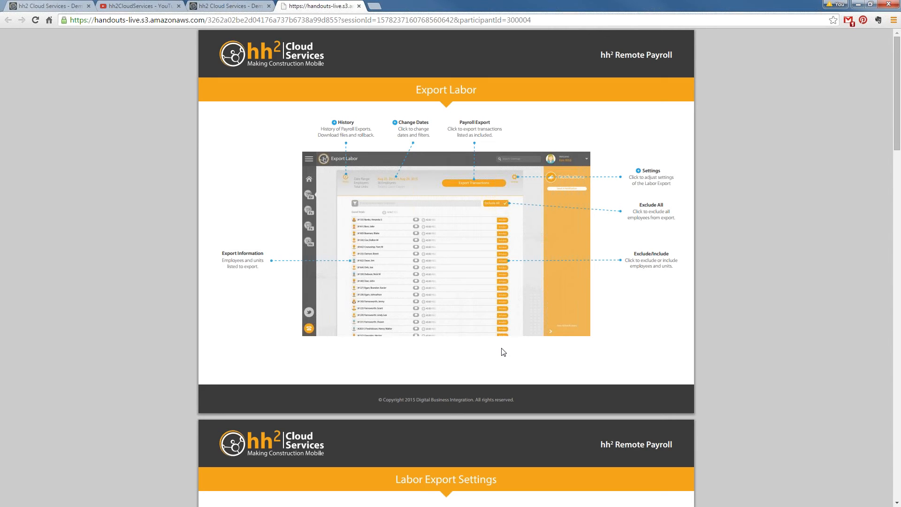
left_click(359, 6)
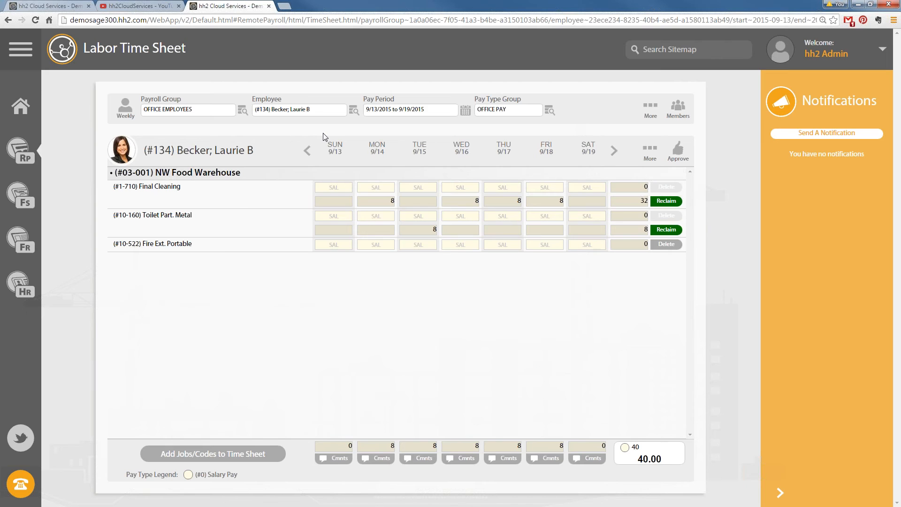